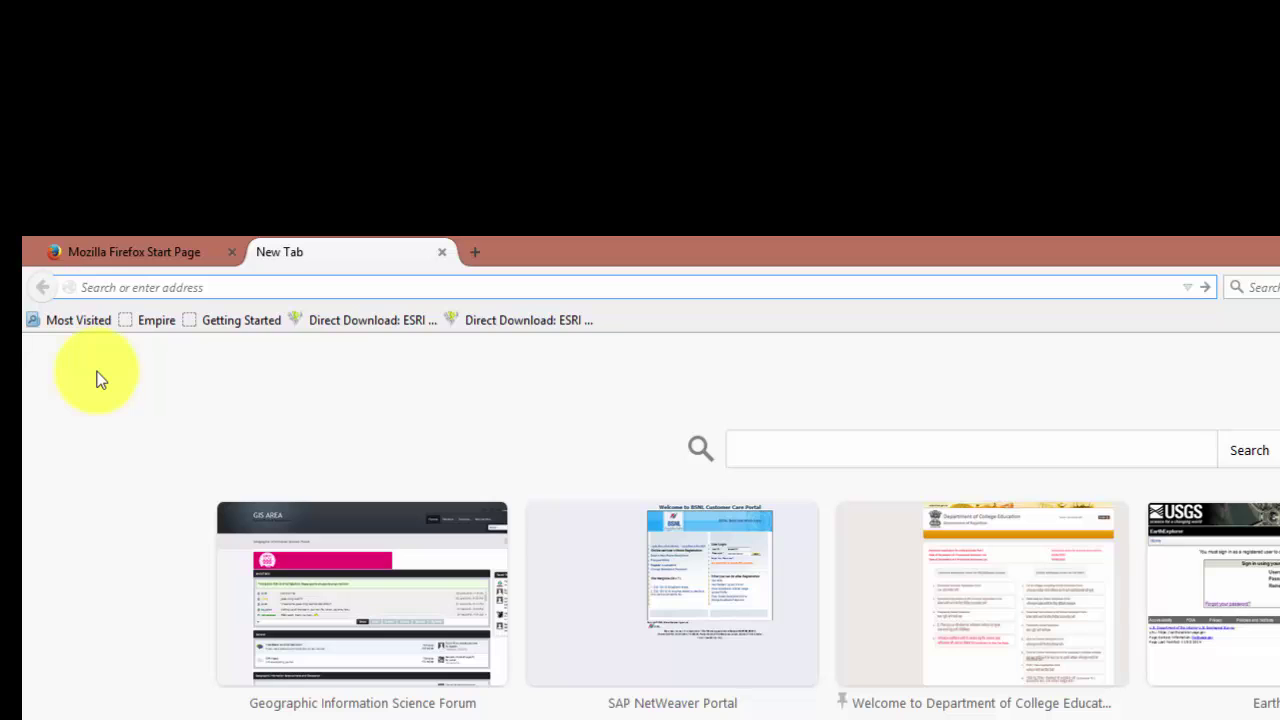
Step: Load dce.rajasthan.gov.in, the Rajasthan College Education homepage, in the new tab
type("dce.rajasthan.gov.in/")
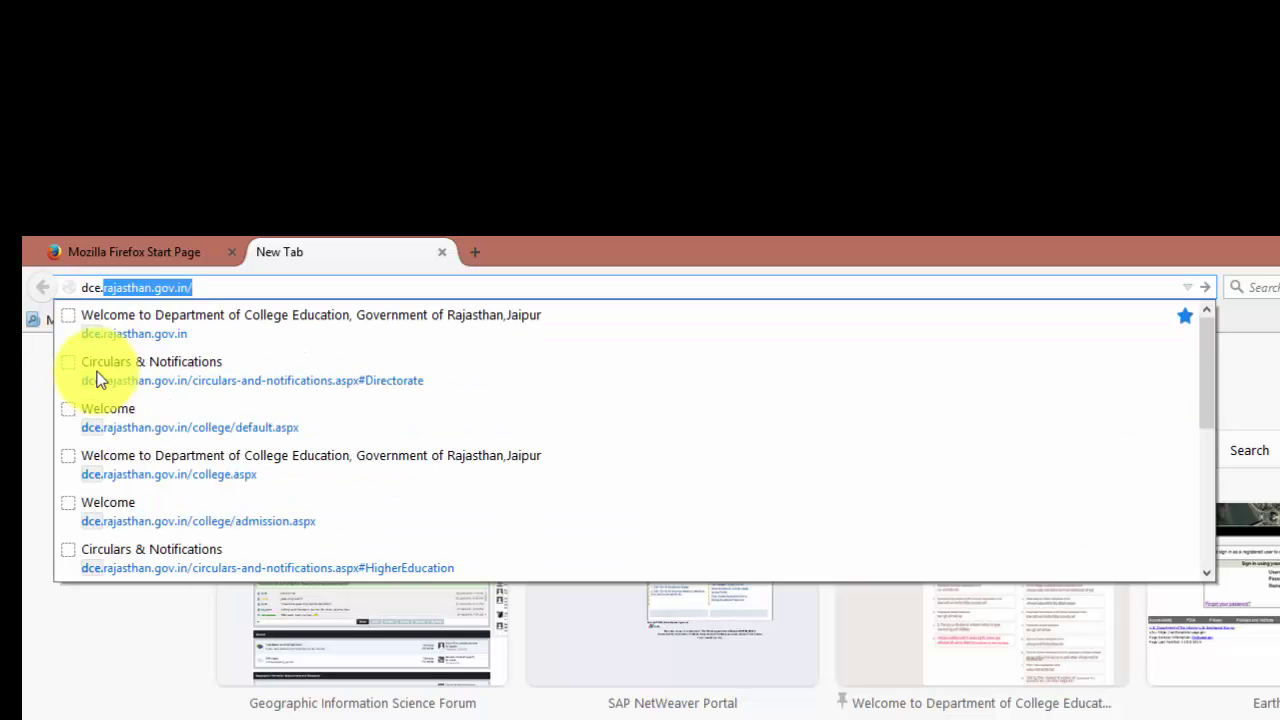
key("Return")
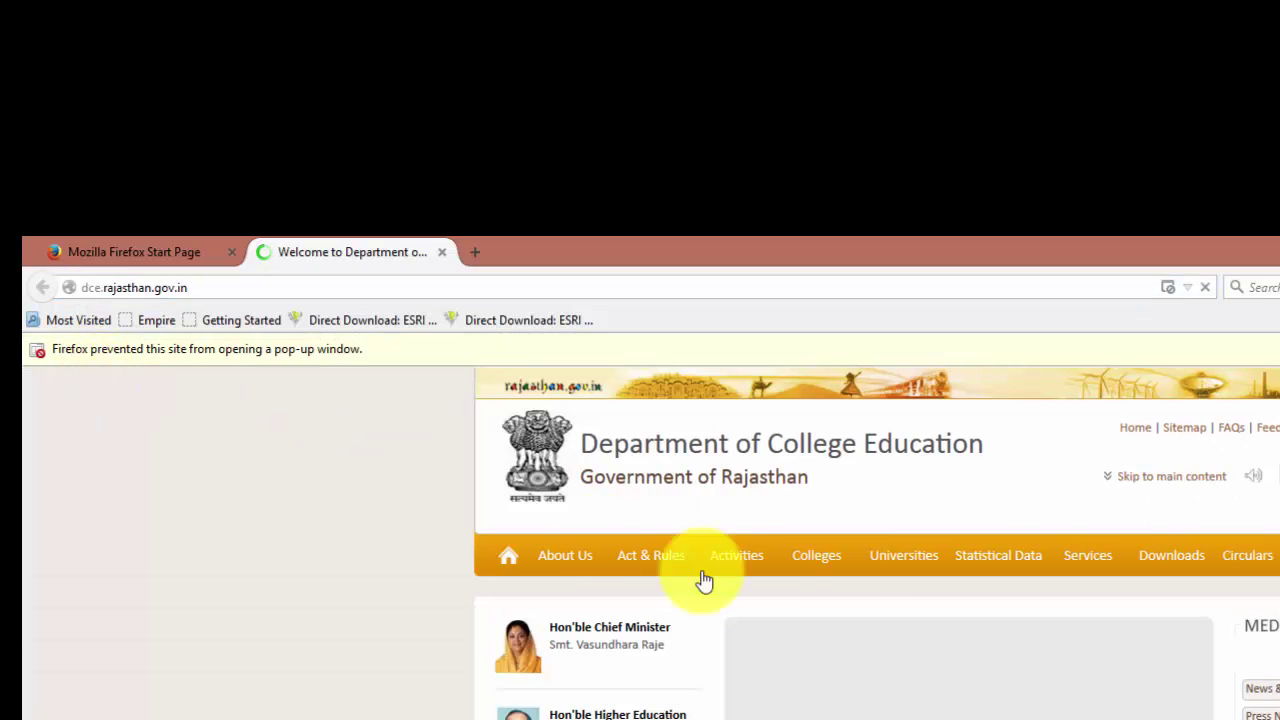
mouse_move(655, 560)
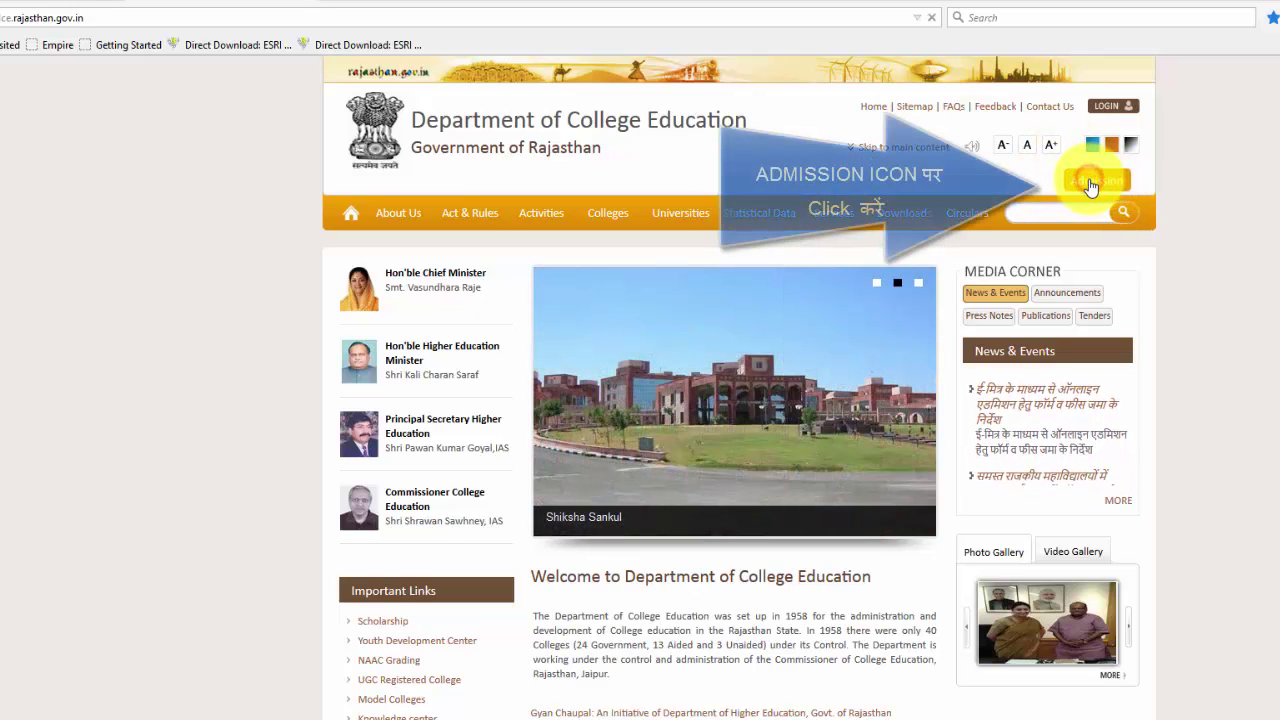
Step: From the Admission page, follow 'Click For Online Admission Form' to the Government Colleges list
left_click(1085, 182)
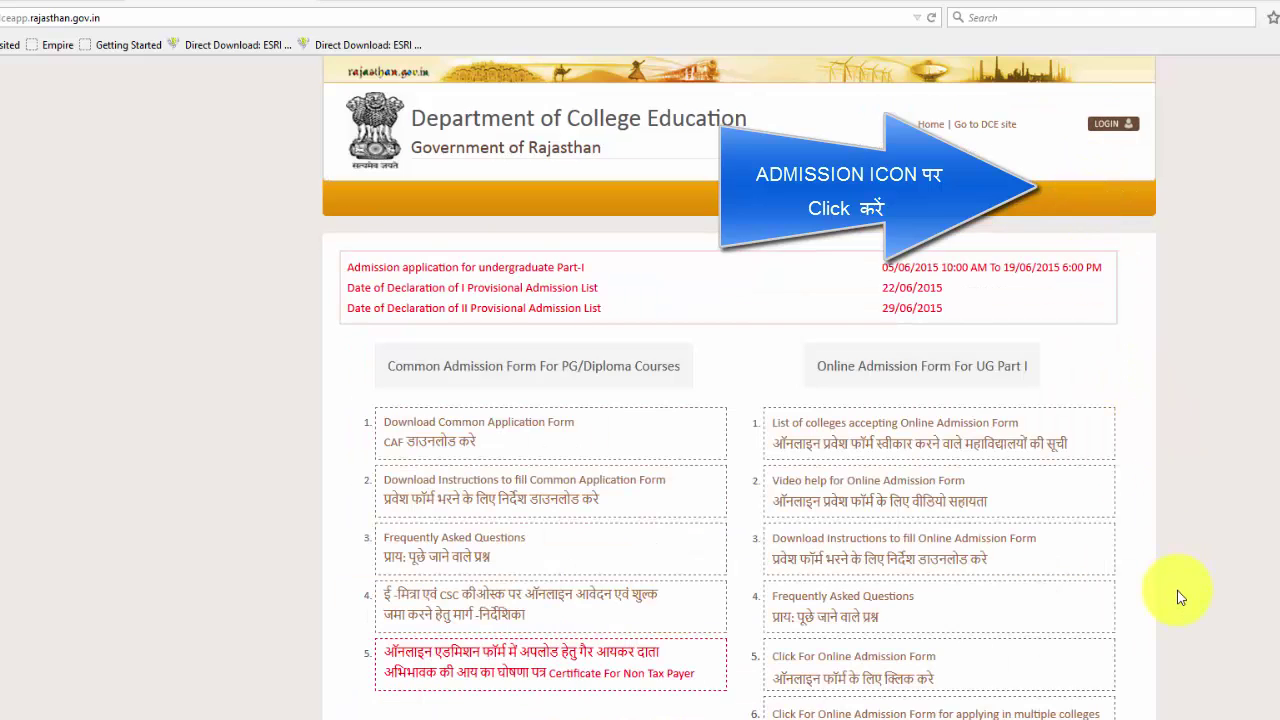
scroll(1177, 590, "down", 2)
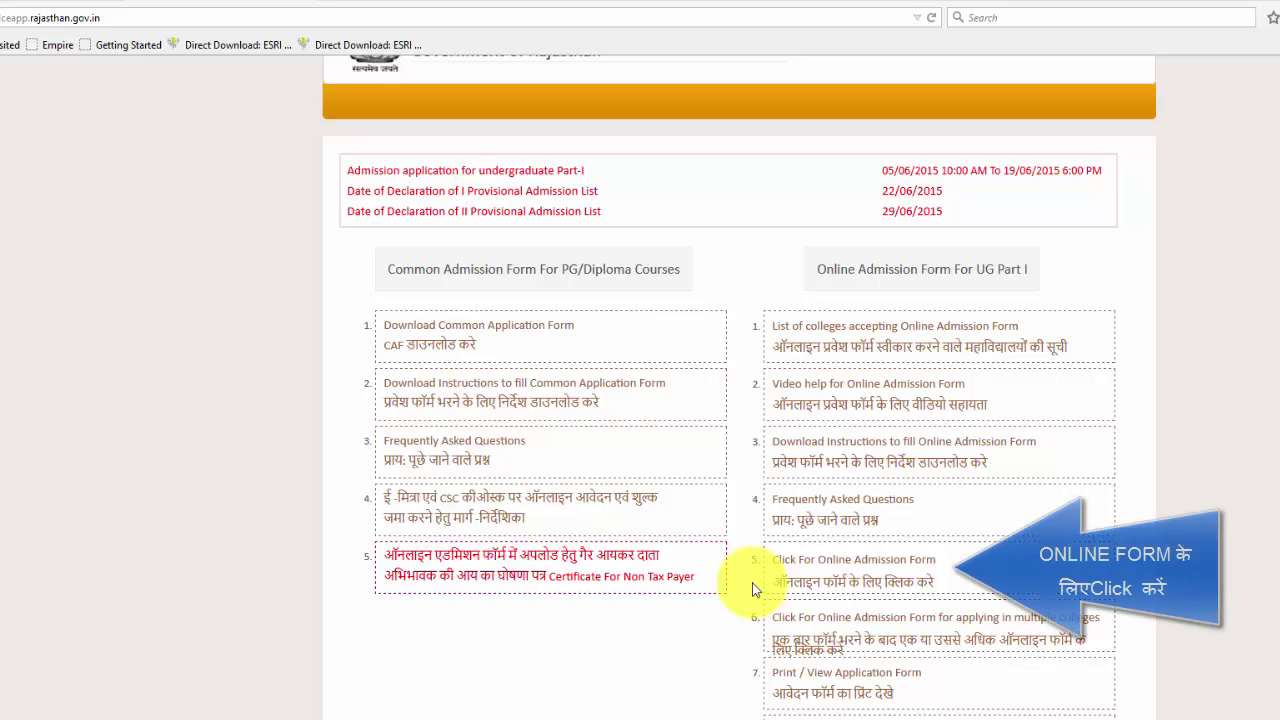
left_click(862, 563)
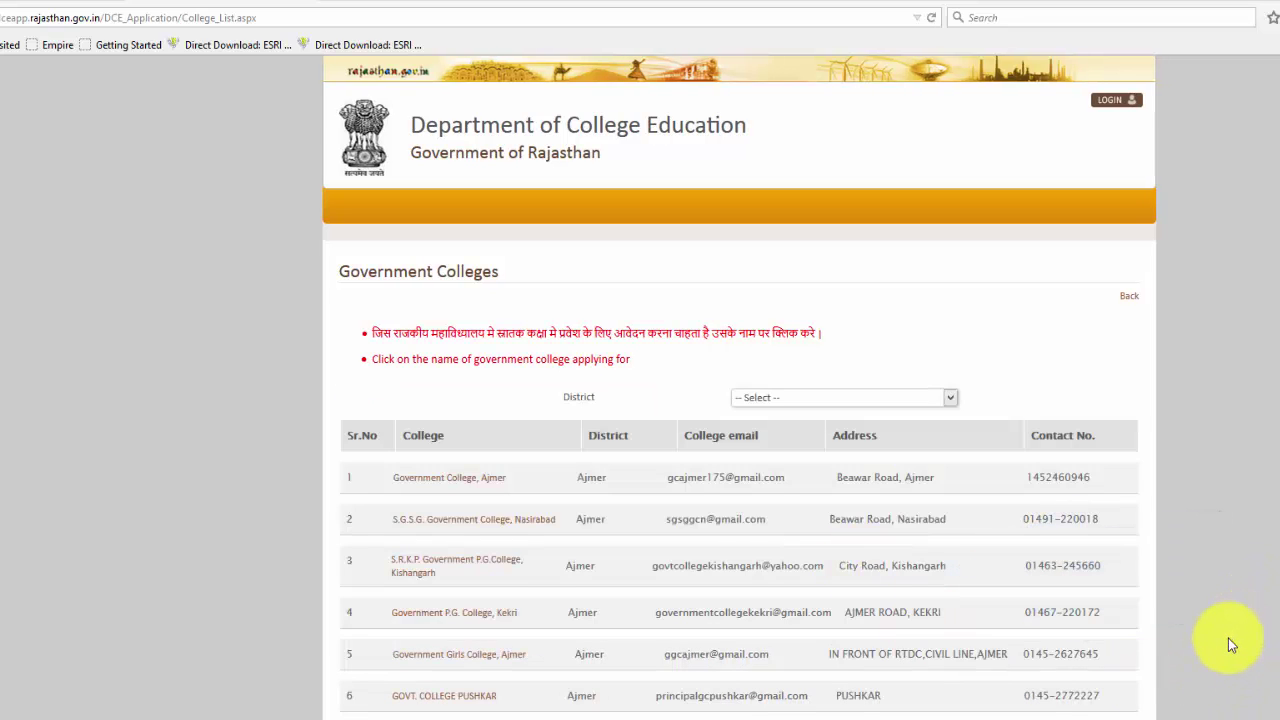
Step: Scroll the Government Colleges list and select row 175, Govt. Meera Girls College, Udaipur
scroll(1228, 638, "down", 9)
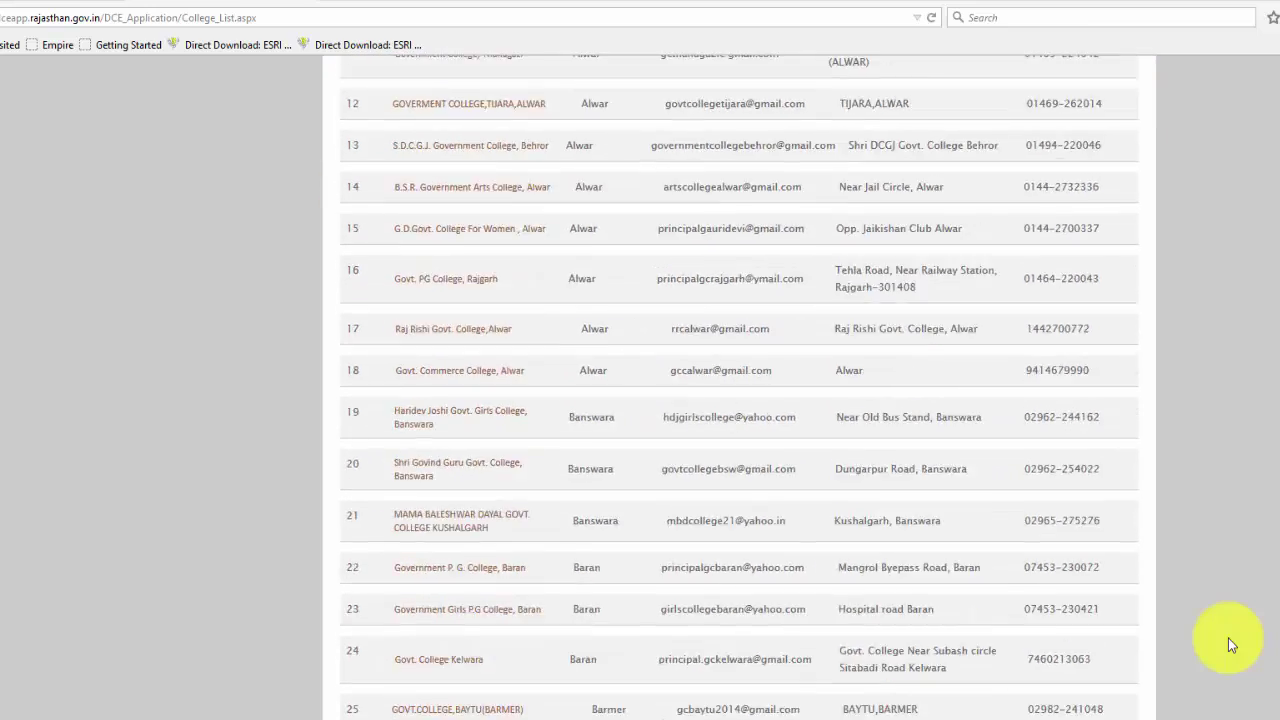
scroll(1228, 638, "down", 3)
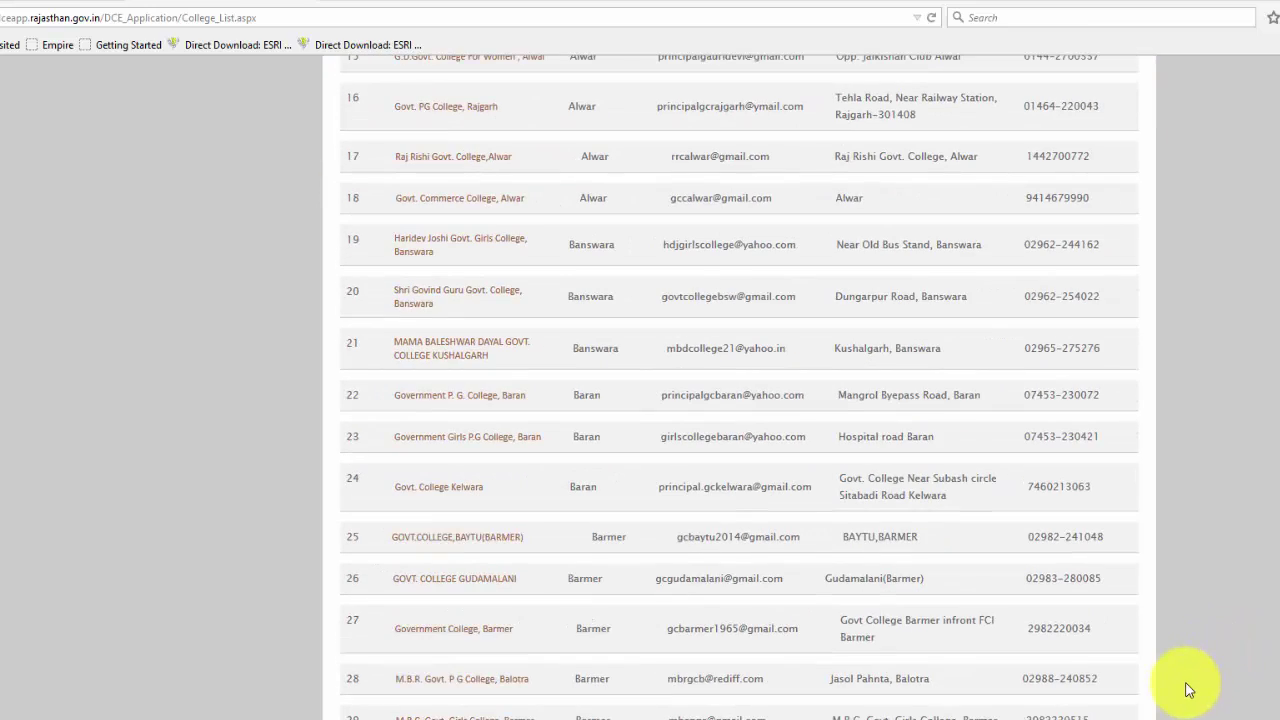
scroll(1188, 690, "down", 8)
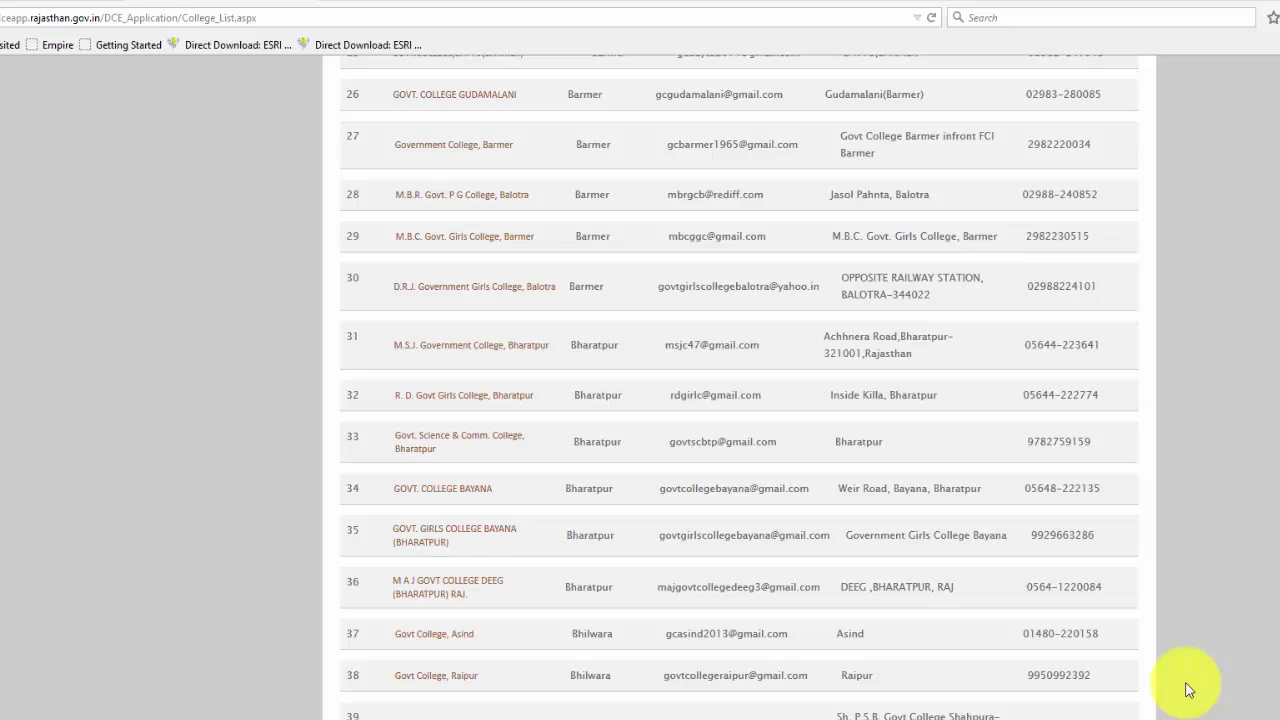
scroll(1188, 690, "down", 20)
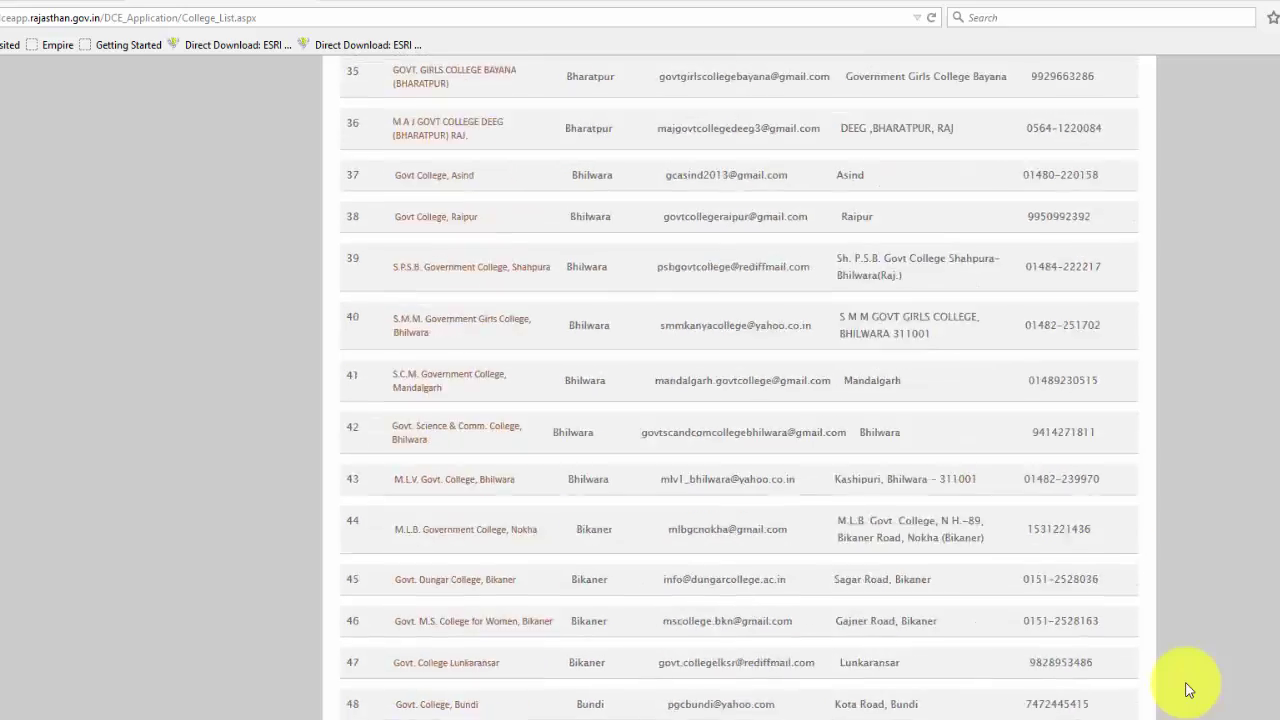
scroll(1188, 690, "down", 20)
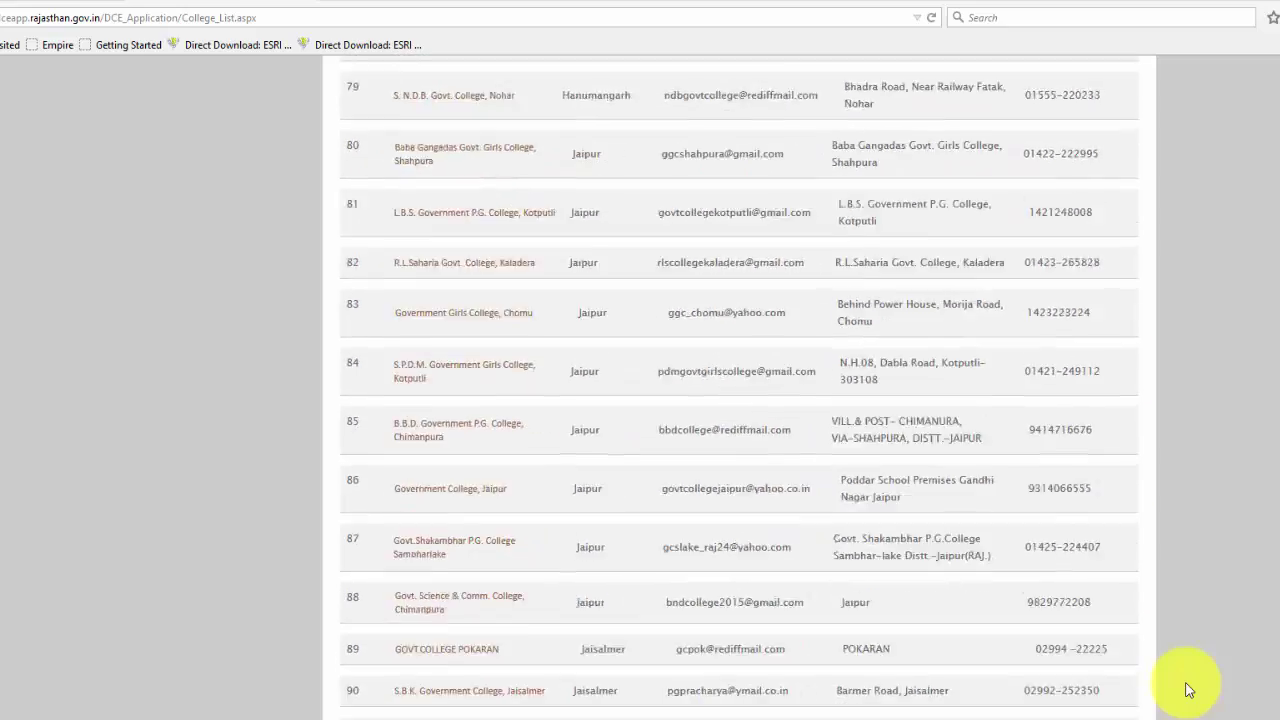
scroll(1188, 690, "down", 20)
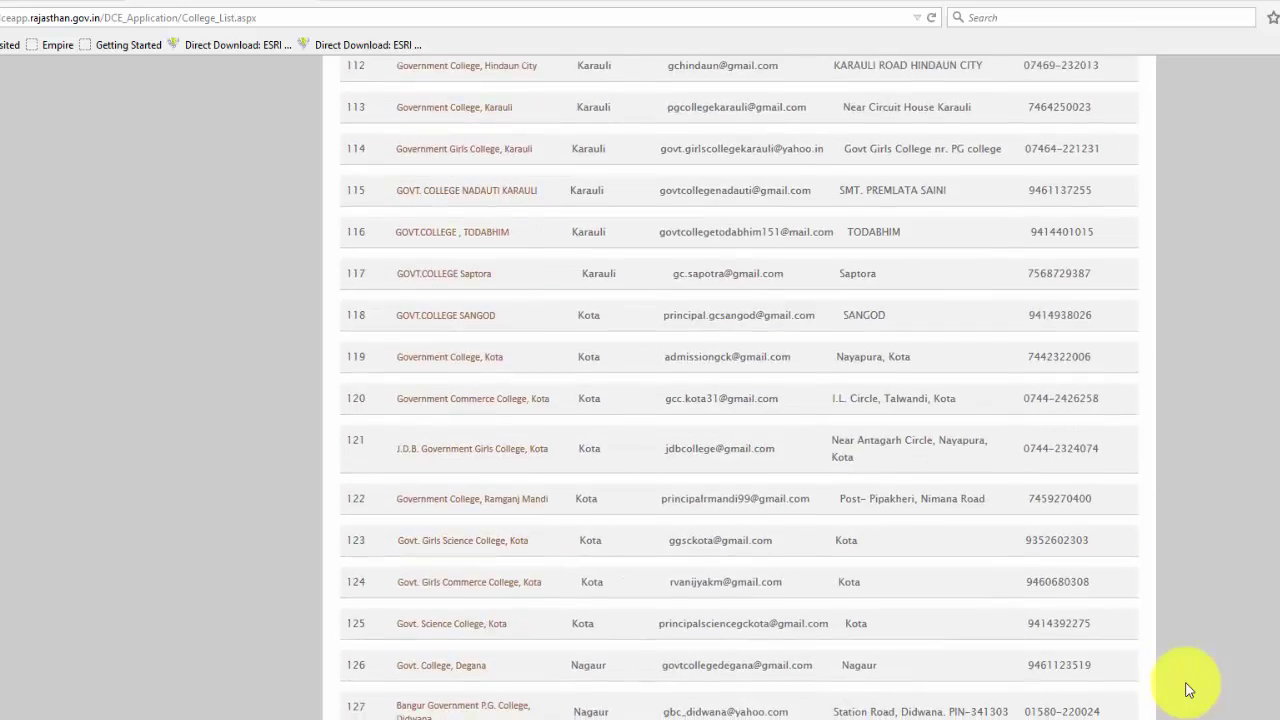
scroll(1188, 690, "down", 20)
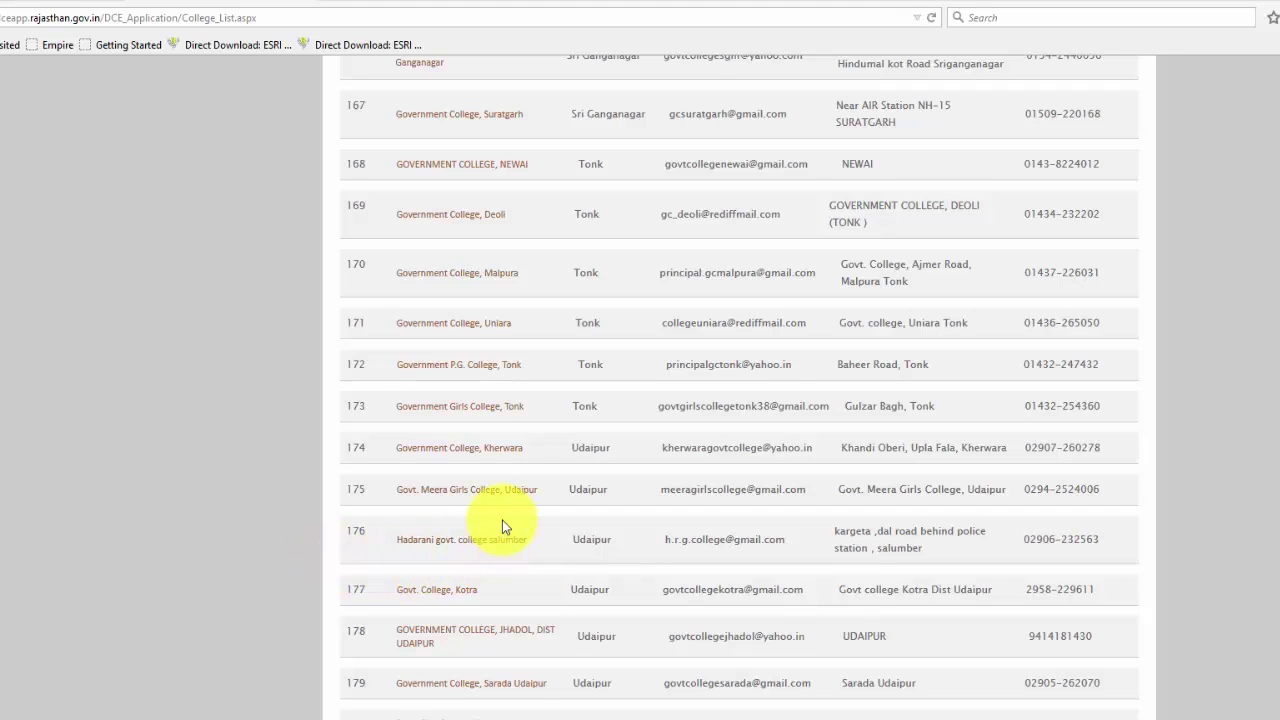
left_click(455, 497)
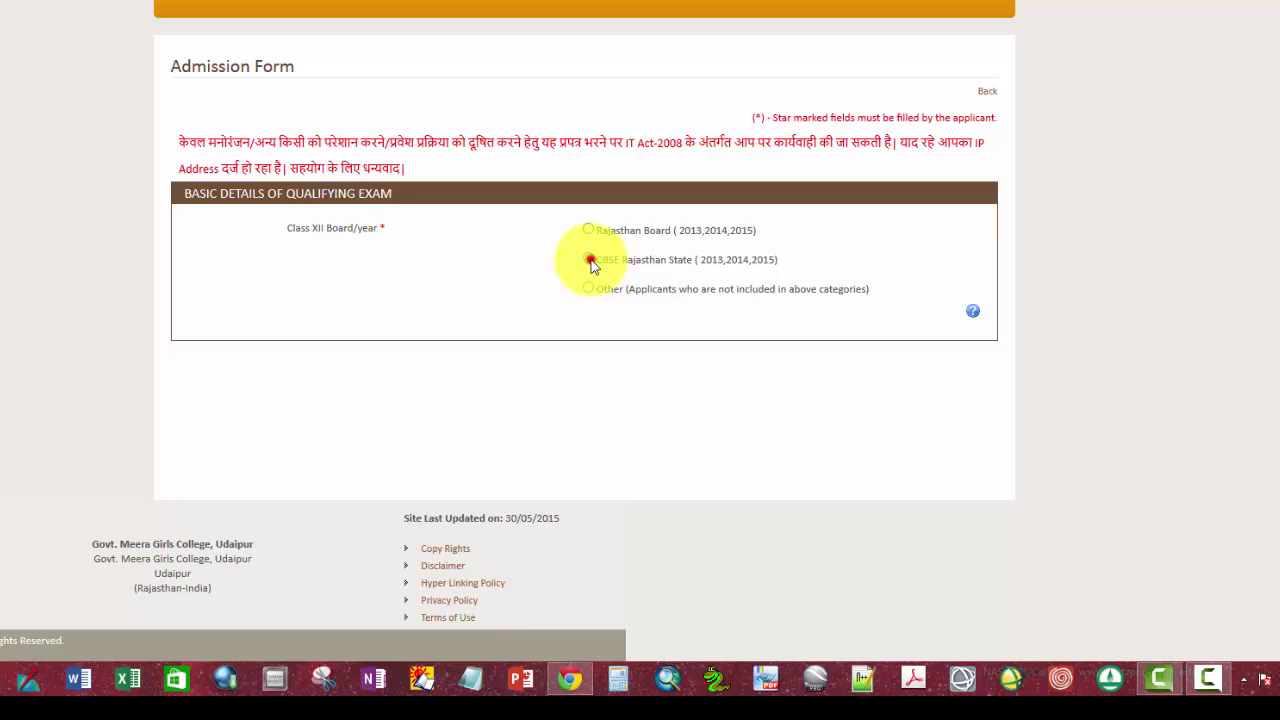
Step: Choose CBSE Rajasthan State and enter the roll number, applicant's and father's initials, and year 2015
left_click(589, 261)
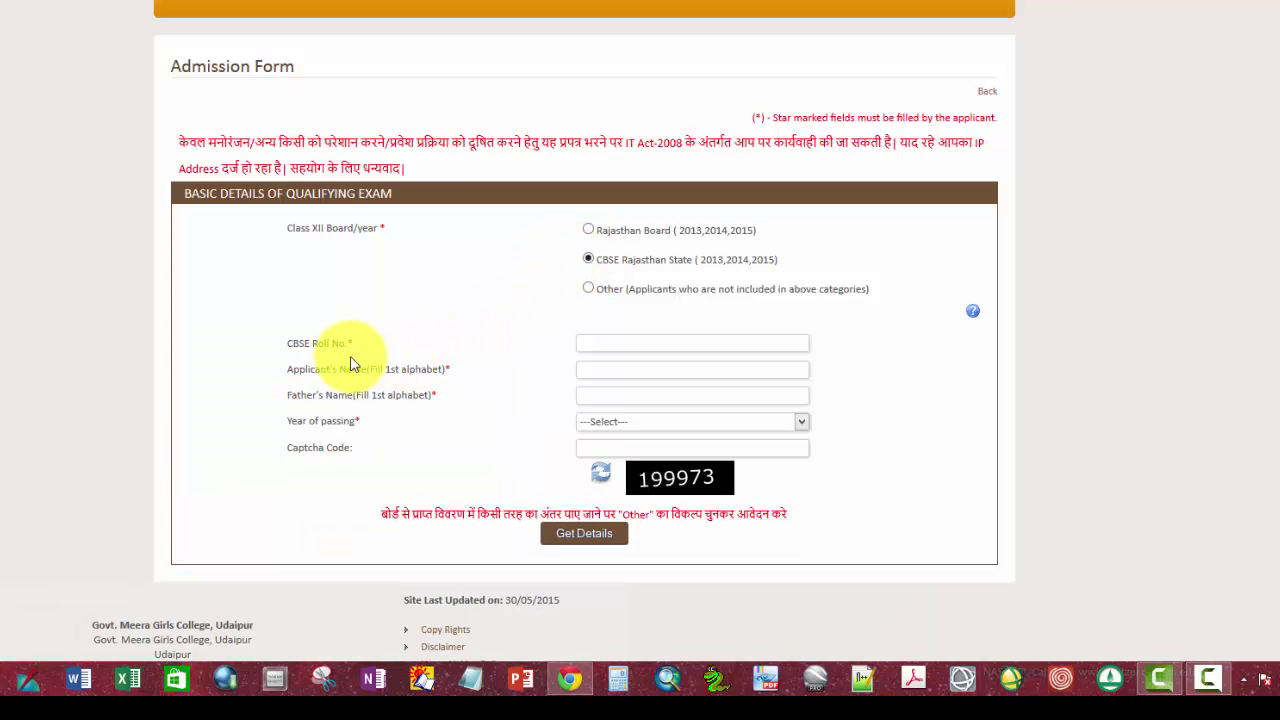
left_click(601, 346)
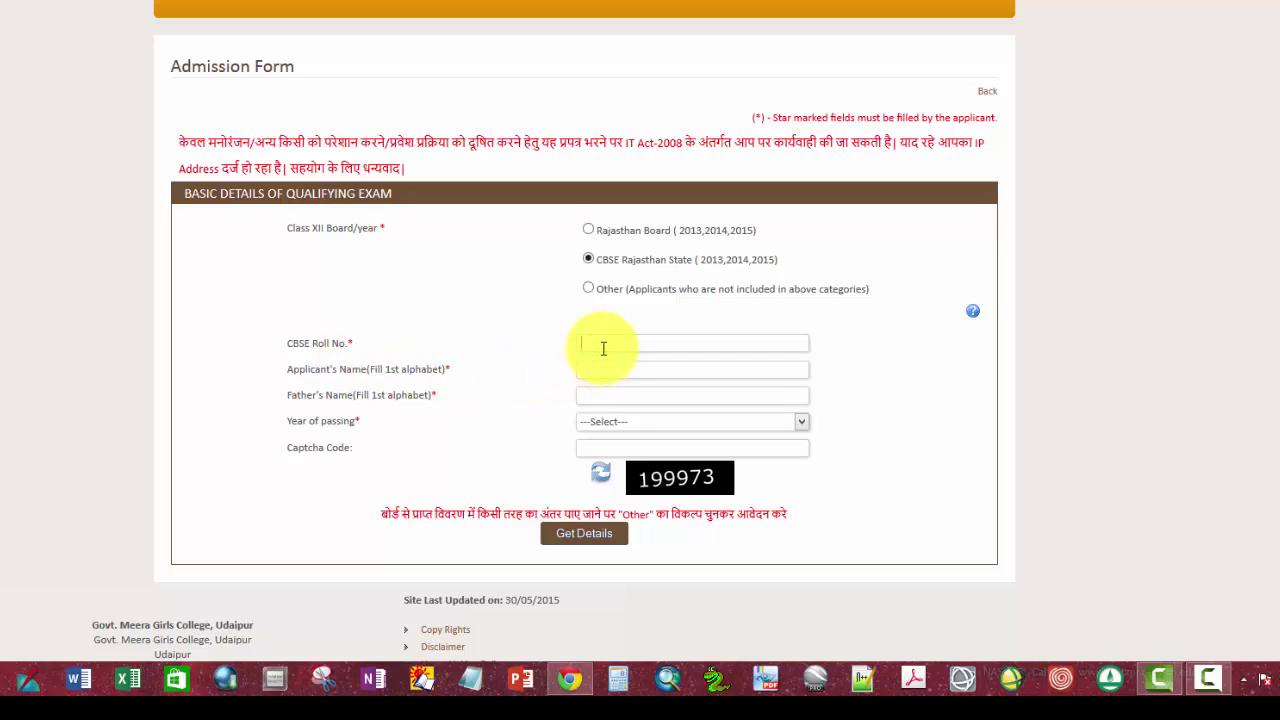
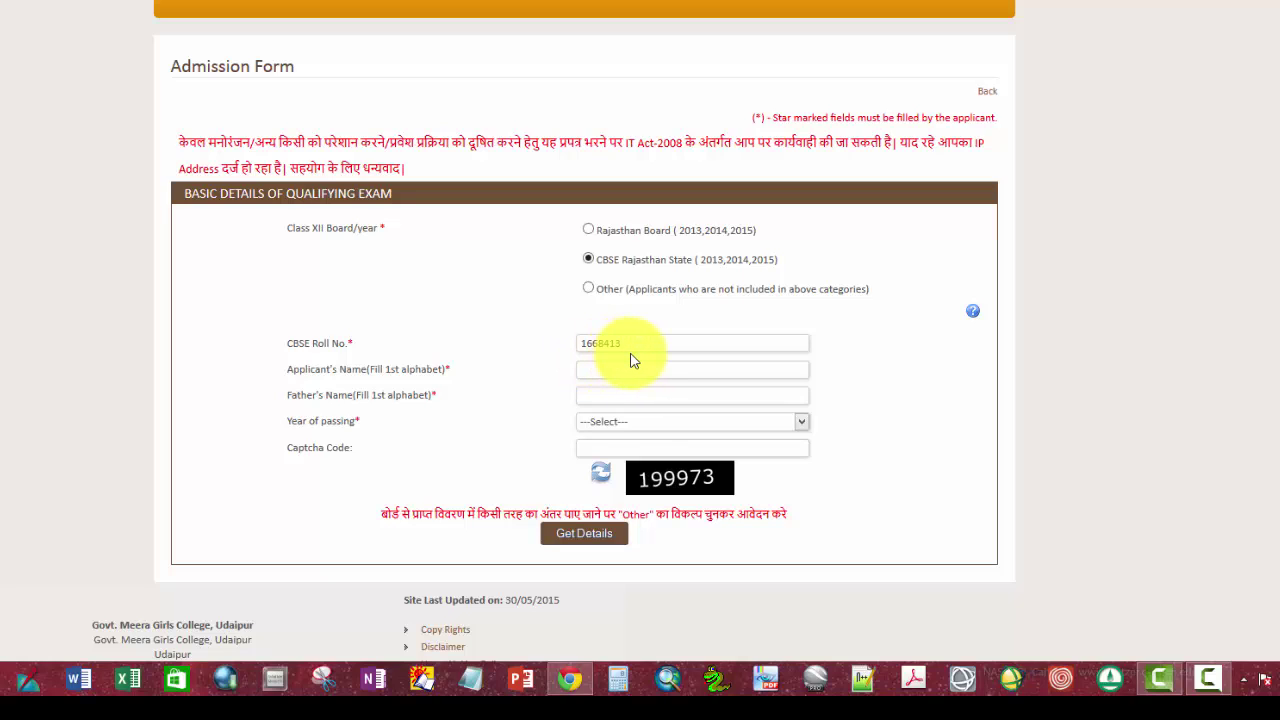
left_click(616, 371)
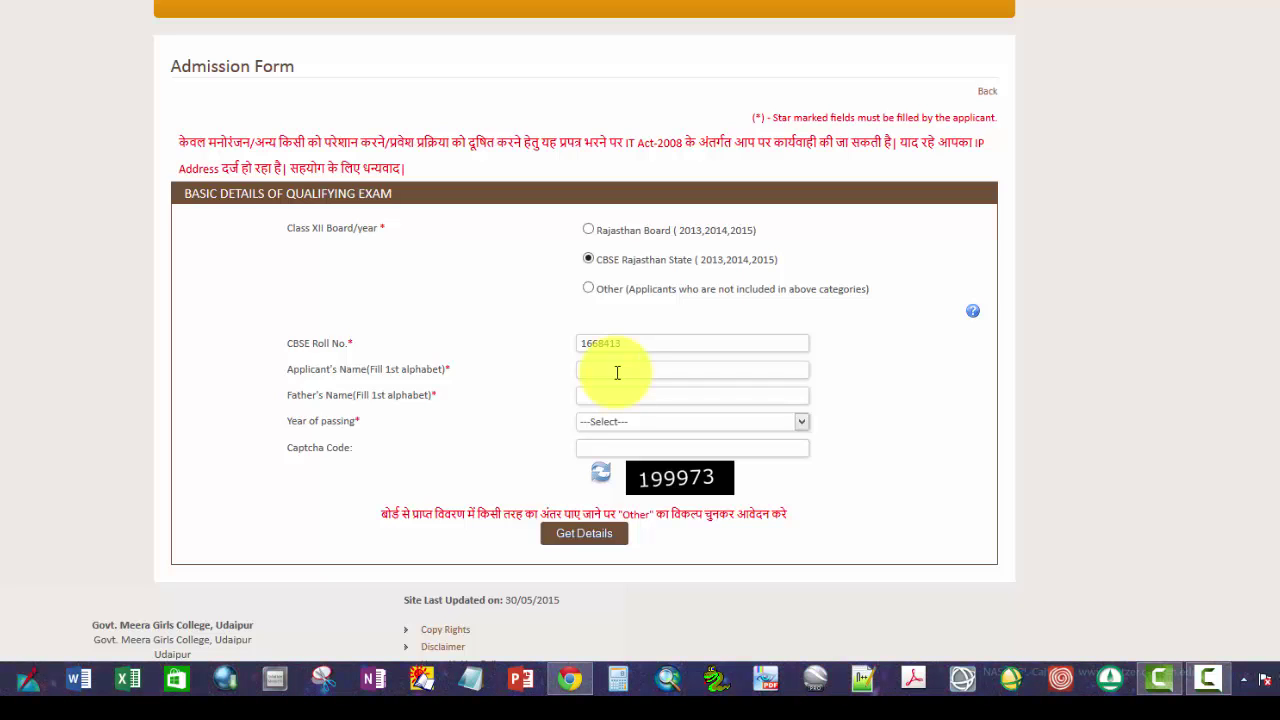
type("M")
left_click(594, 399)
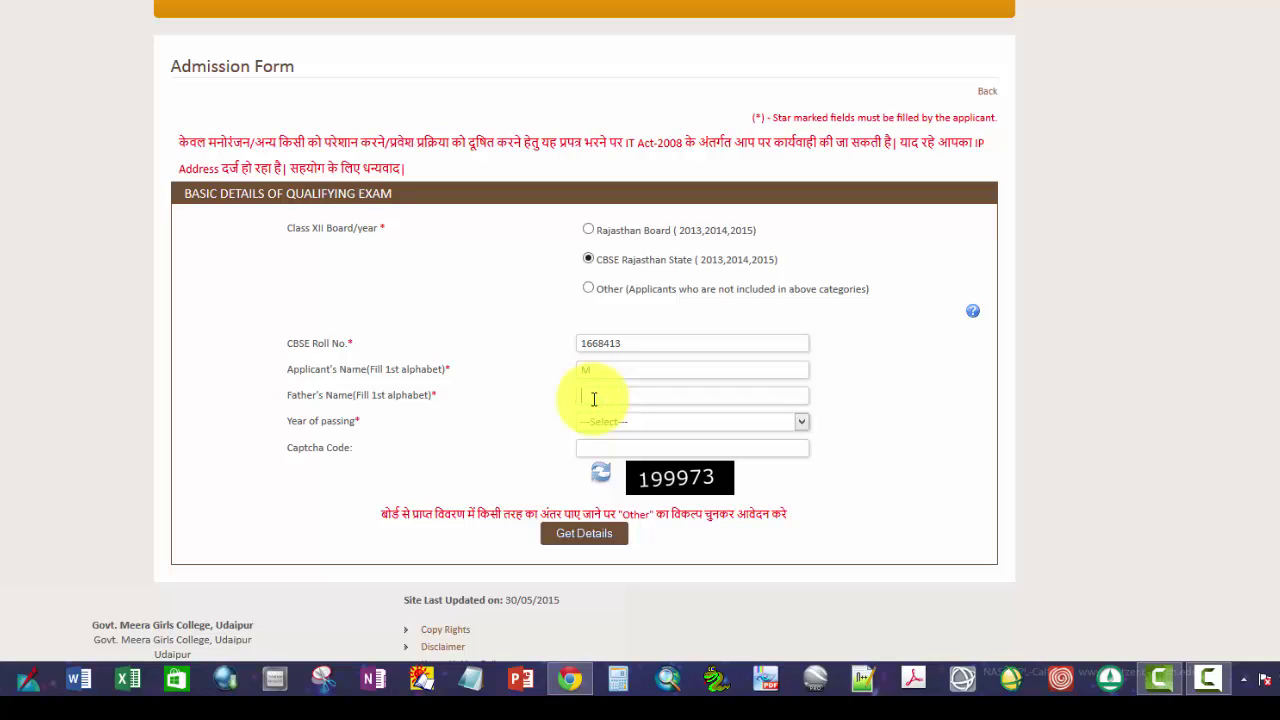
type("R")
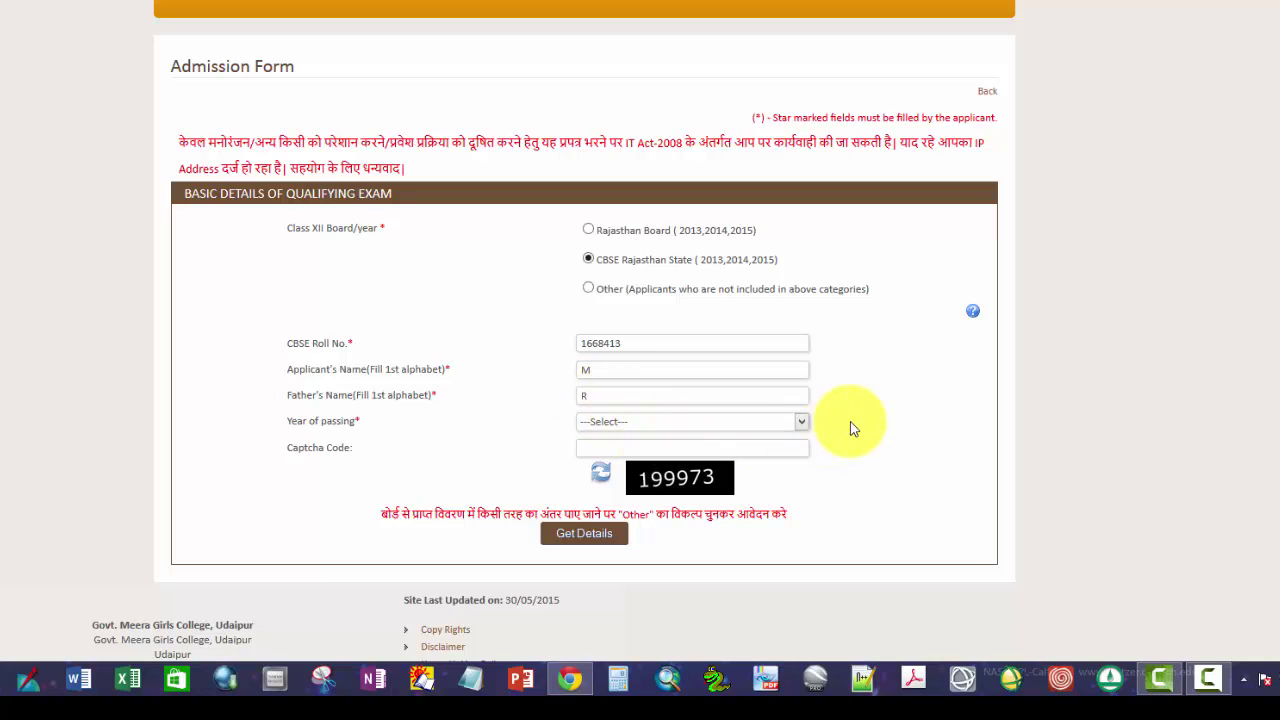
left_click(801, 426)
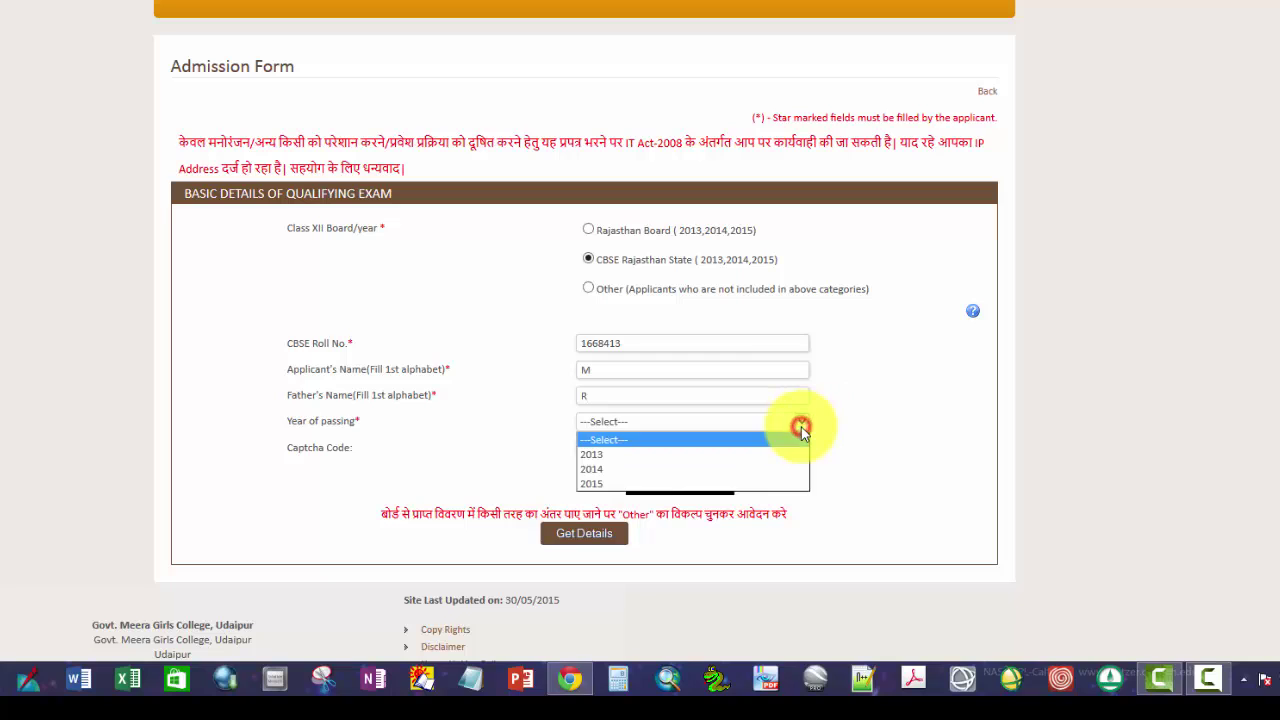
left_click(665, 481)
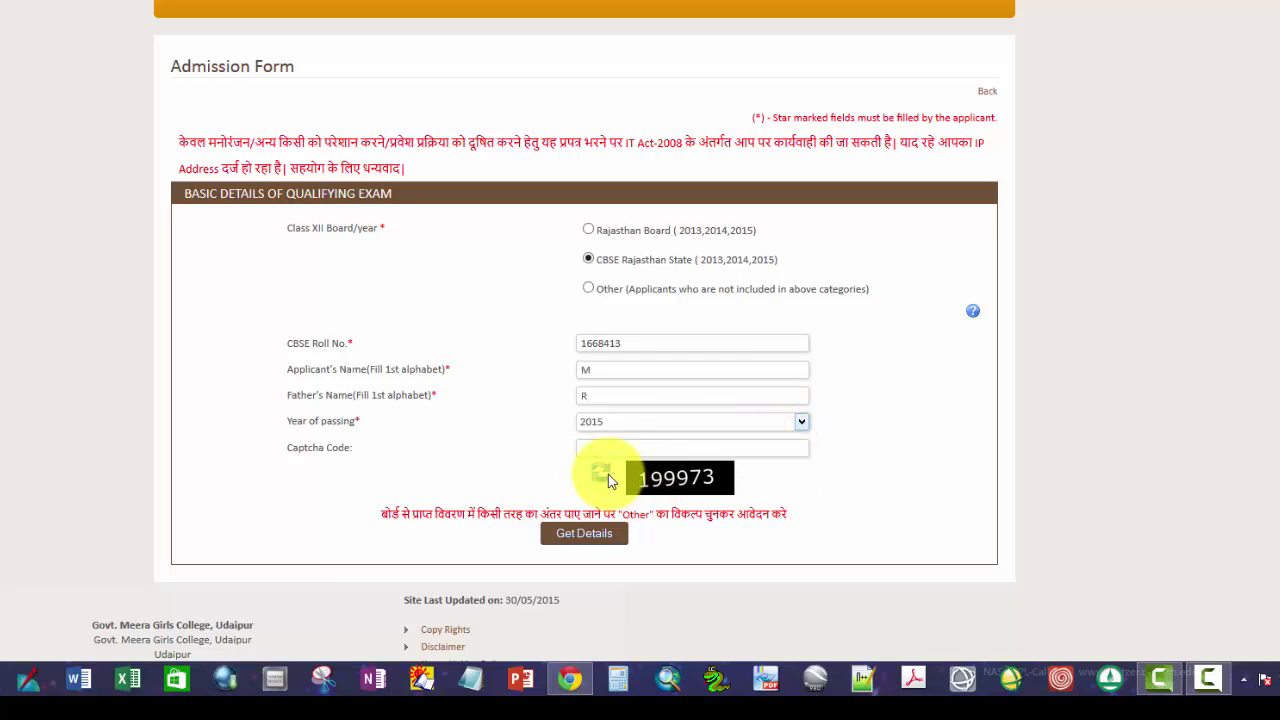
Step: Enter the captcha code and fetch the applicant's record from the CBSE board
left_click(612, 448)
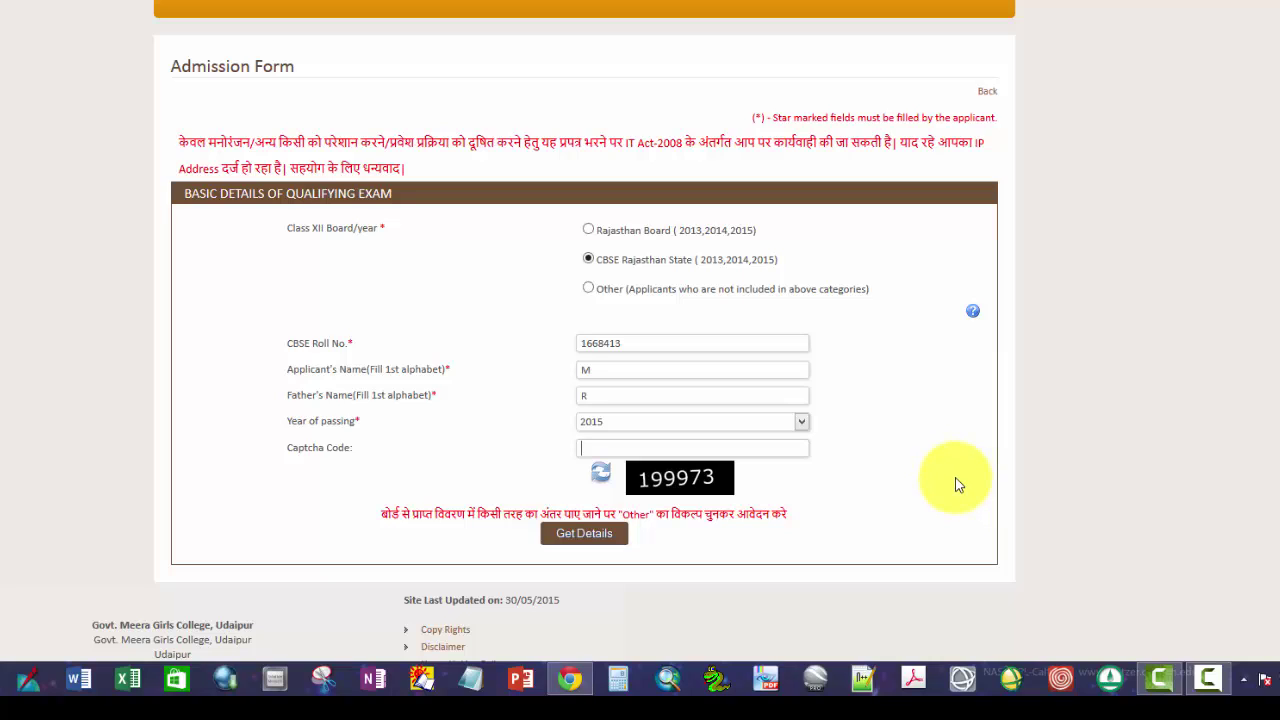
type("1888")
type("73")
key("BackSpace")
key("BackSpace")
key("BackSpace")
key("BackSpace")
key("BackSpace")
type("99973")
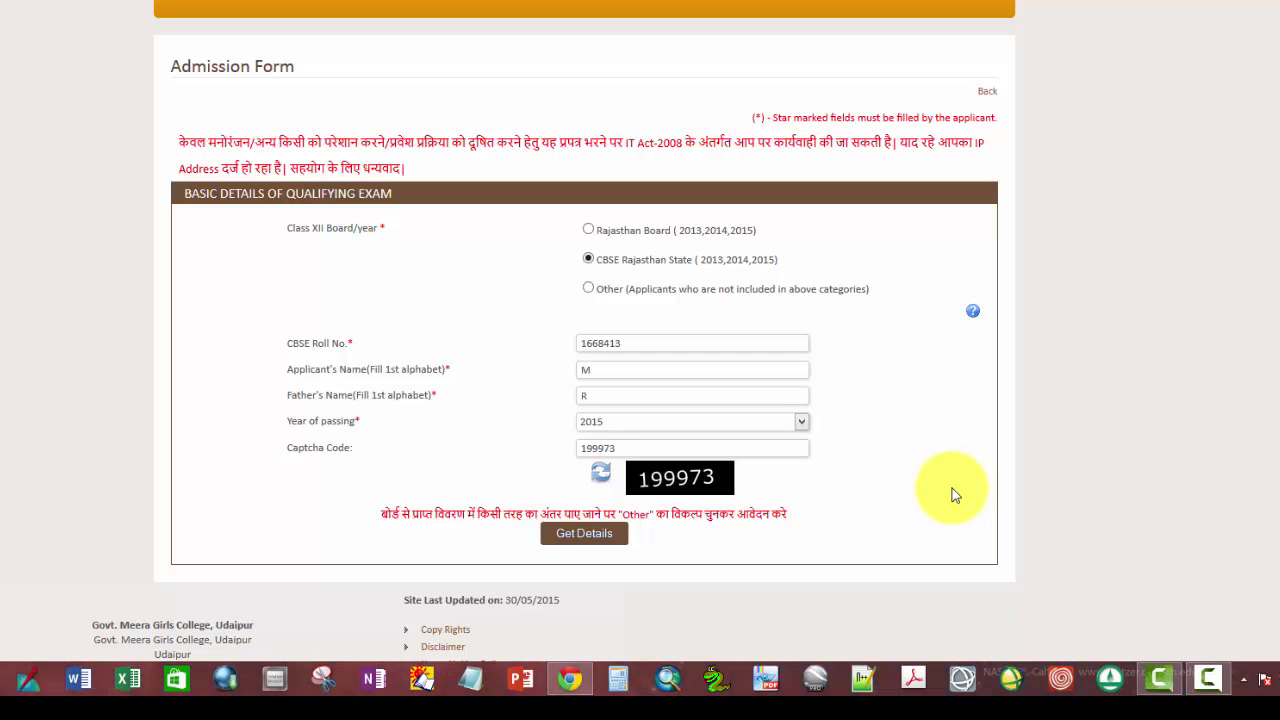
left_click(581, 538)
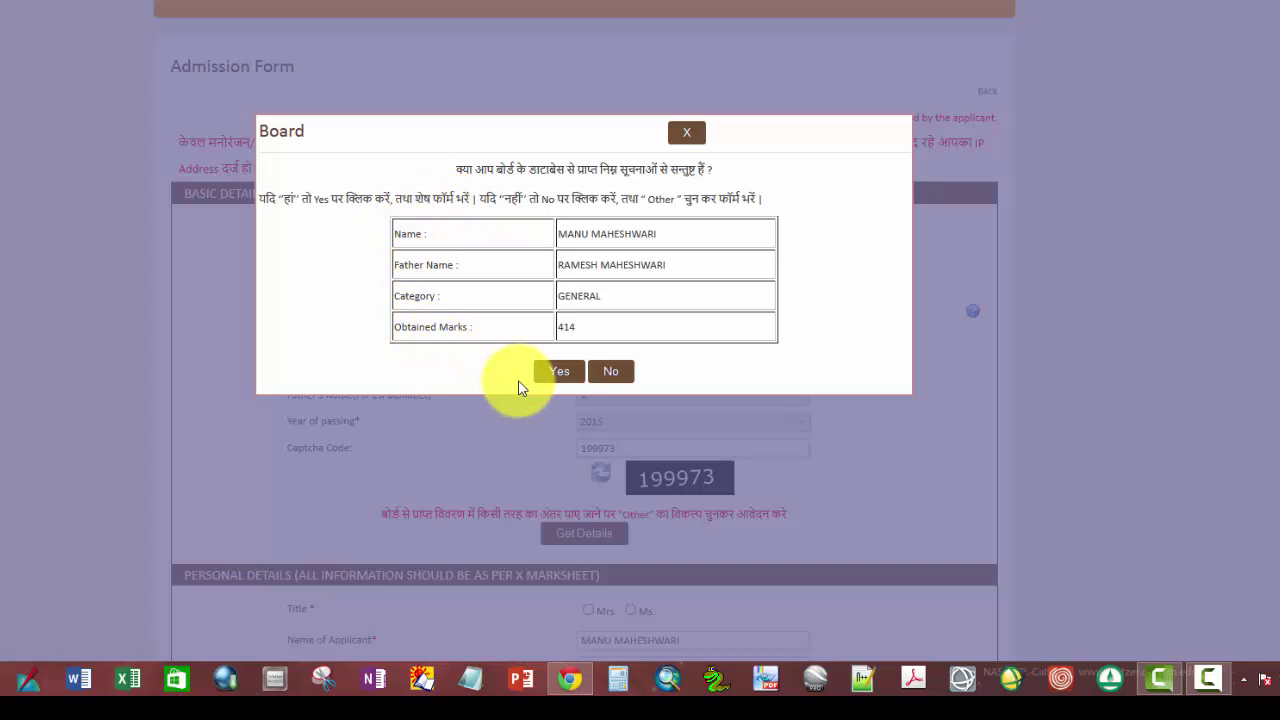
Step: Accept the CBSE record and review the pre-filled form and its exam table
left_click(561, 376)
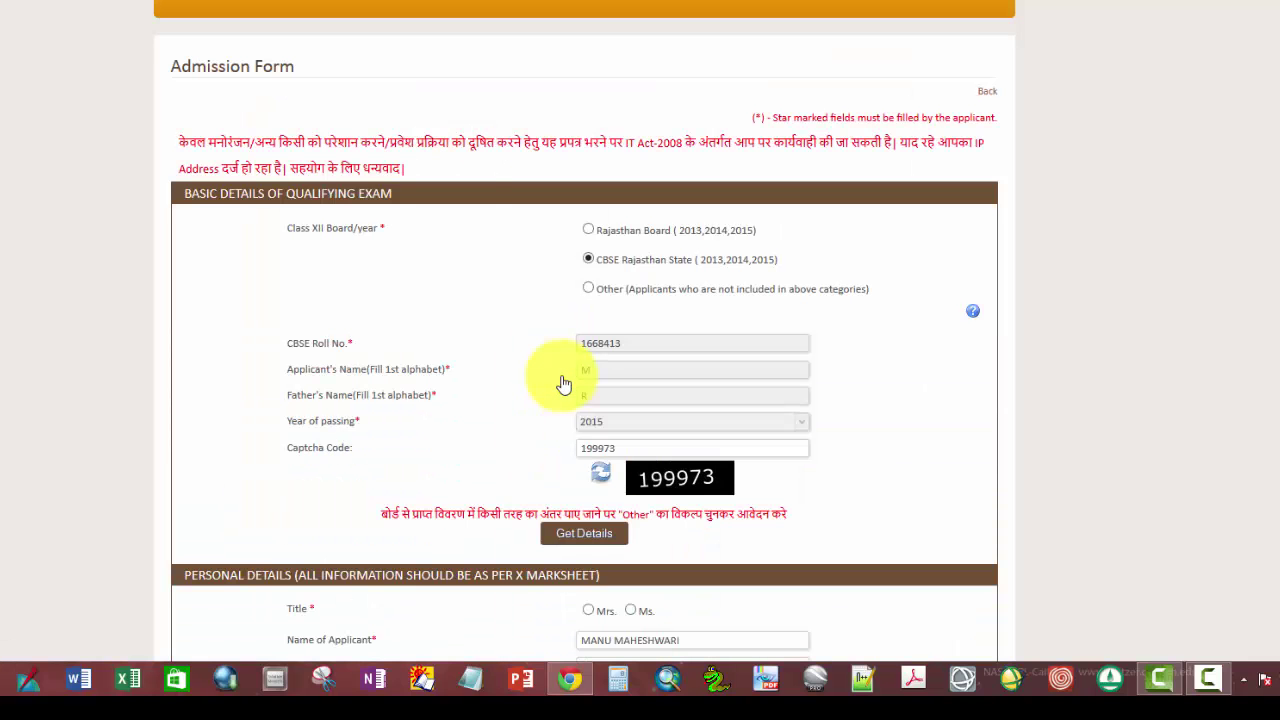
scroll(563, 383, "down", 3)
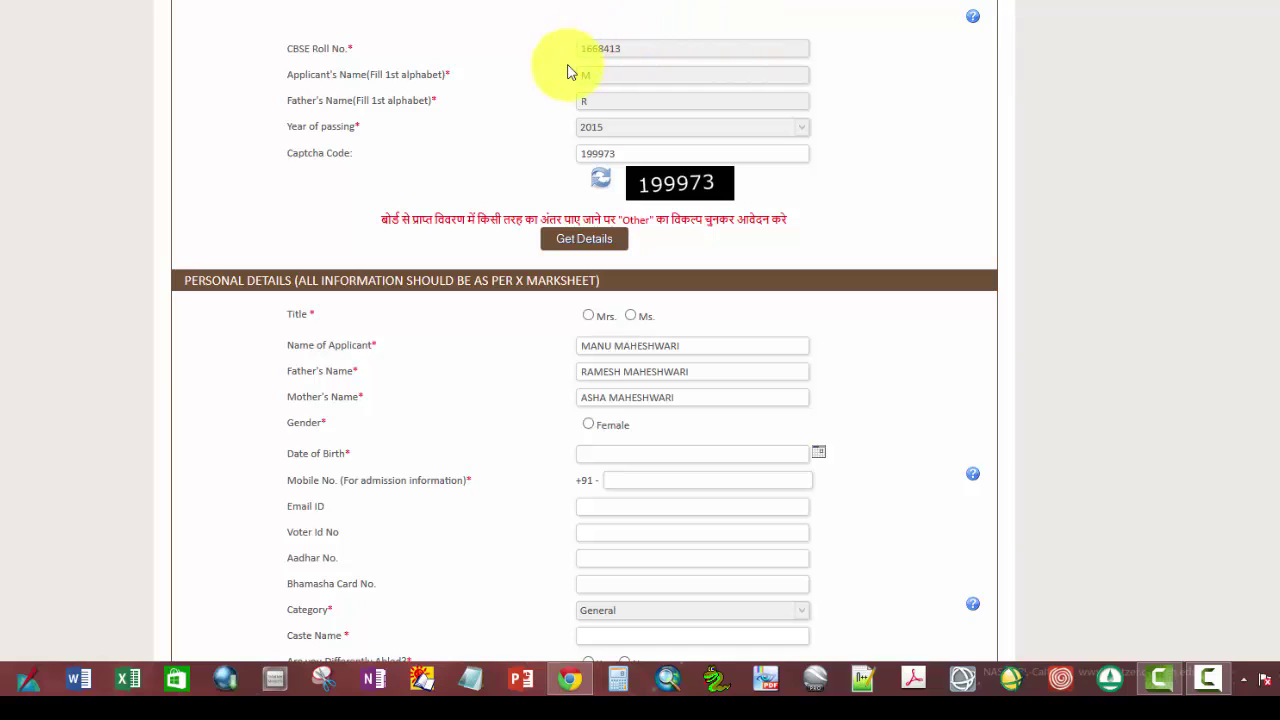
scroll(491, 422, "down", 2)
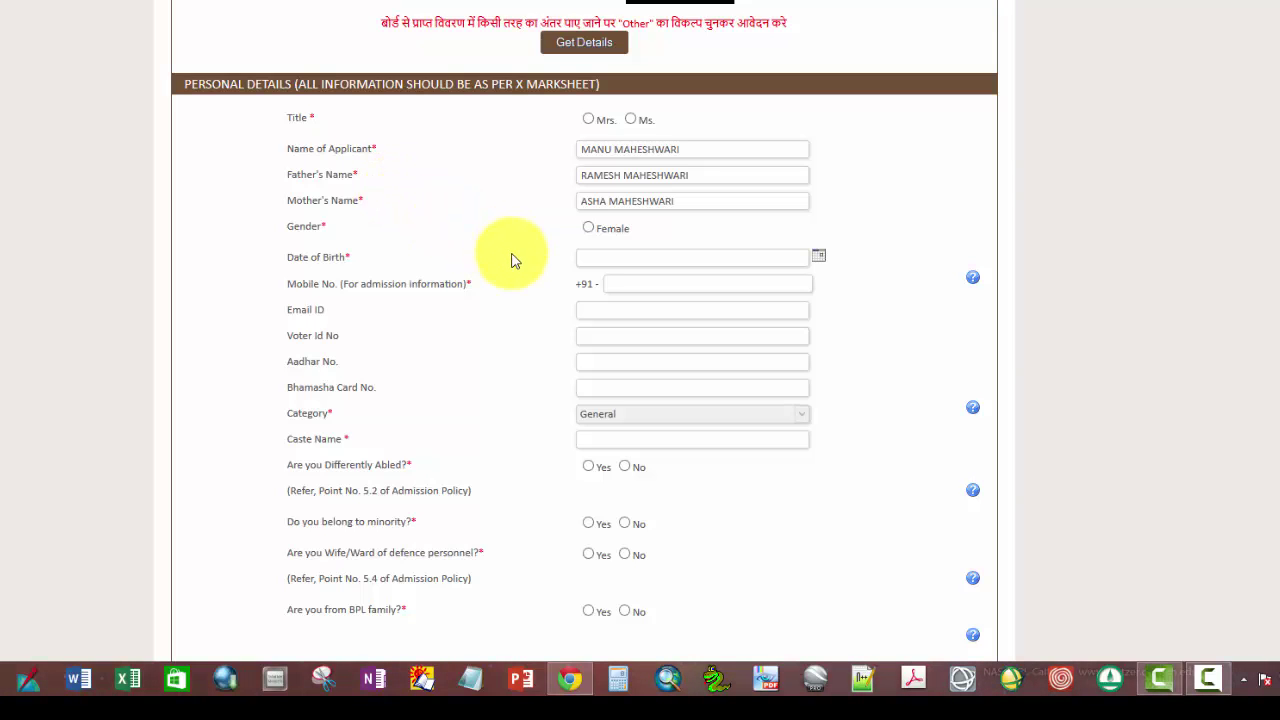
scroll(518, 503, "down", 1)
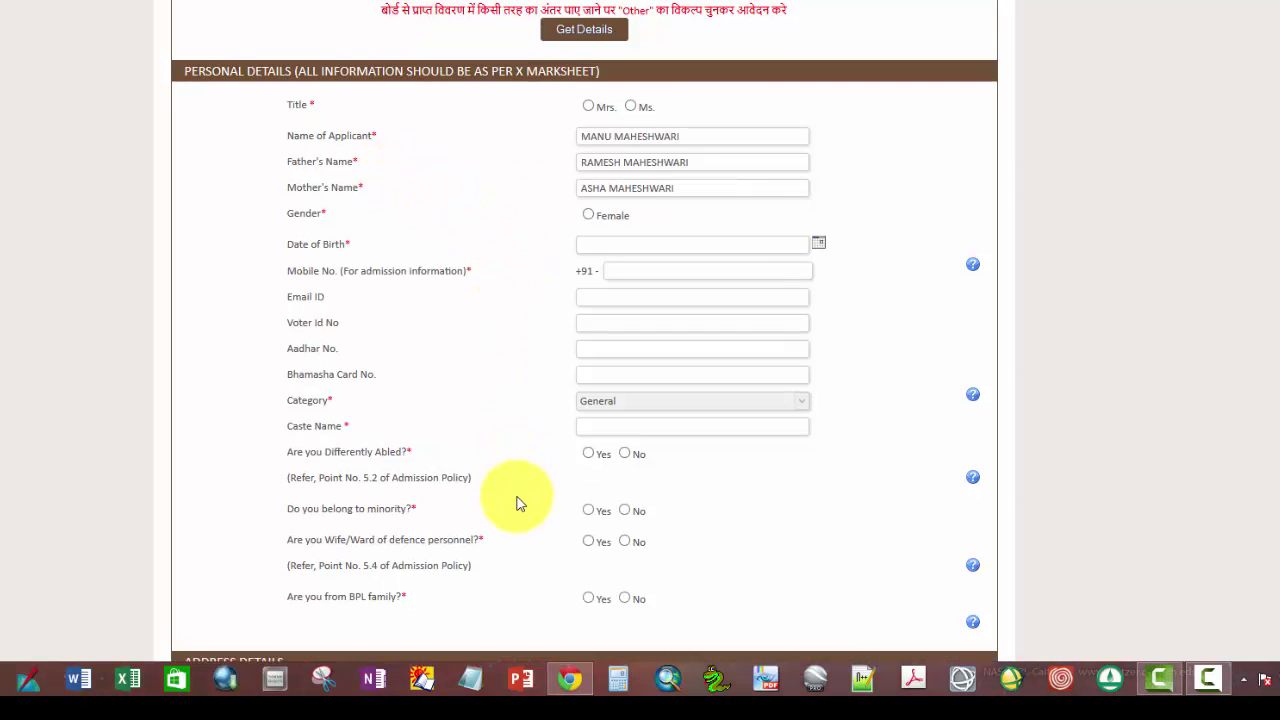
scroll(518, 503, "down", 8)
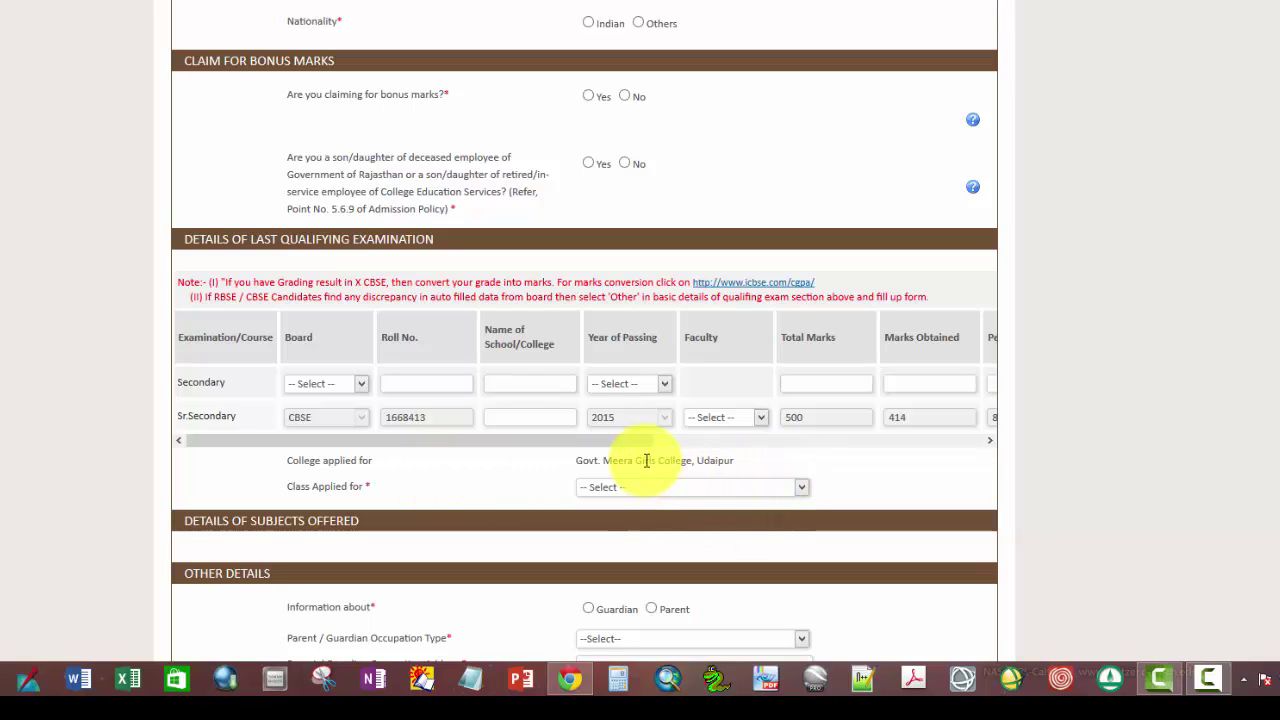
left_click_drag(632, 452, 768, 483)
left_click_drag(629, 441, 429, 457)
Step: Return to the top of the form and choose Rajasthan Board (2013,2014,2015) as Class XII board
scroll(429, 451, "up", 15)
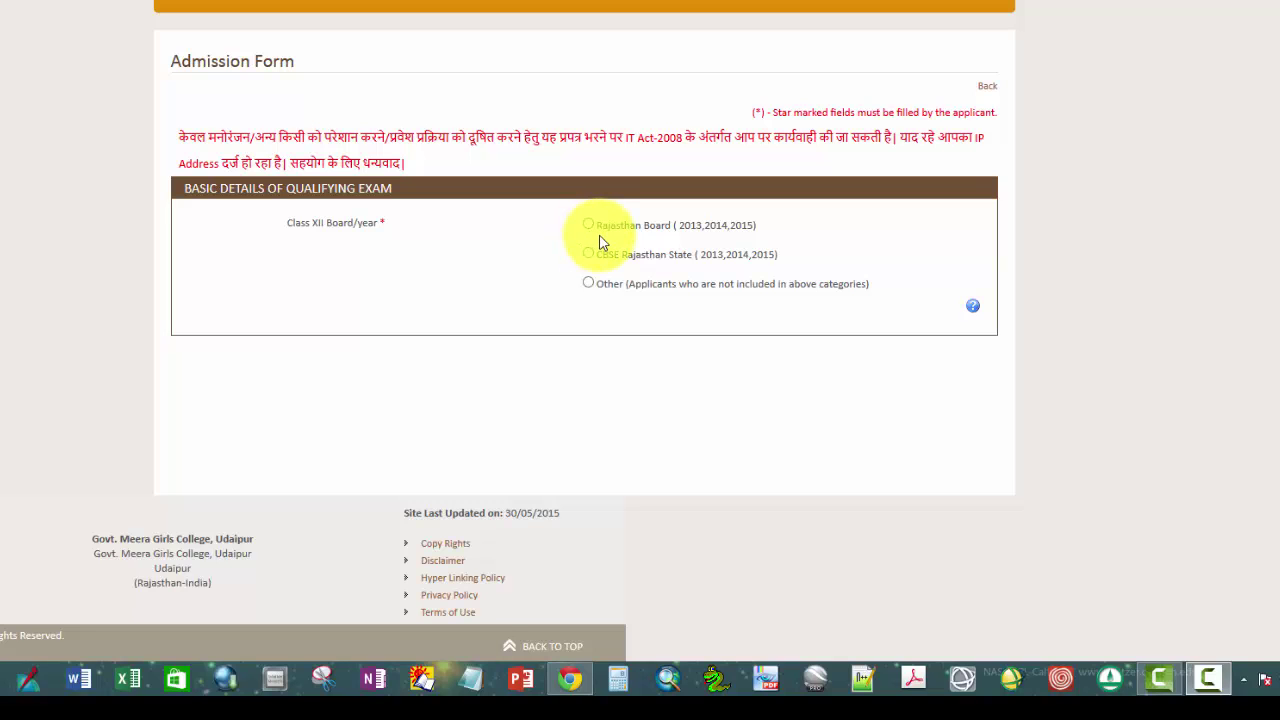
left_click(589, 226)
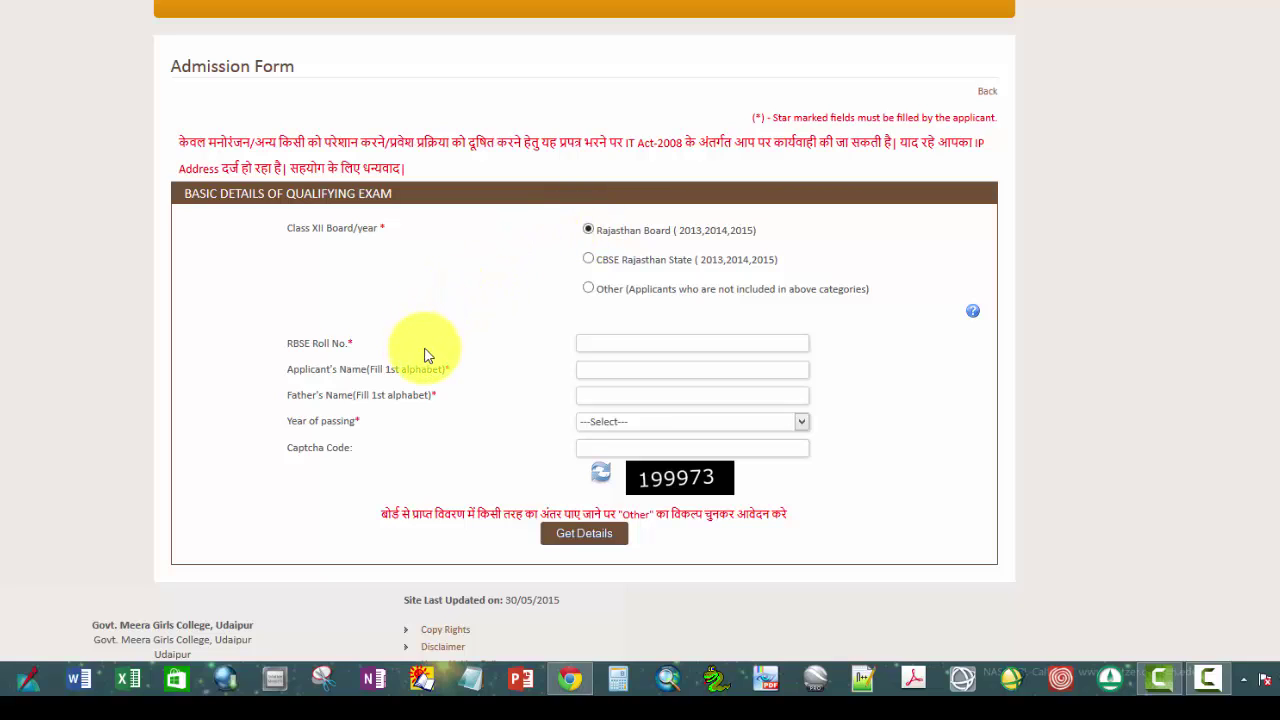
Step: Enter the RBSE roll number, the applicant's and father's initials, and 2015 as year of passing
left_click(593, 344)
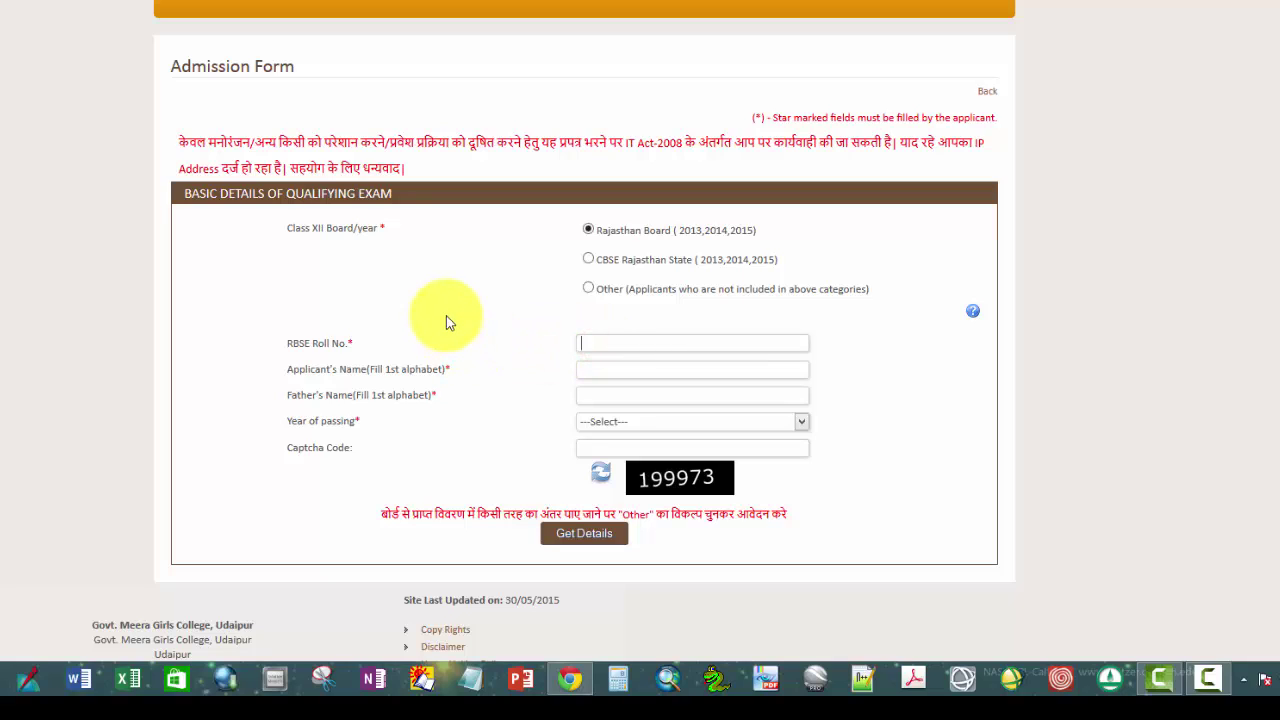
left_click(618, 368)
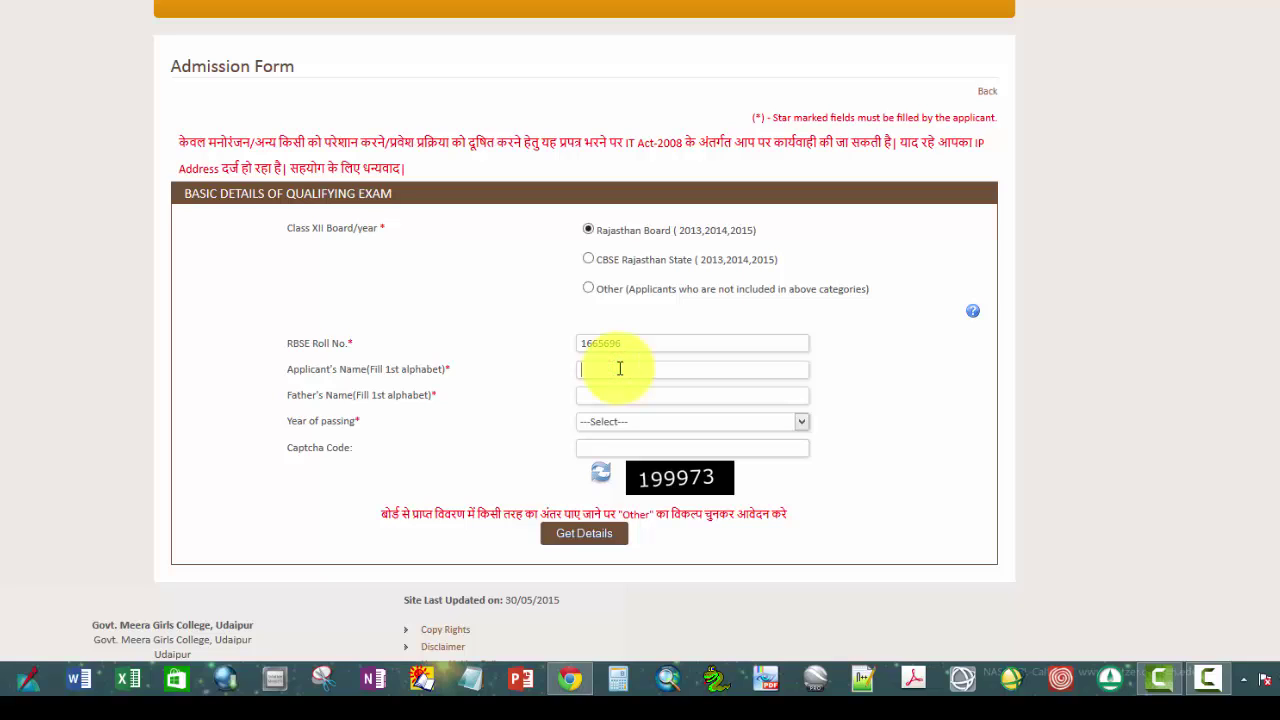
type("n")
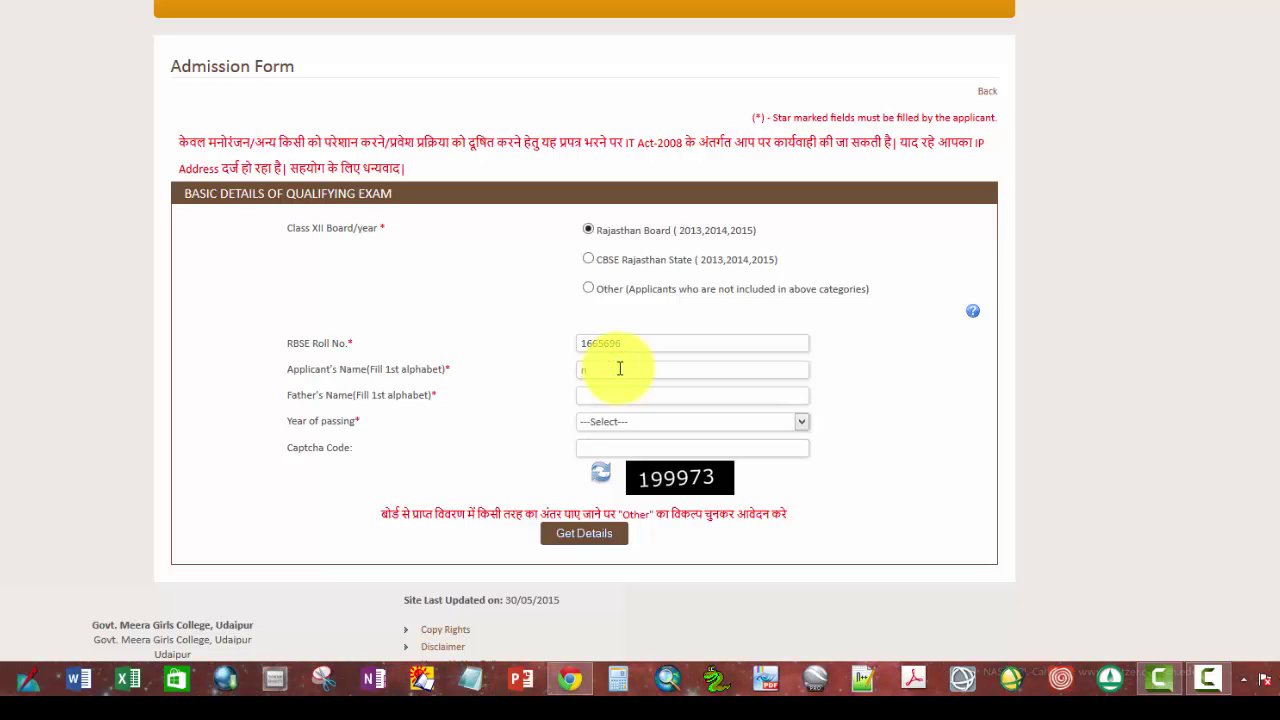
key("BackSpace")
type("b")
left_click(595, 392)
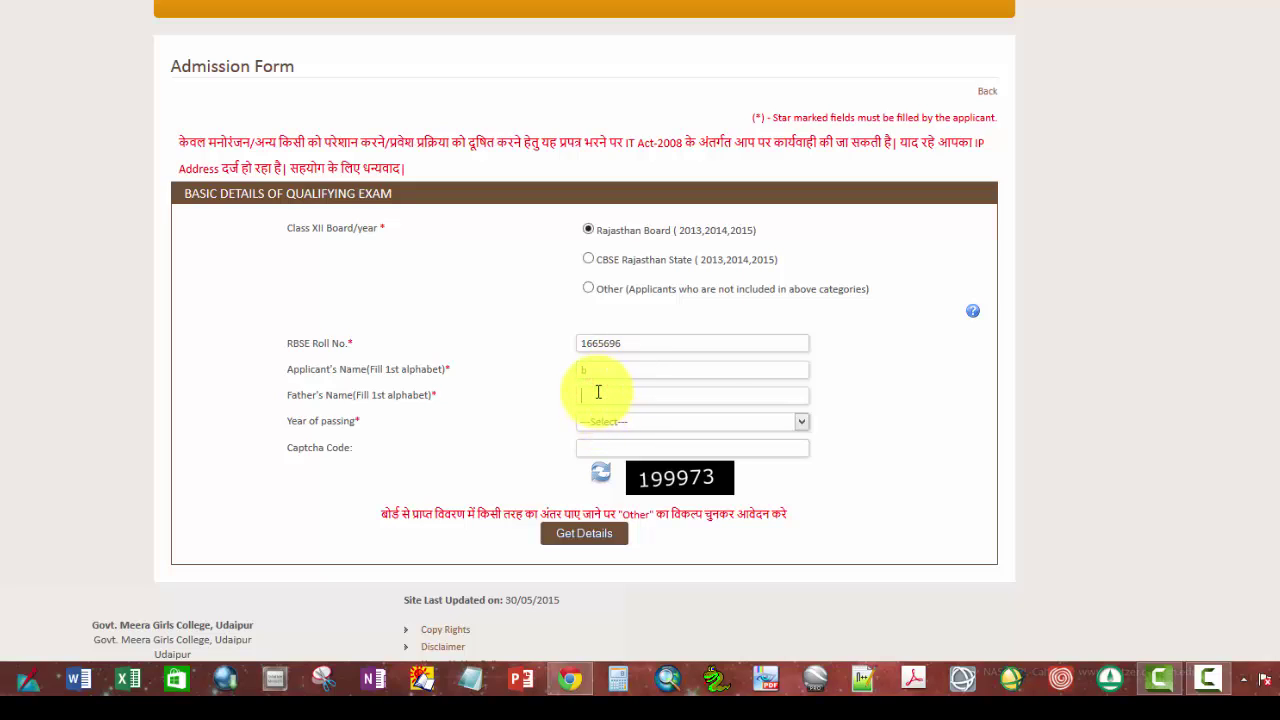
type("b")
left_click(802, 424)
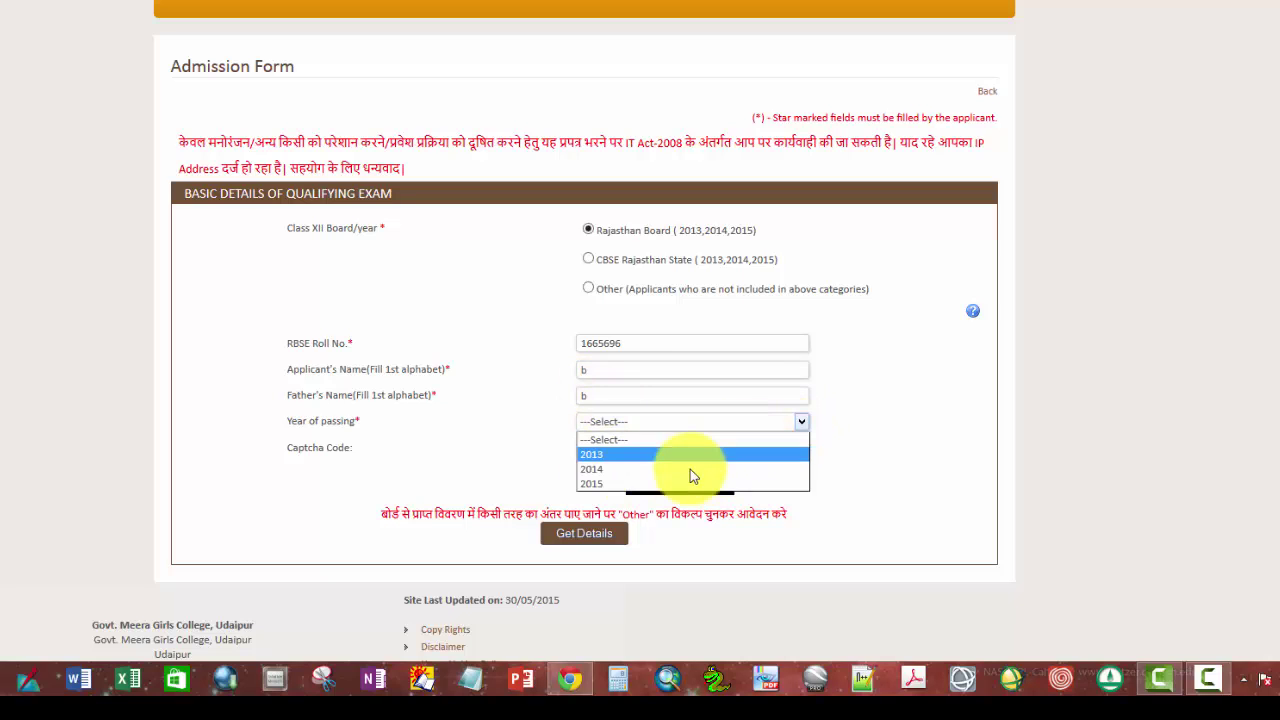
left_click(618, 484)
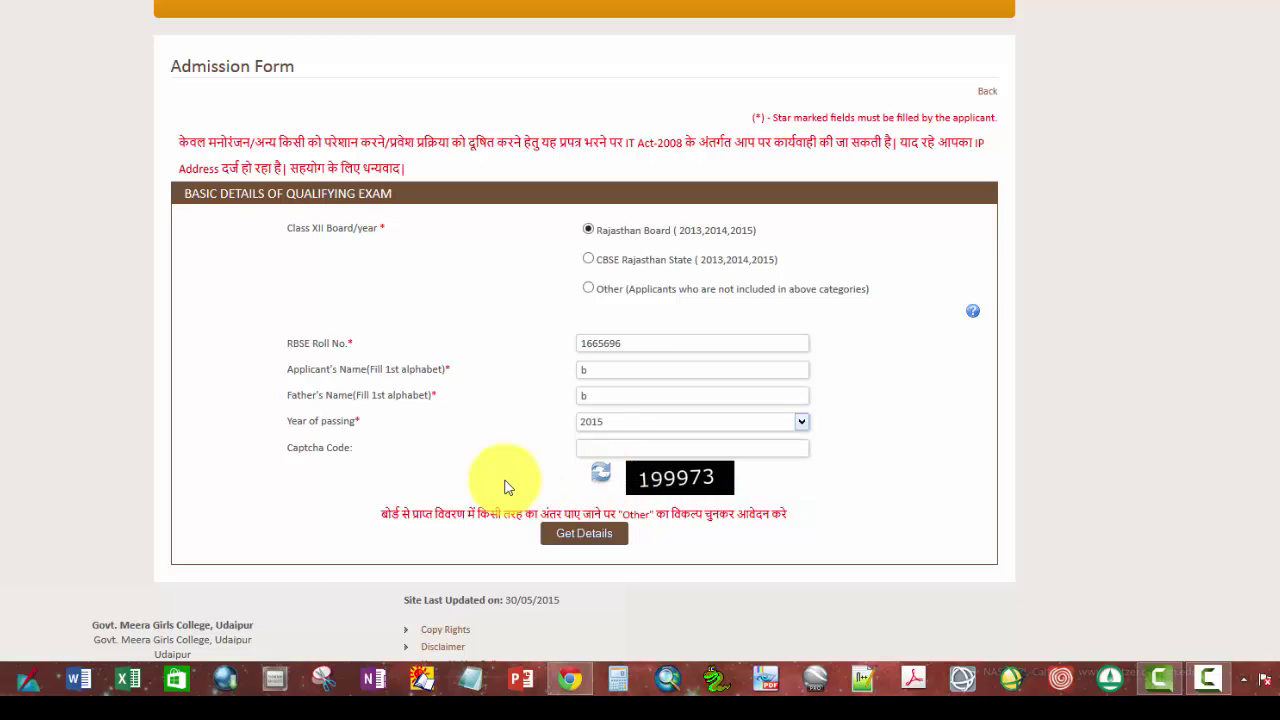
Step: Enter the captcha code and fetch the candidate's RBSE record
left_click(596, 449)
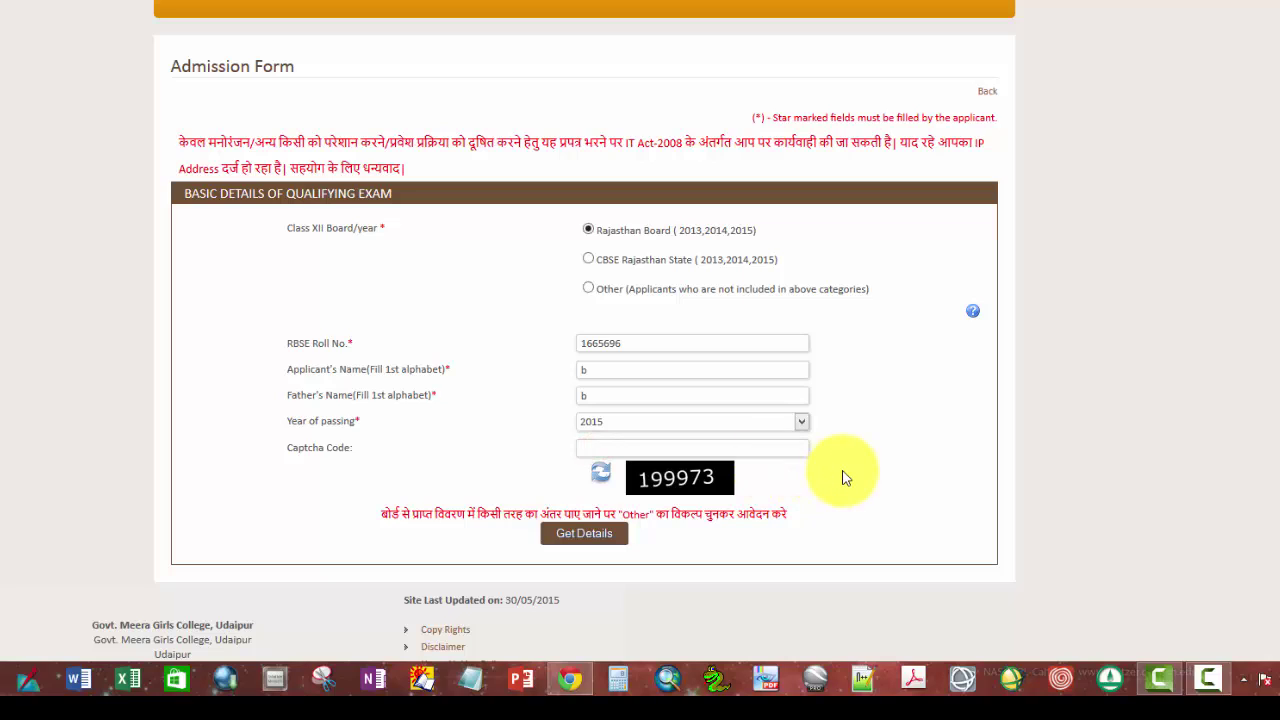
type("199973")
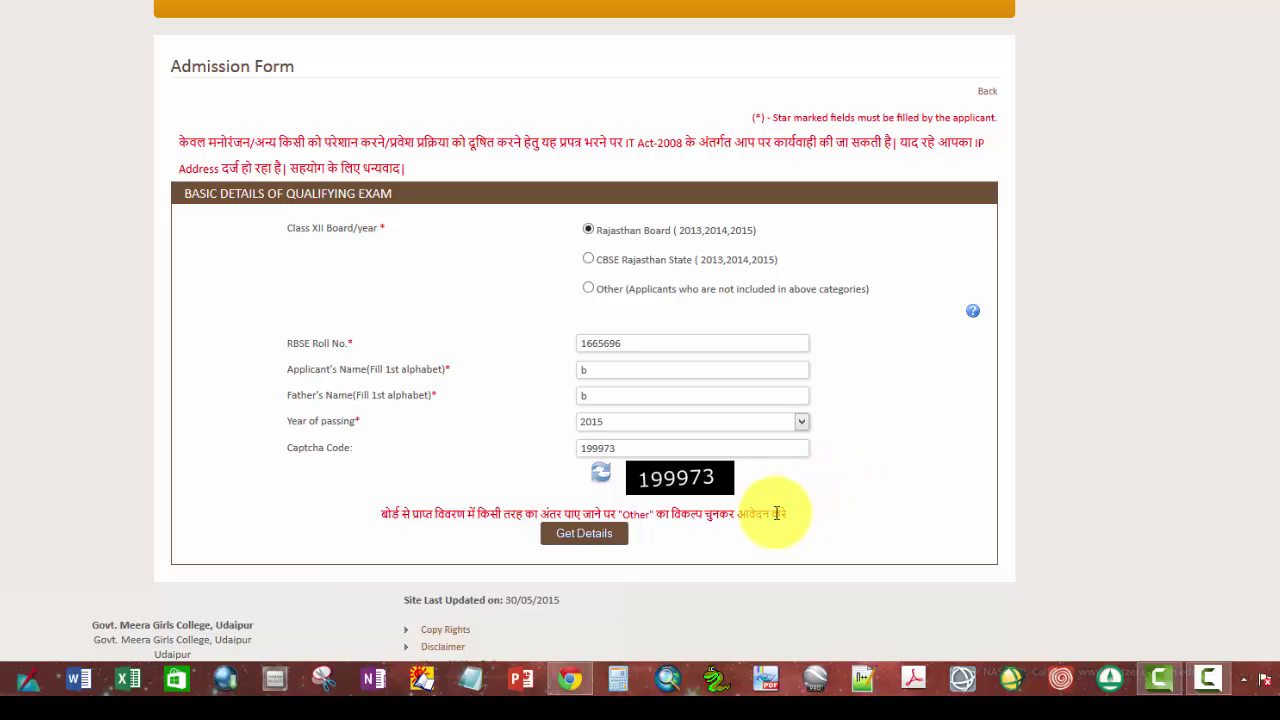
left_click(590, 535)
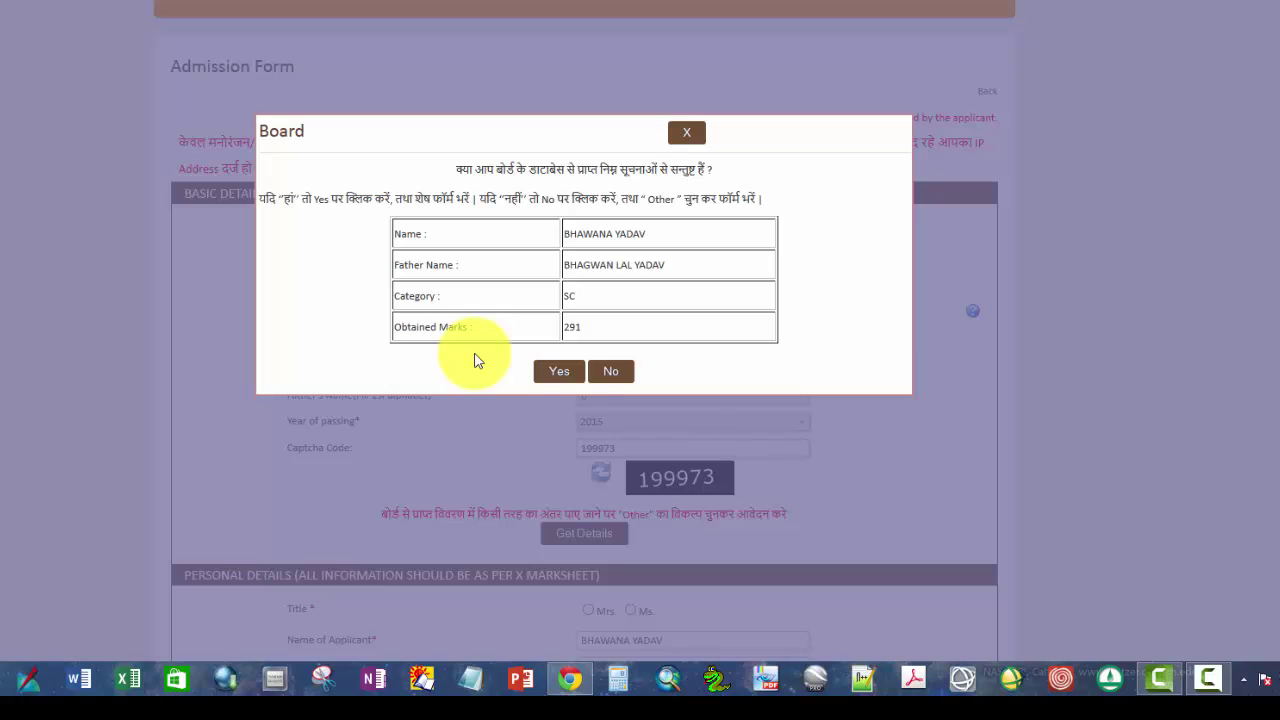
Step: Accept the fetched RBSE record and review the auto-filled Last Qualifying Examination table
left_click(559, 372)
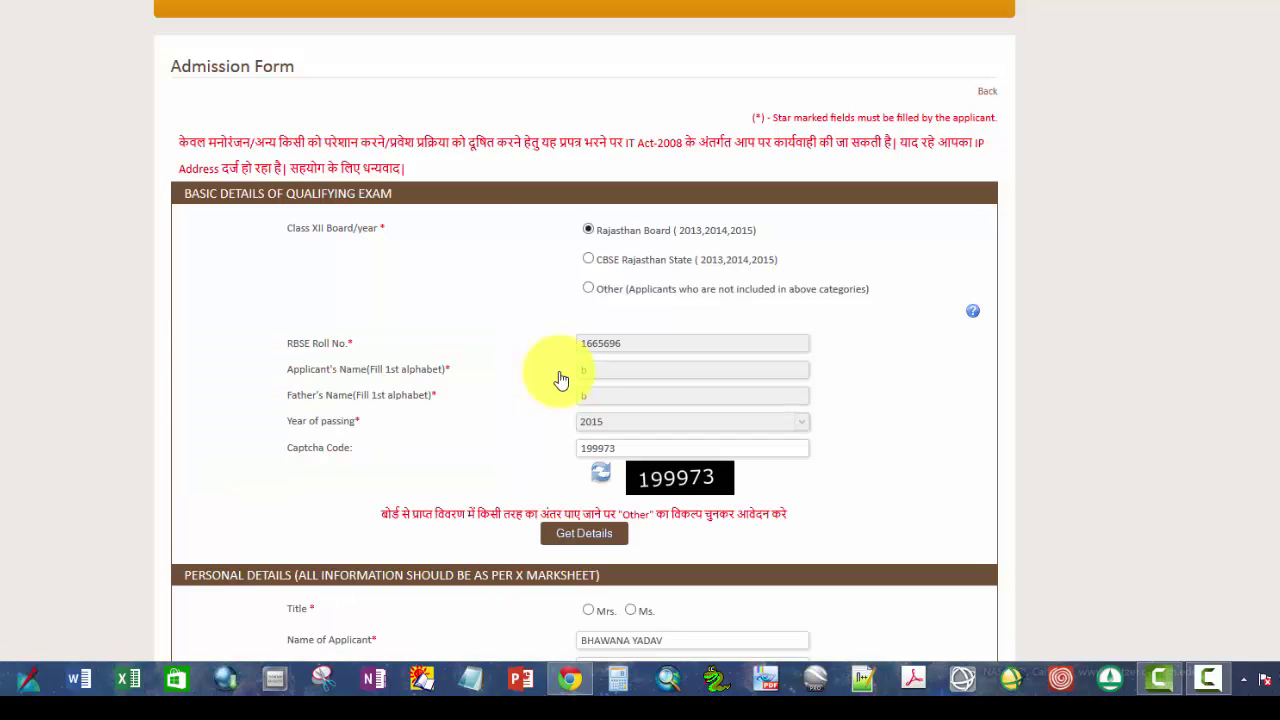
scroll(560, 378, "down", 4)
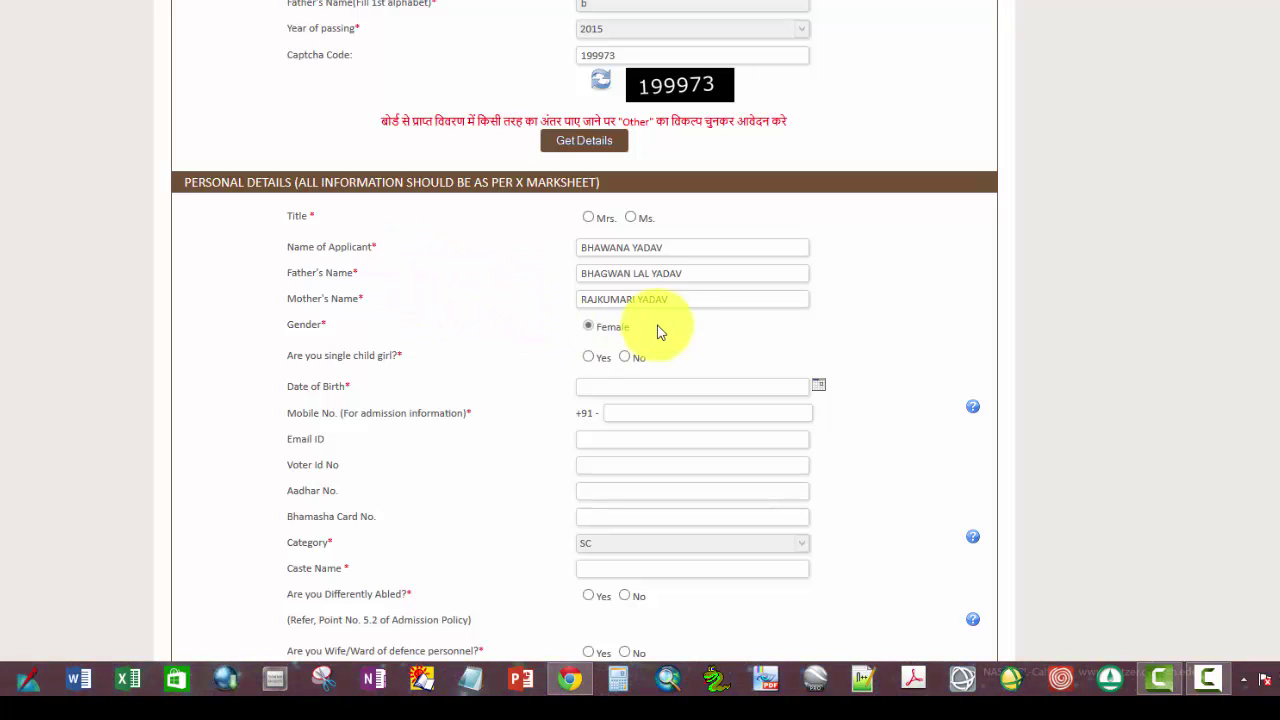
scroll(511, 367, "down", 8)
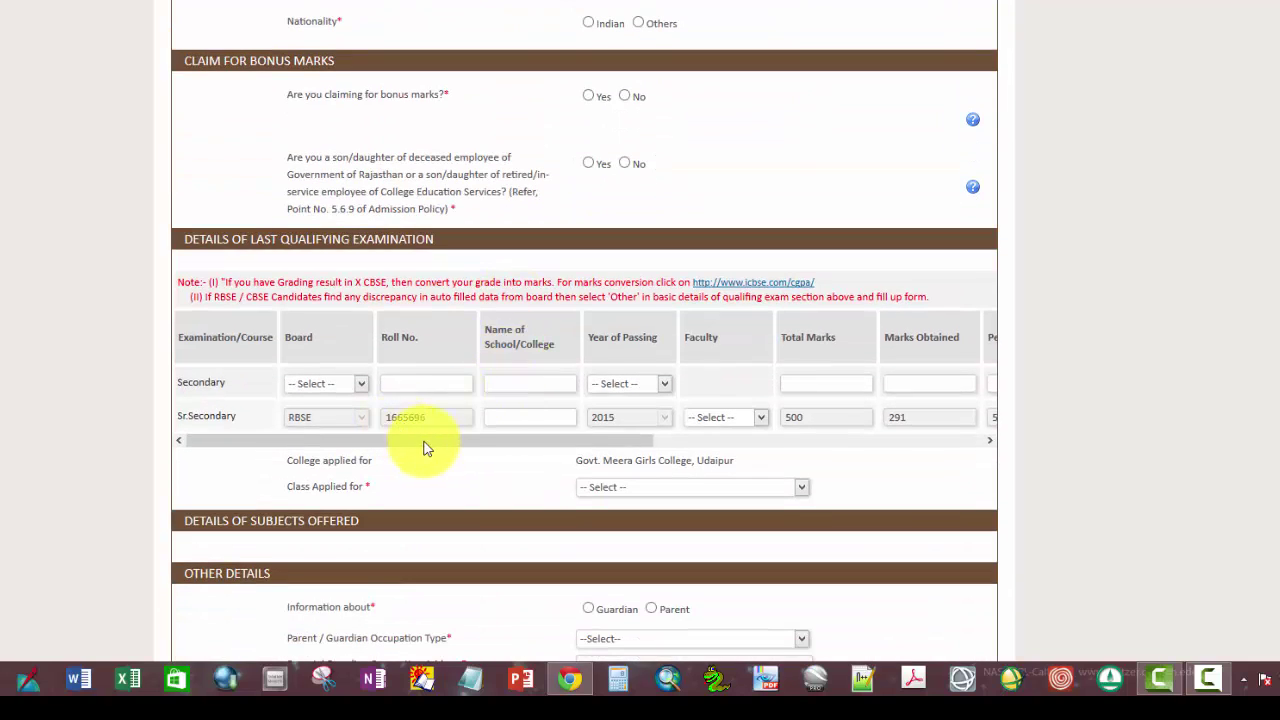
left_click_drag(590, 446, 897, 442)
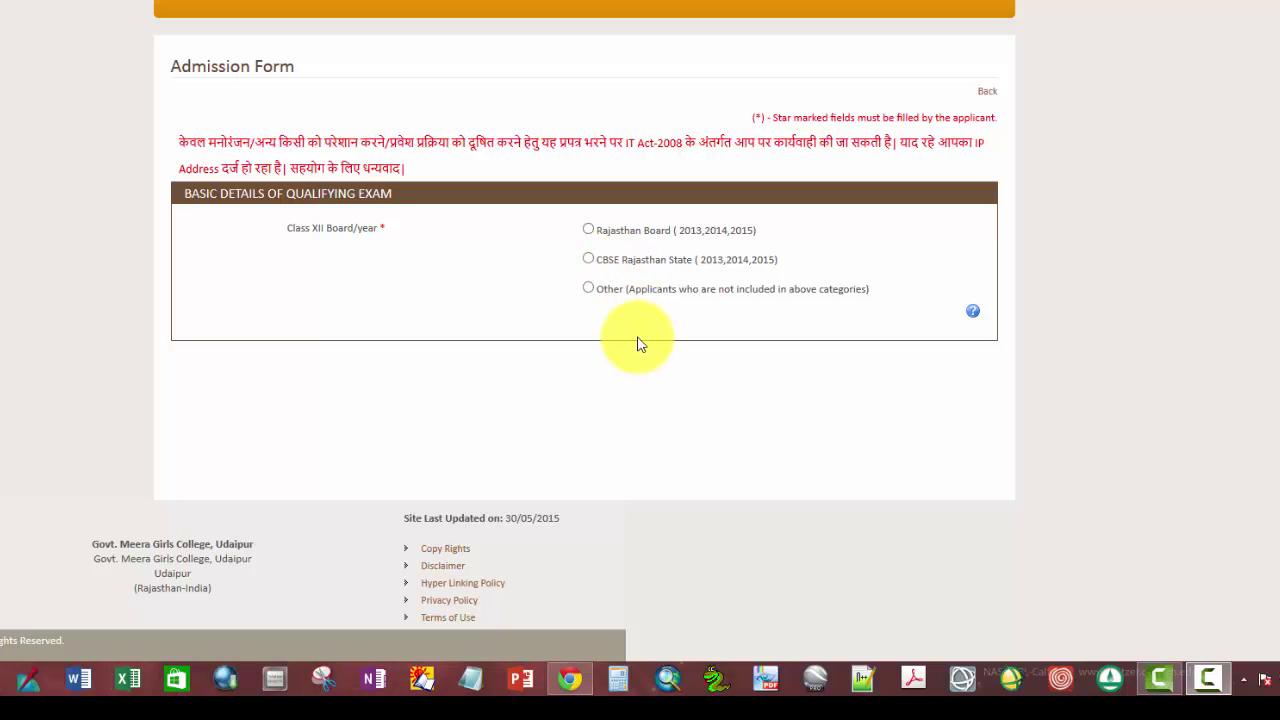
Step: Set the Class XII board to Other, dismiss the prompt, and move down to Personal Details
left_click(588, 288)
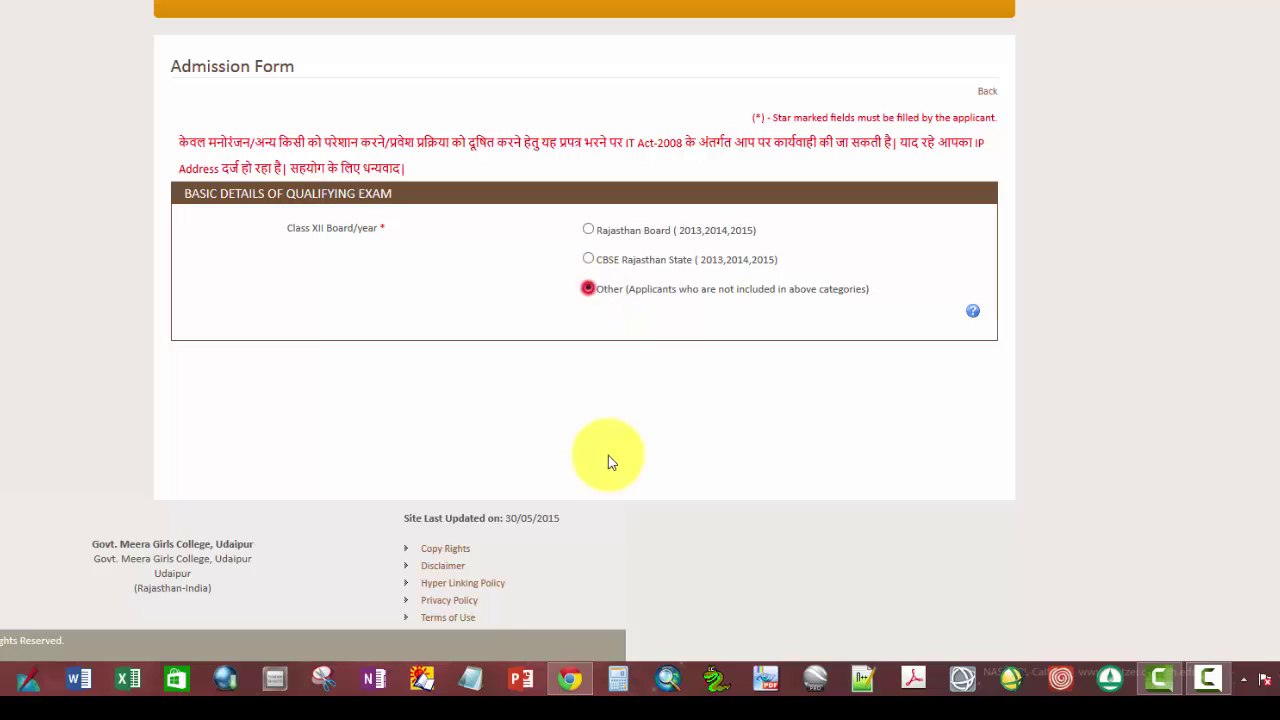
key("Return")
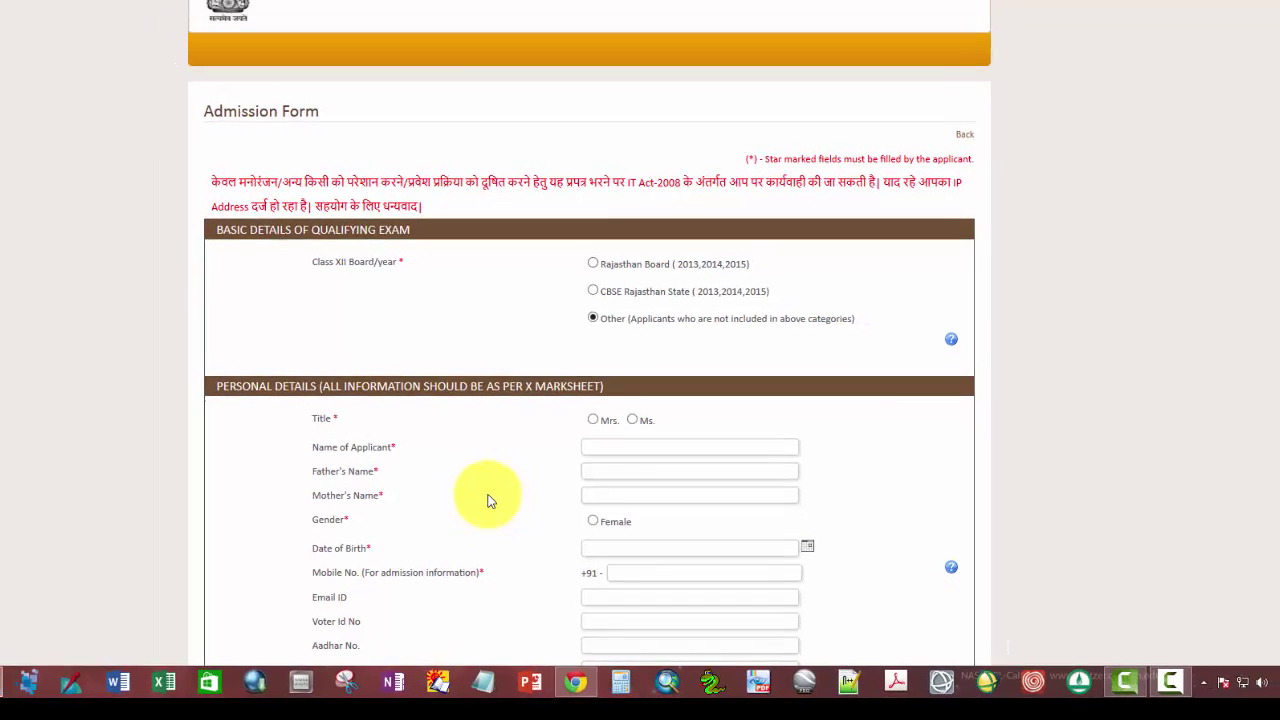
scroll(497, 513, "down", 3)
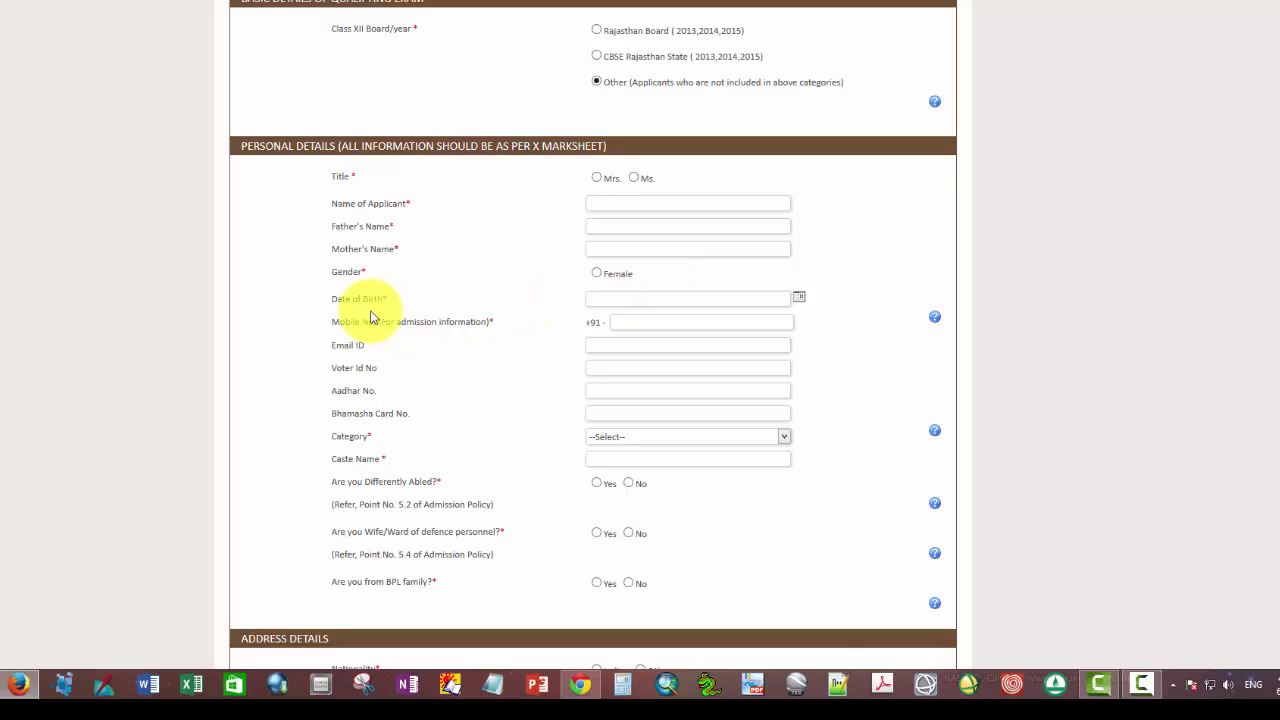
Step: Pick 28 June 1991 in the Date of Birth calendar
left_click(799, 299)
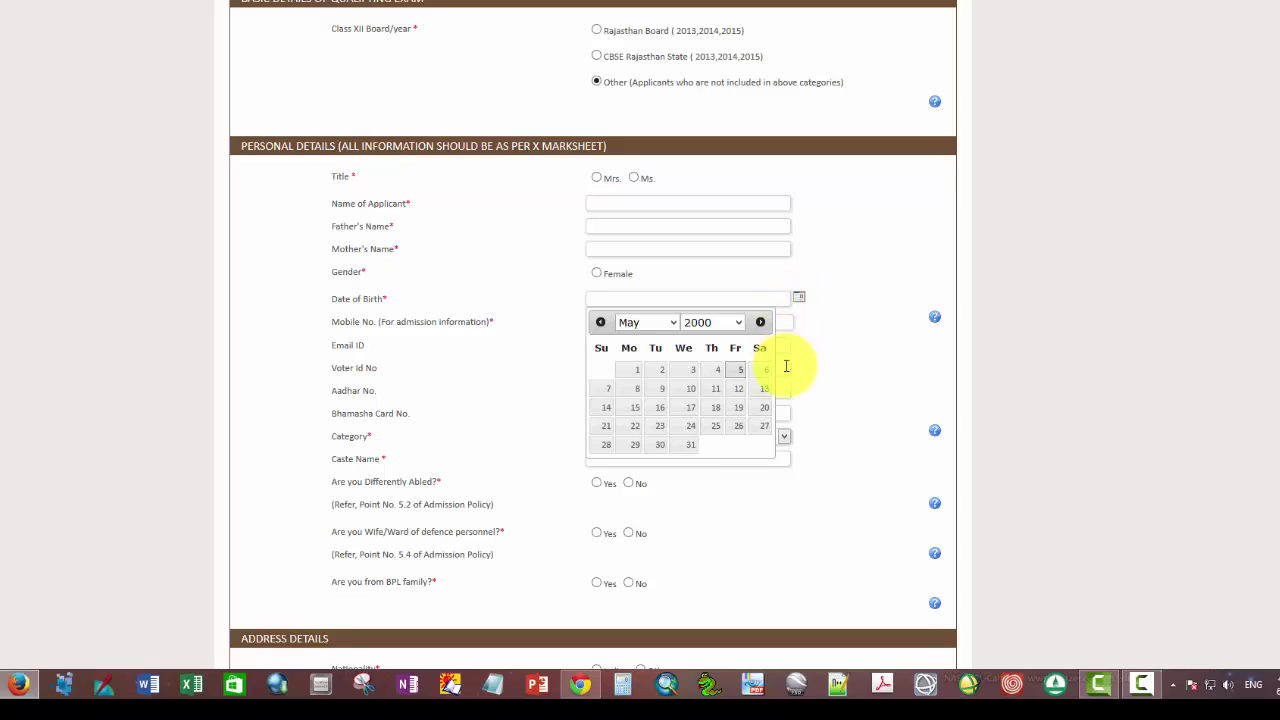
left_click(739, 322)
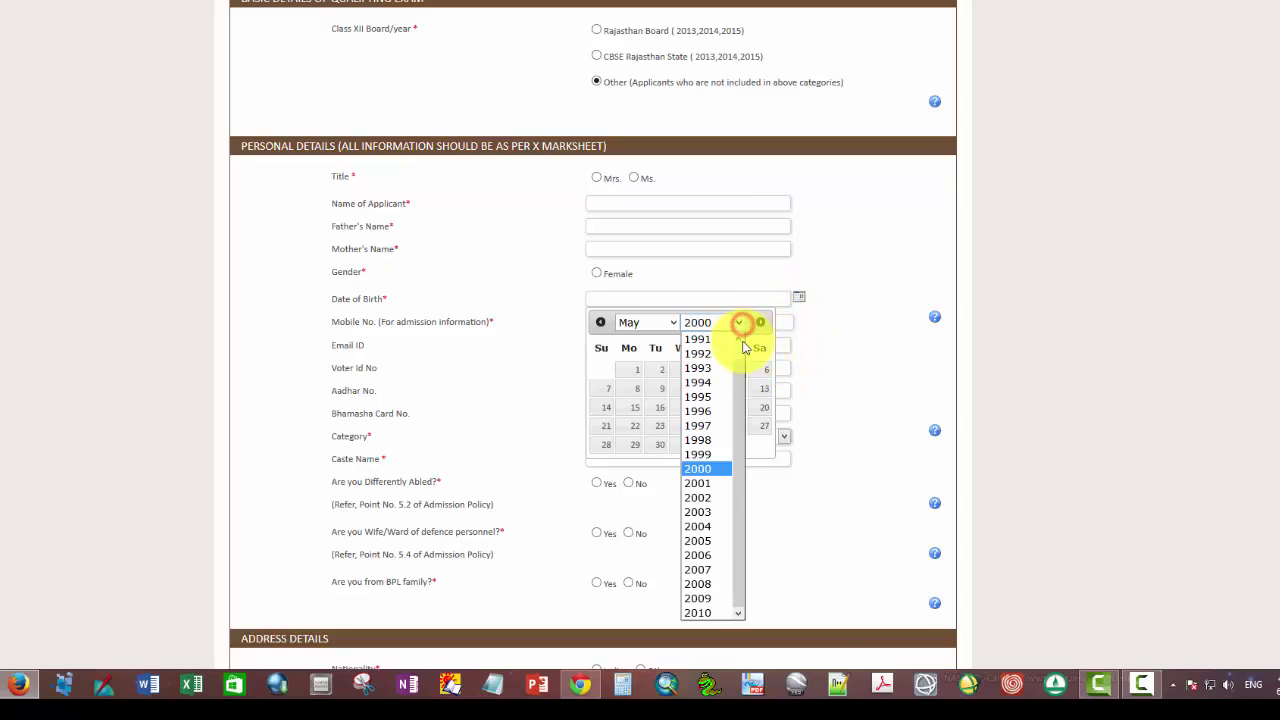
left_click_drag(743, 374, 740, 357)
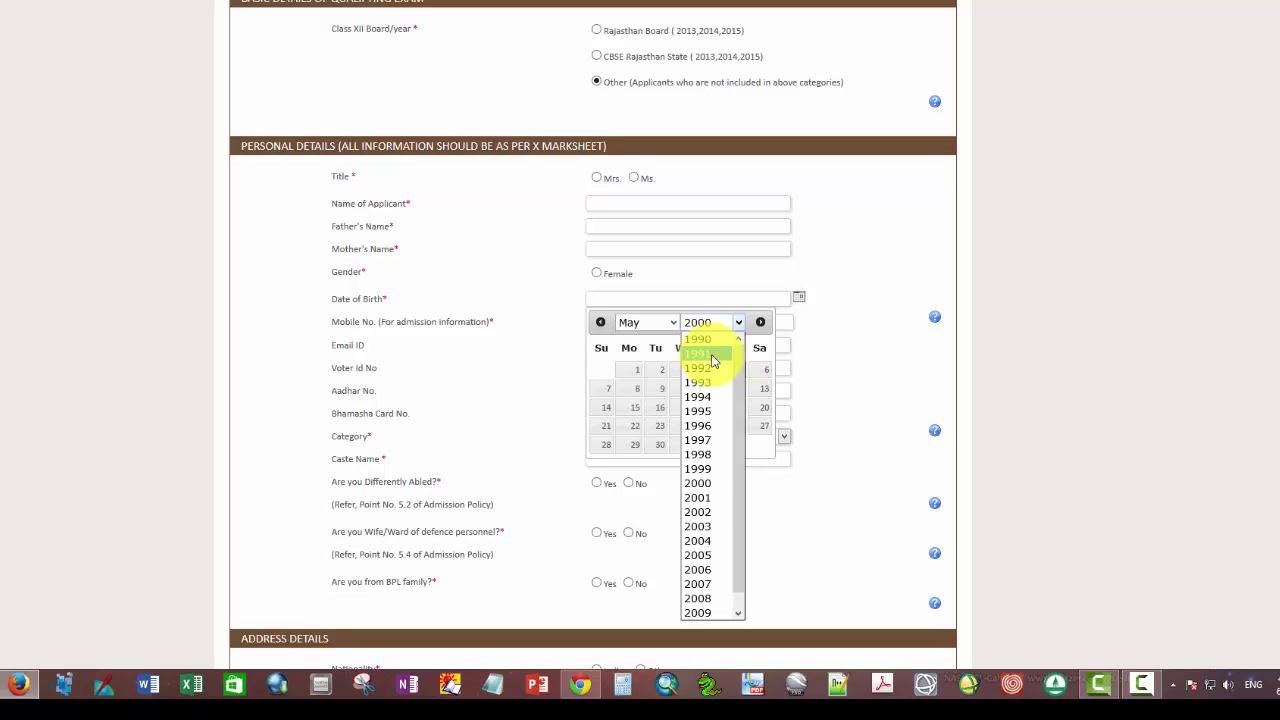
left_click(712, 355)
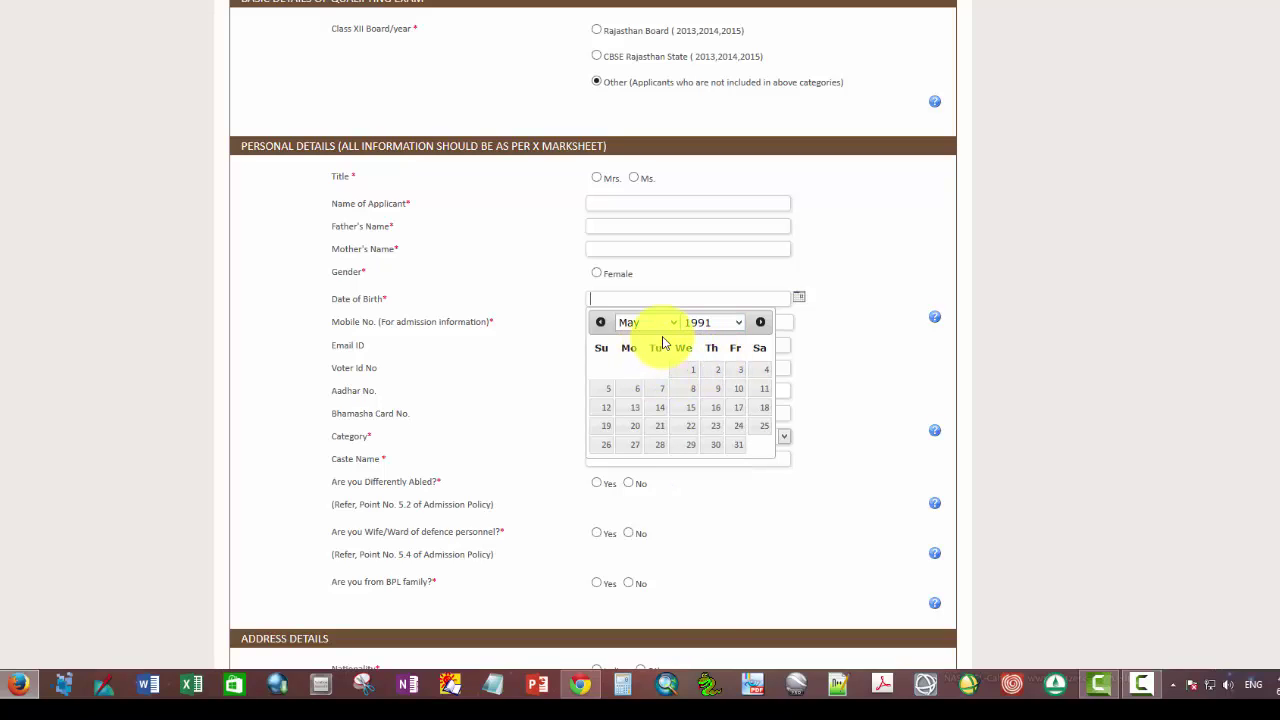
left_click(673, 323)
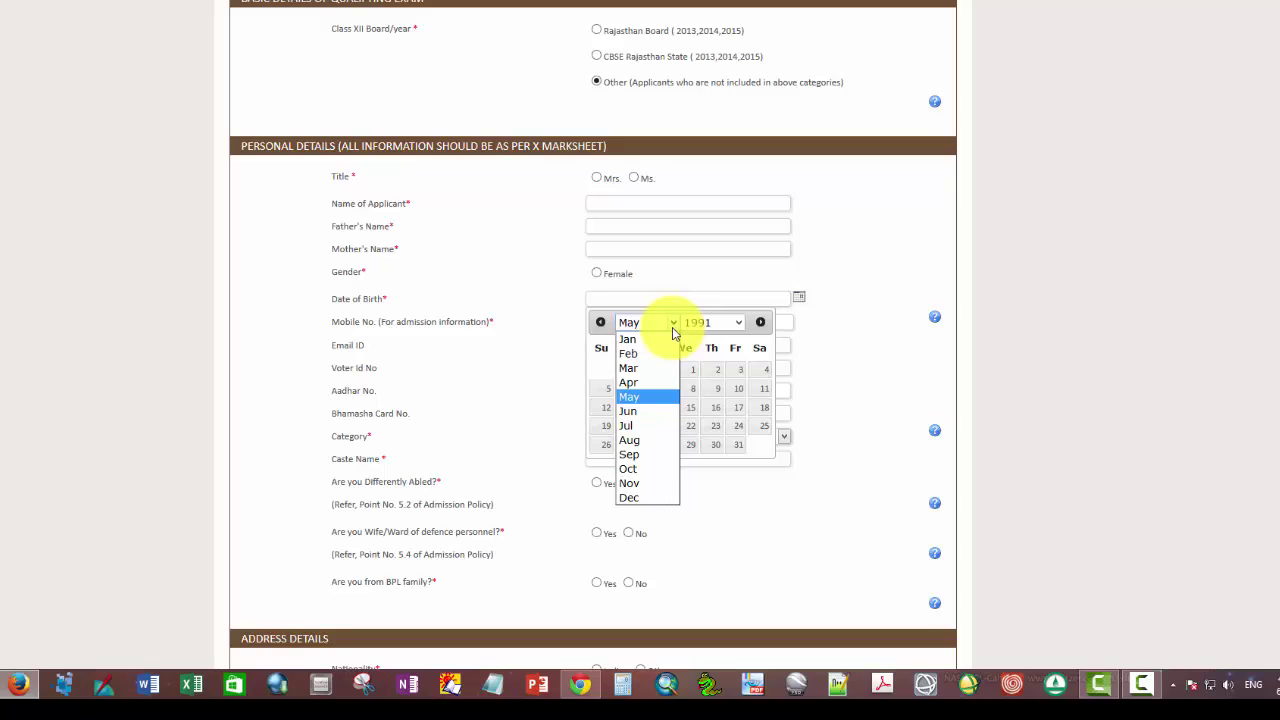
left_click(629, 410)
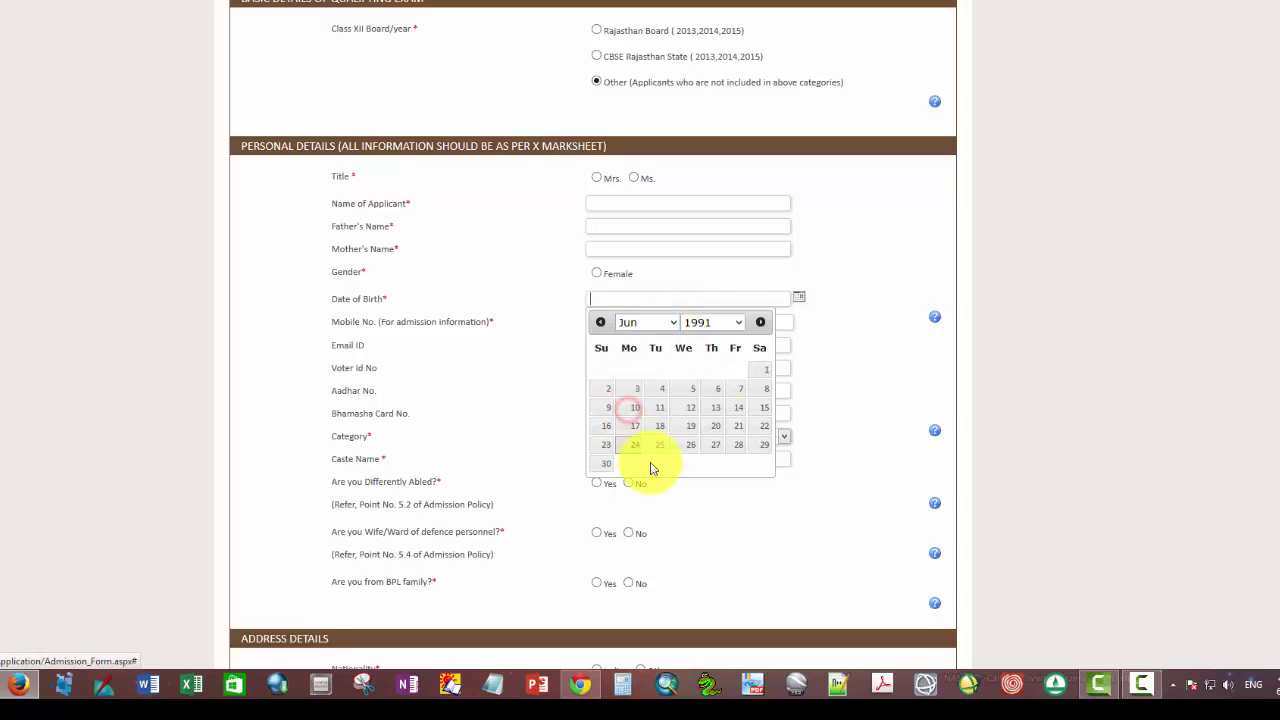
left_click(737, 449)
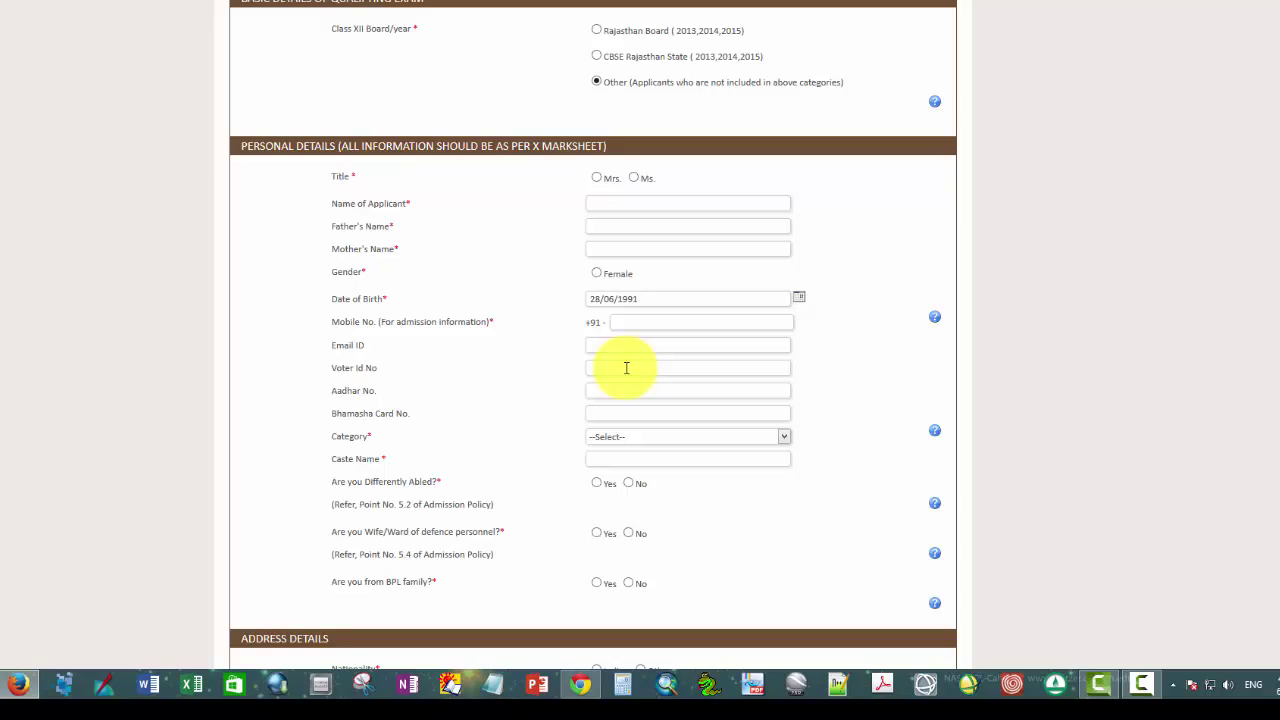
scroll(624, 367, "down", 1)
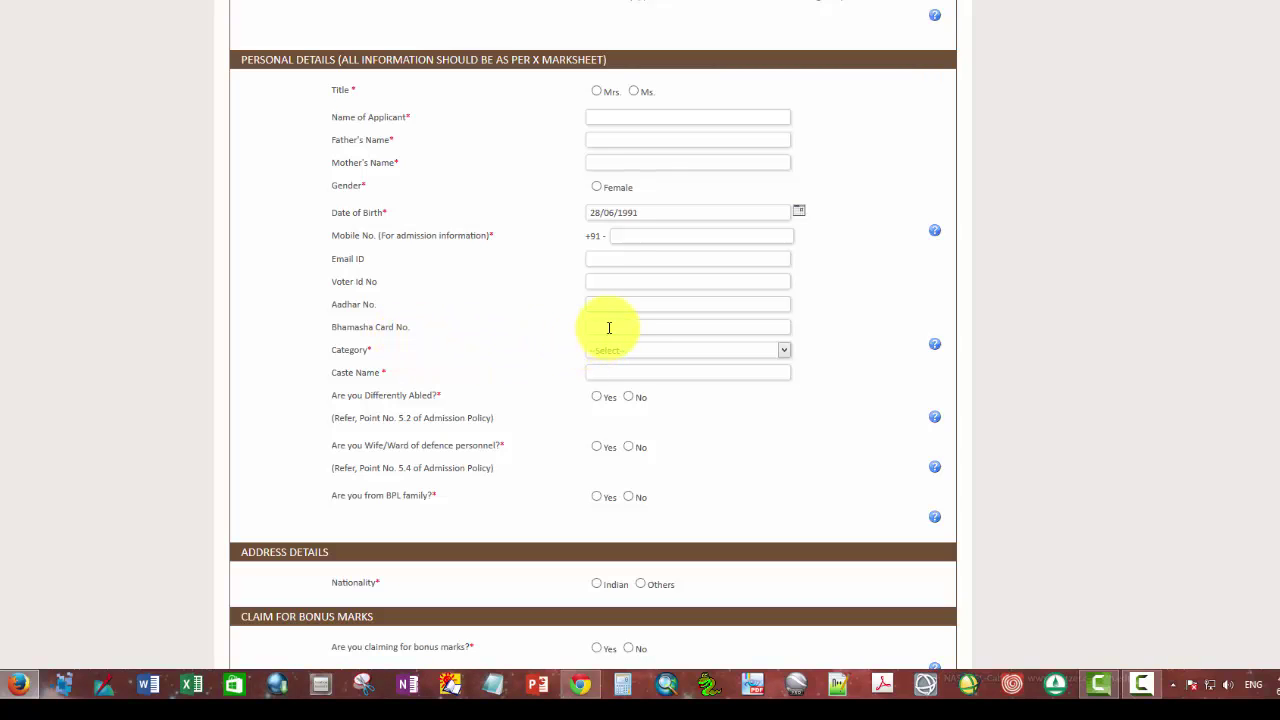
Step: Choose OBC from the Category dropdown on the Admission Form
left_click(784, 351)
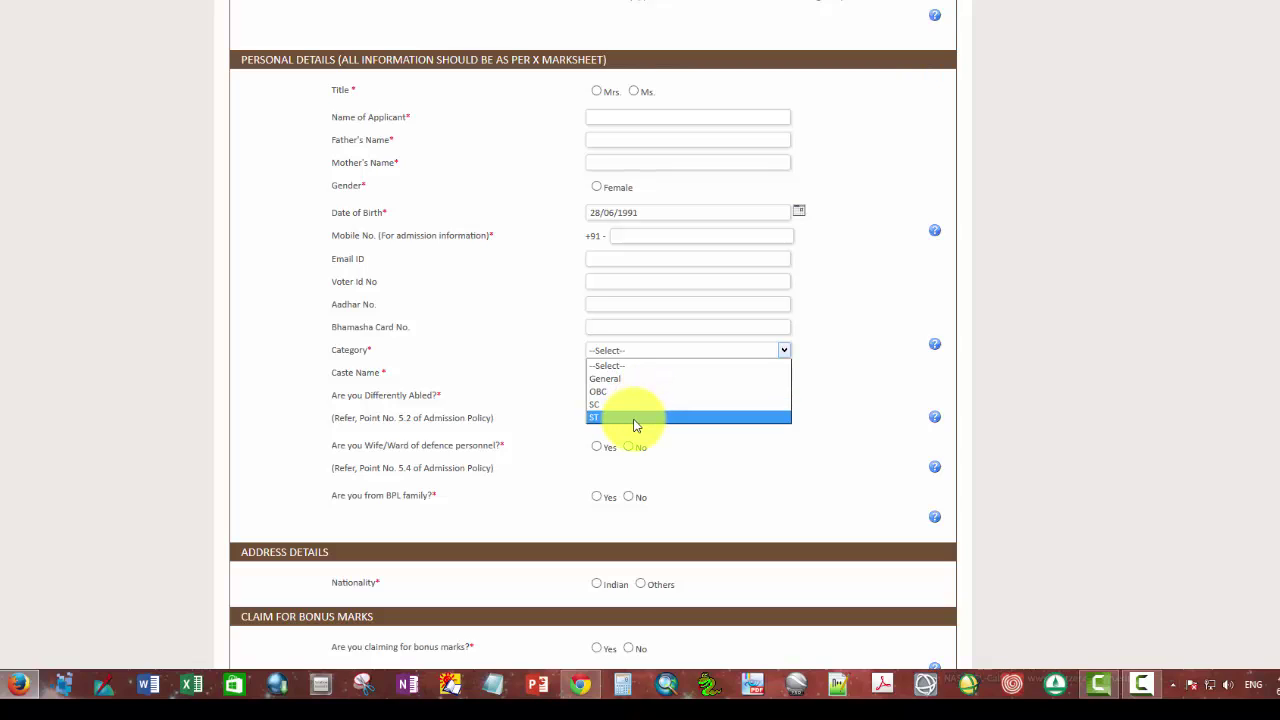
left_click(612, 391)
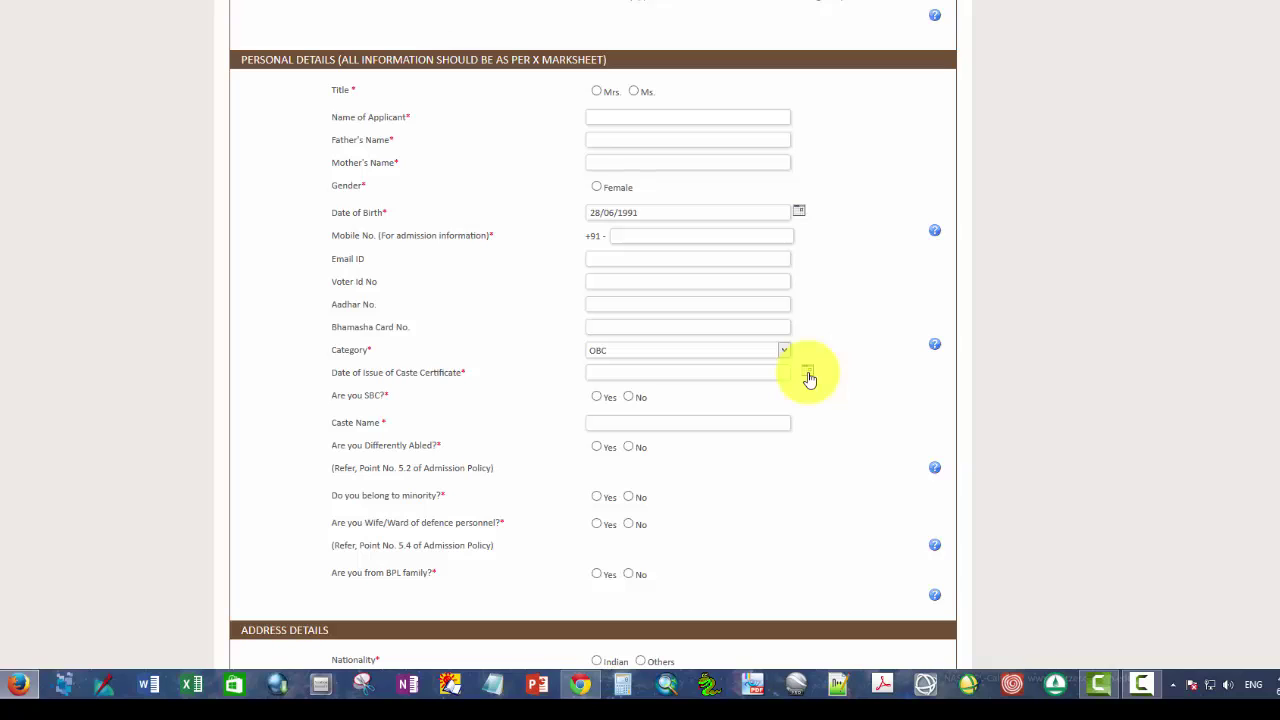
Step: Pick 11 February 2015 in the calendar as the caste certificate issue date
left_click(809, 377)
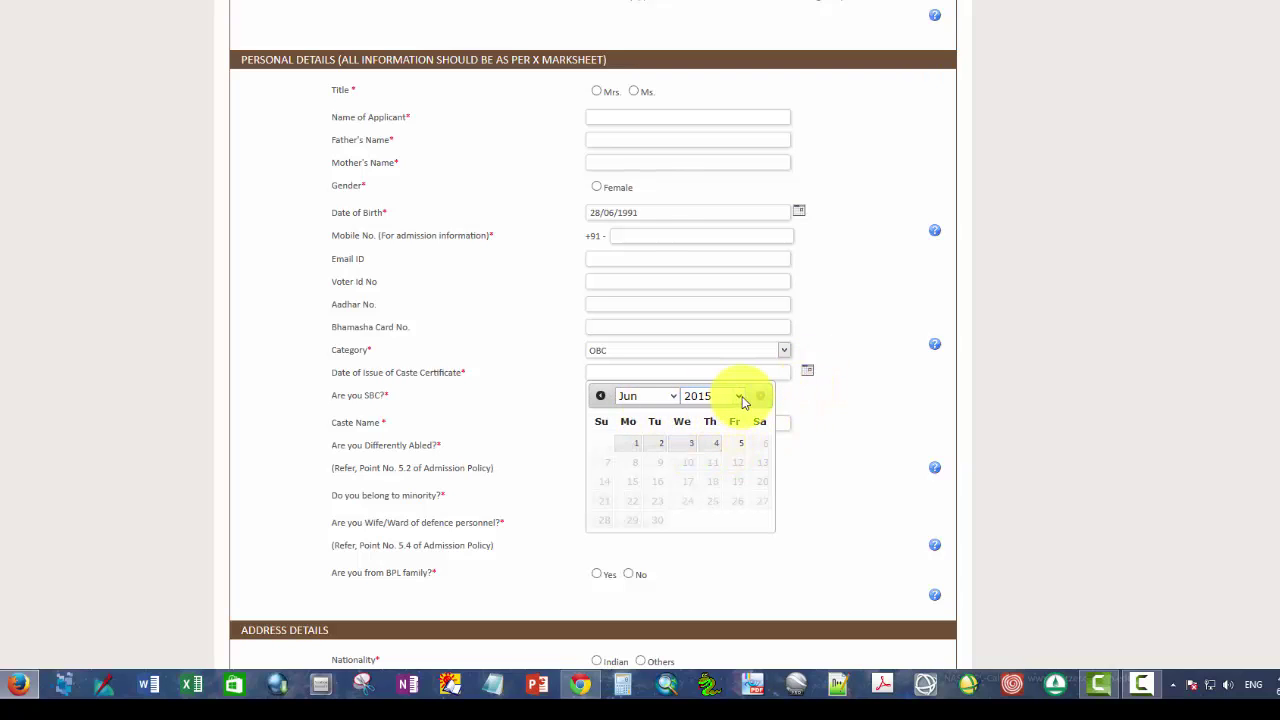
left_click(674, 398)
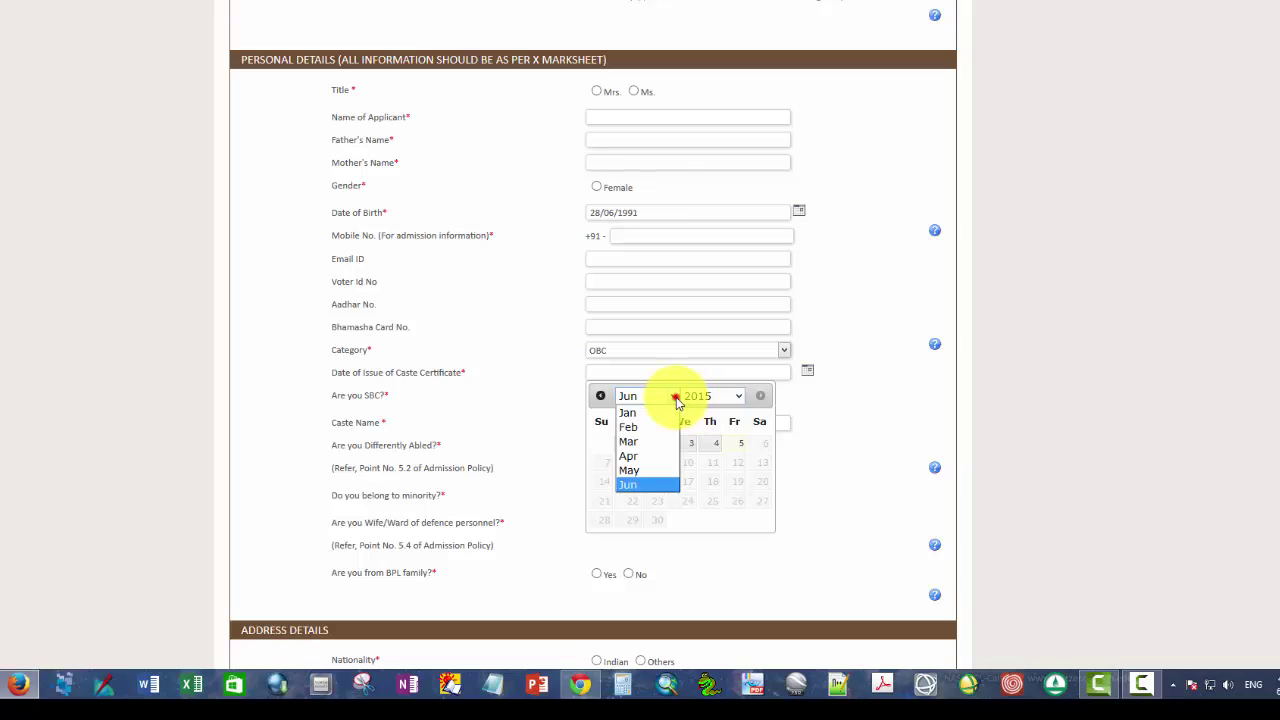
left_click(632, 427)
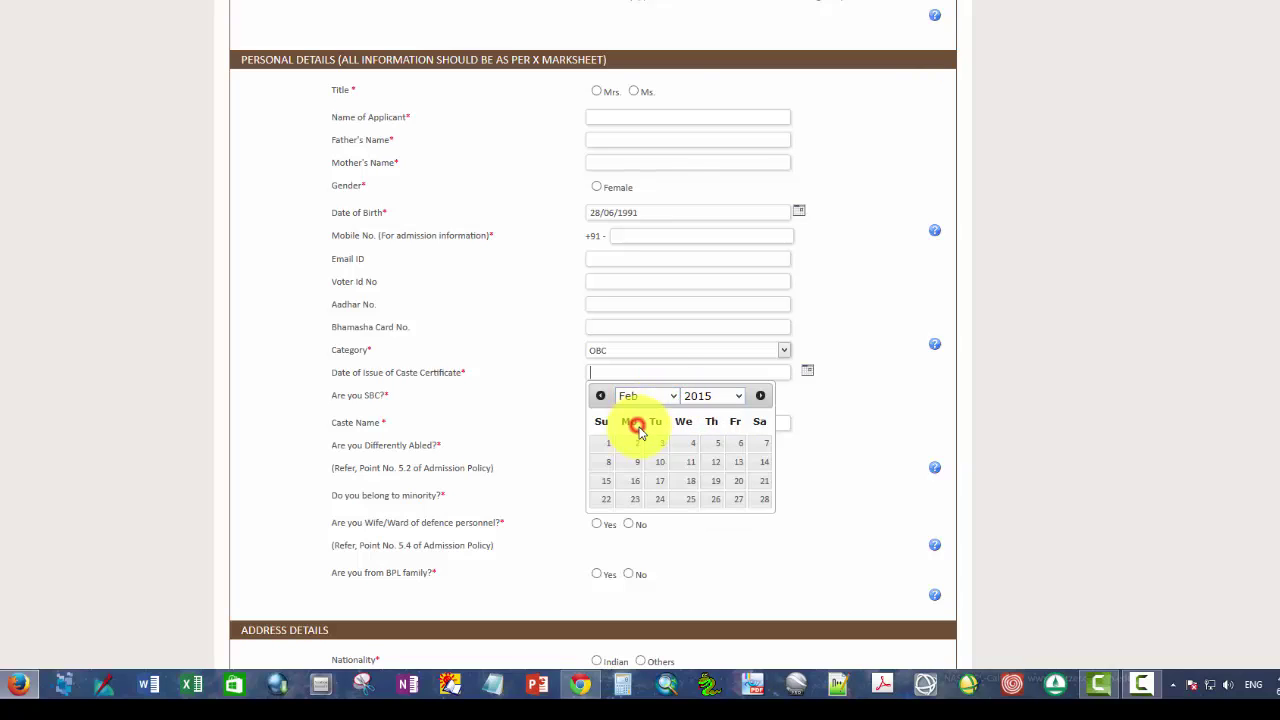
left_click(689, 464)
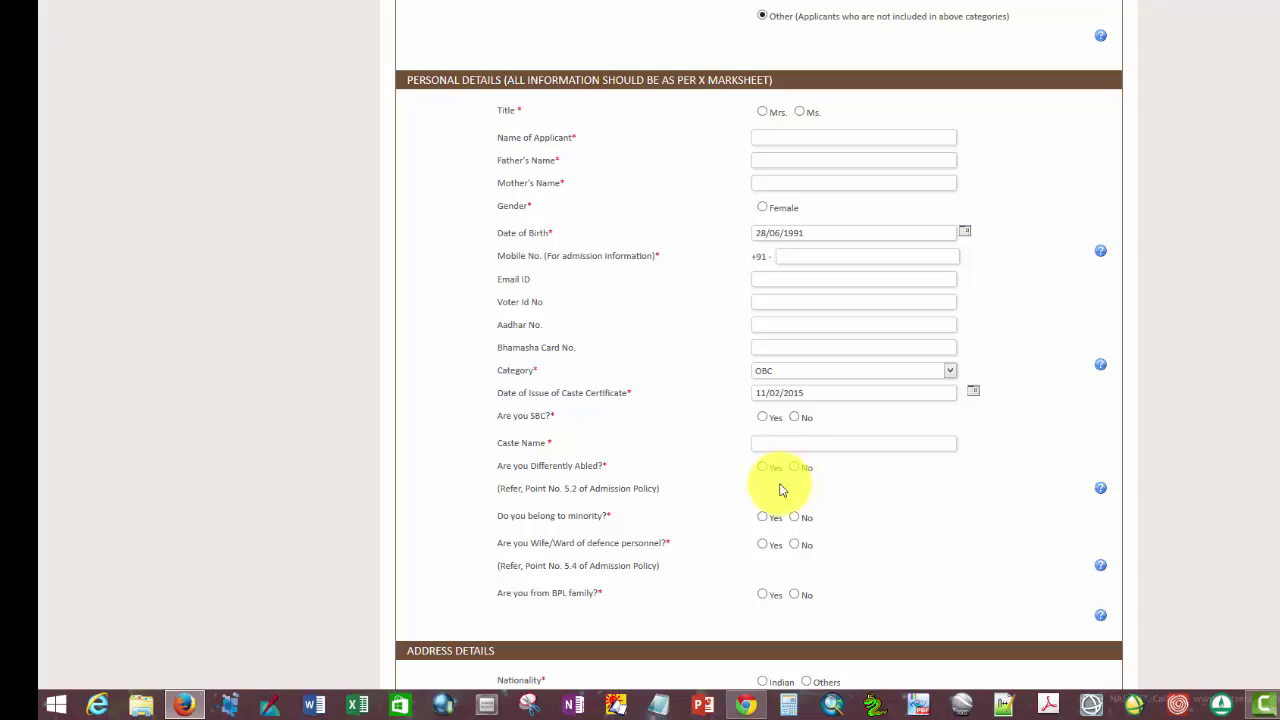
scroll(726, 523, "down", 1)
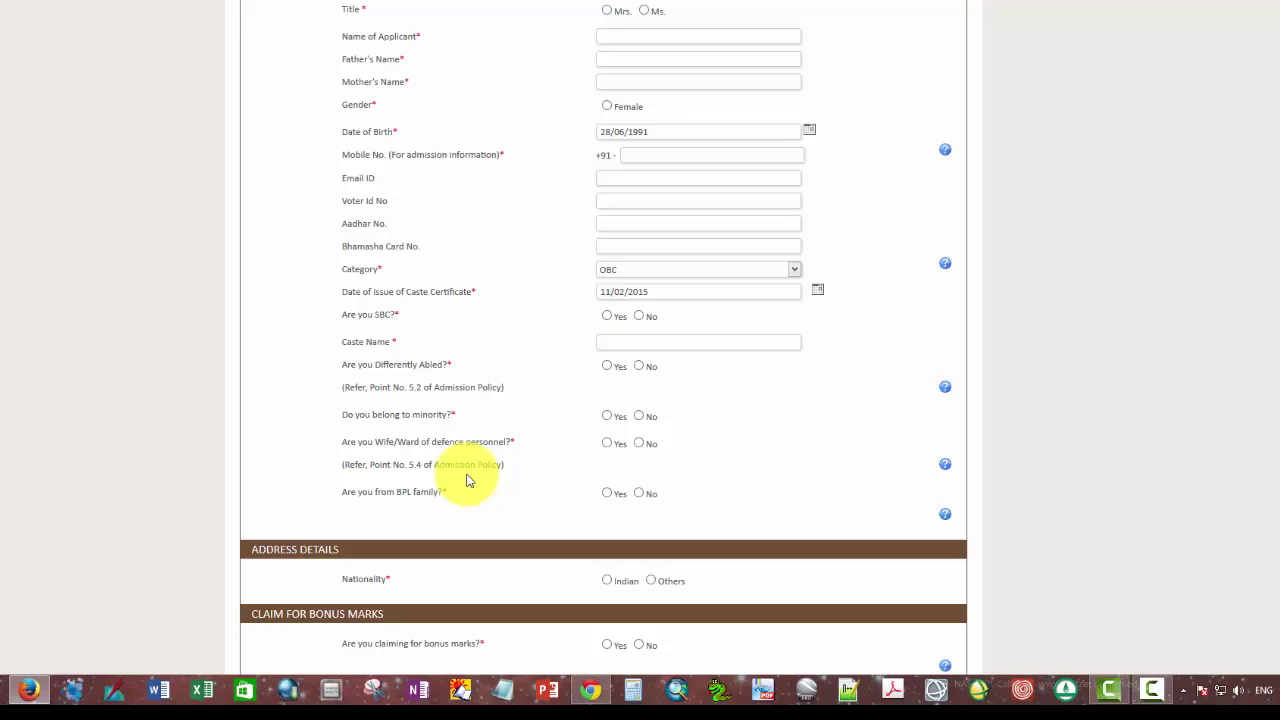
scroll(460, 470, "down", 3)
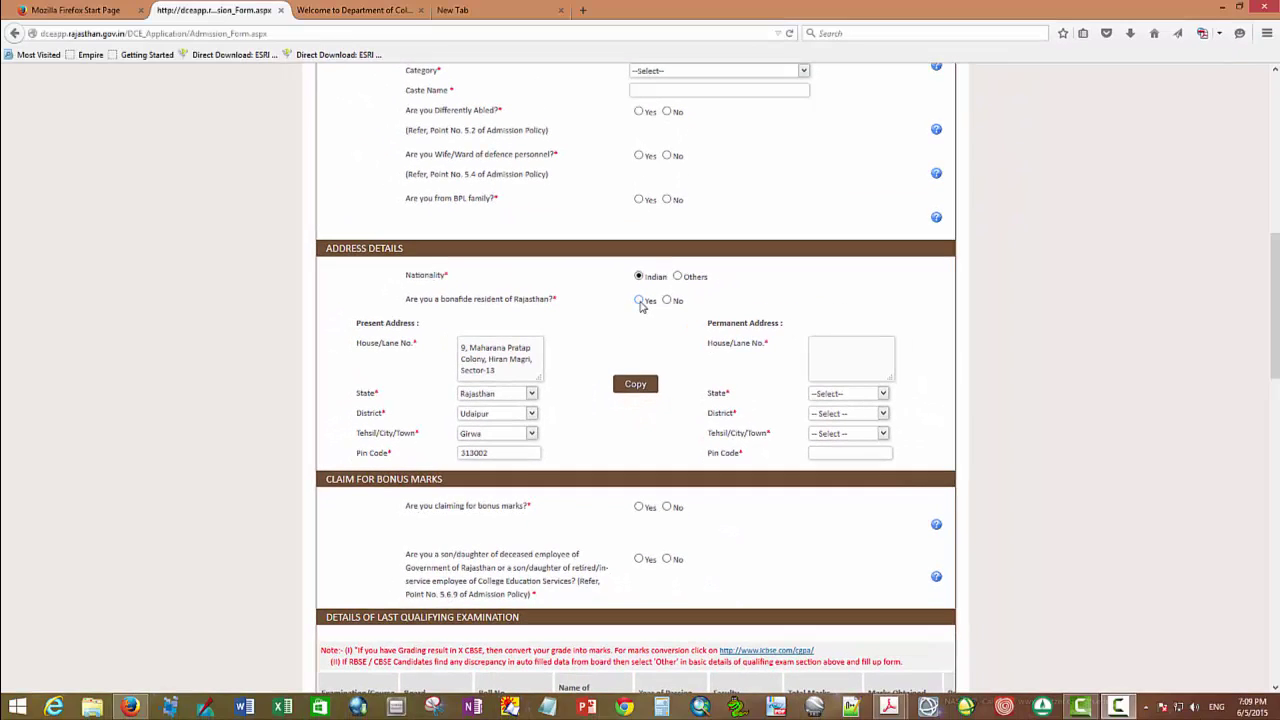
Step: Answer Yes to bonafide Rajasthan resident and keep Rajasthan as the present-address state
left_click(640, 301)
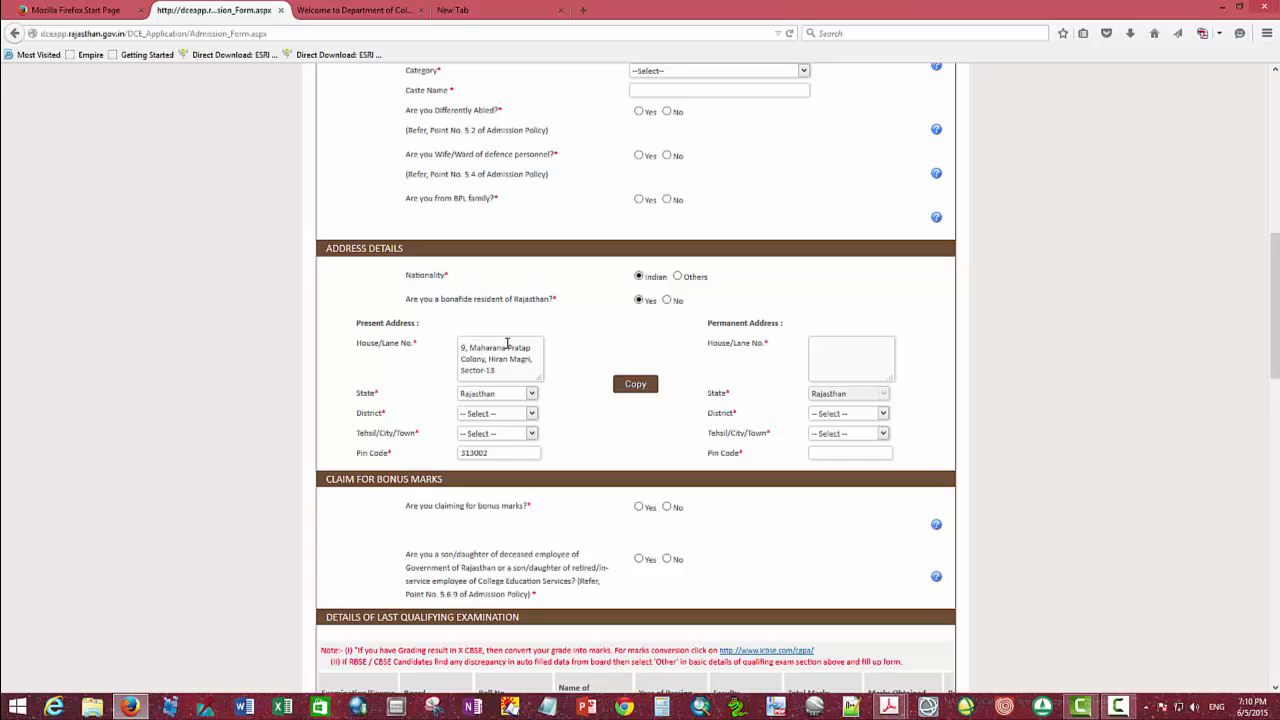
left_click(532, 396)
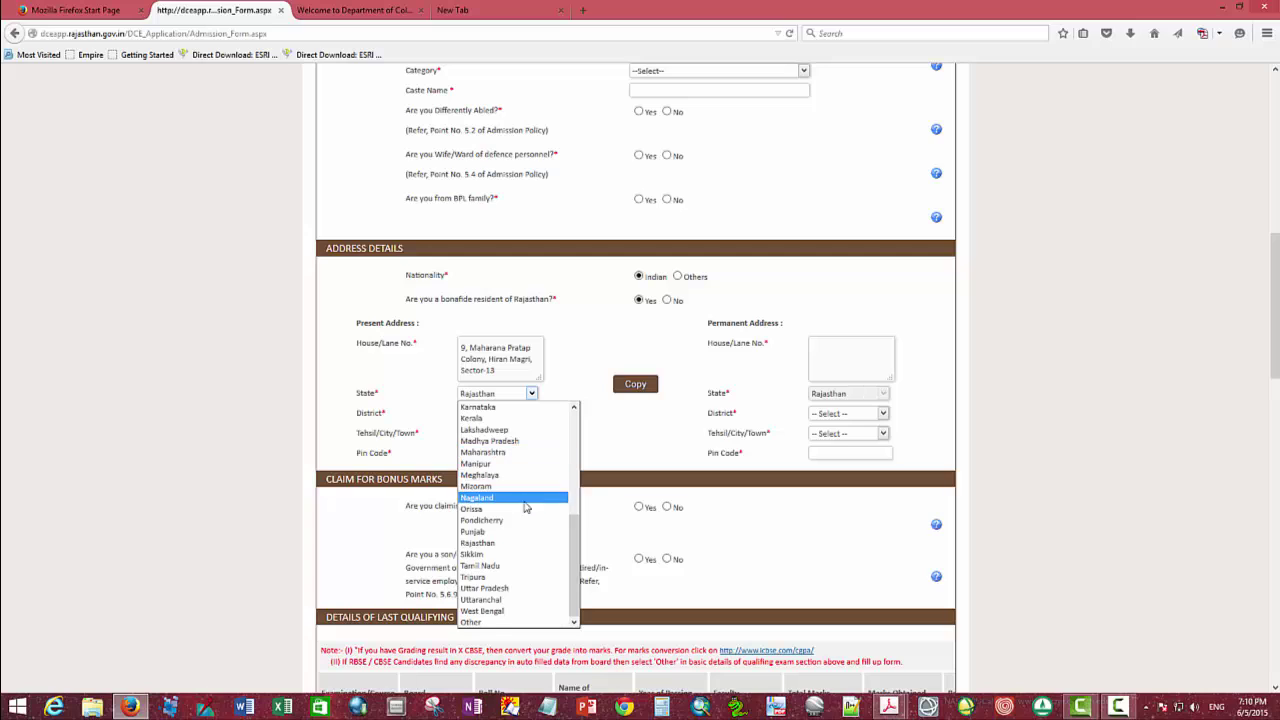
left_click(509, 543)
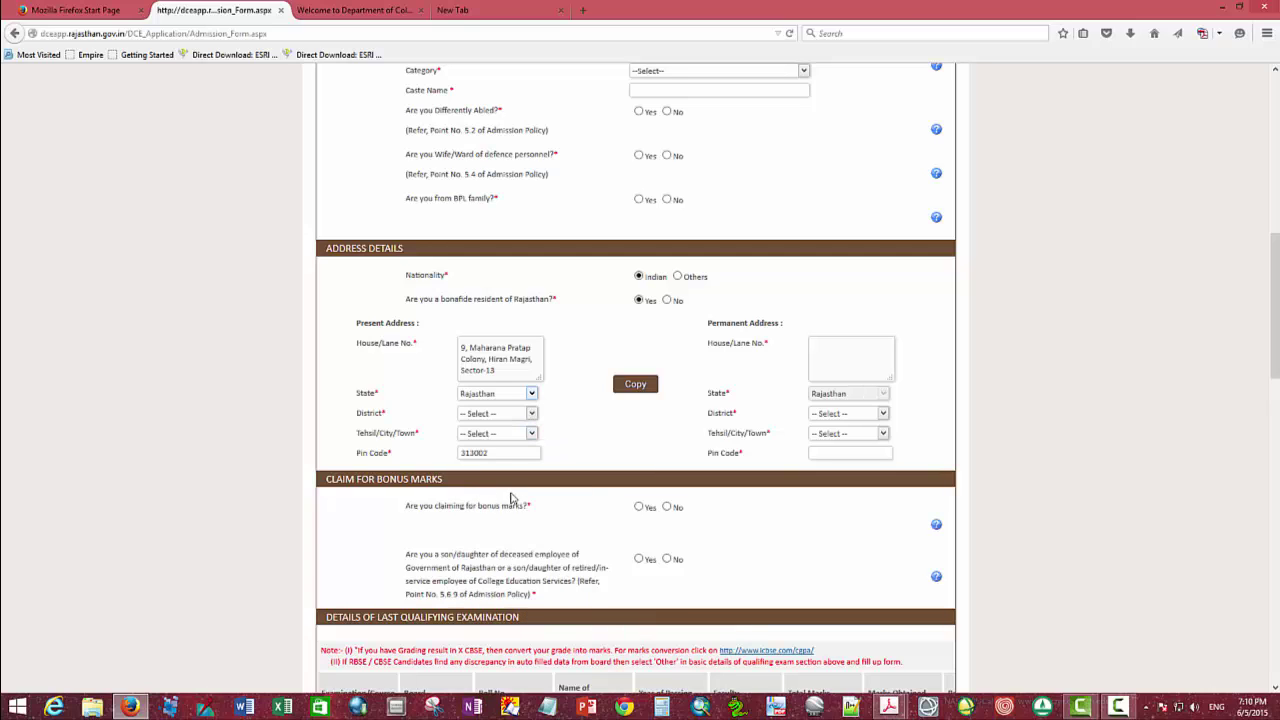
Step: Set the present address to Udaipur district, Girwa tehsil, and copy it to the permanent address
left_click(532, 413)
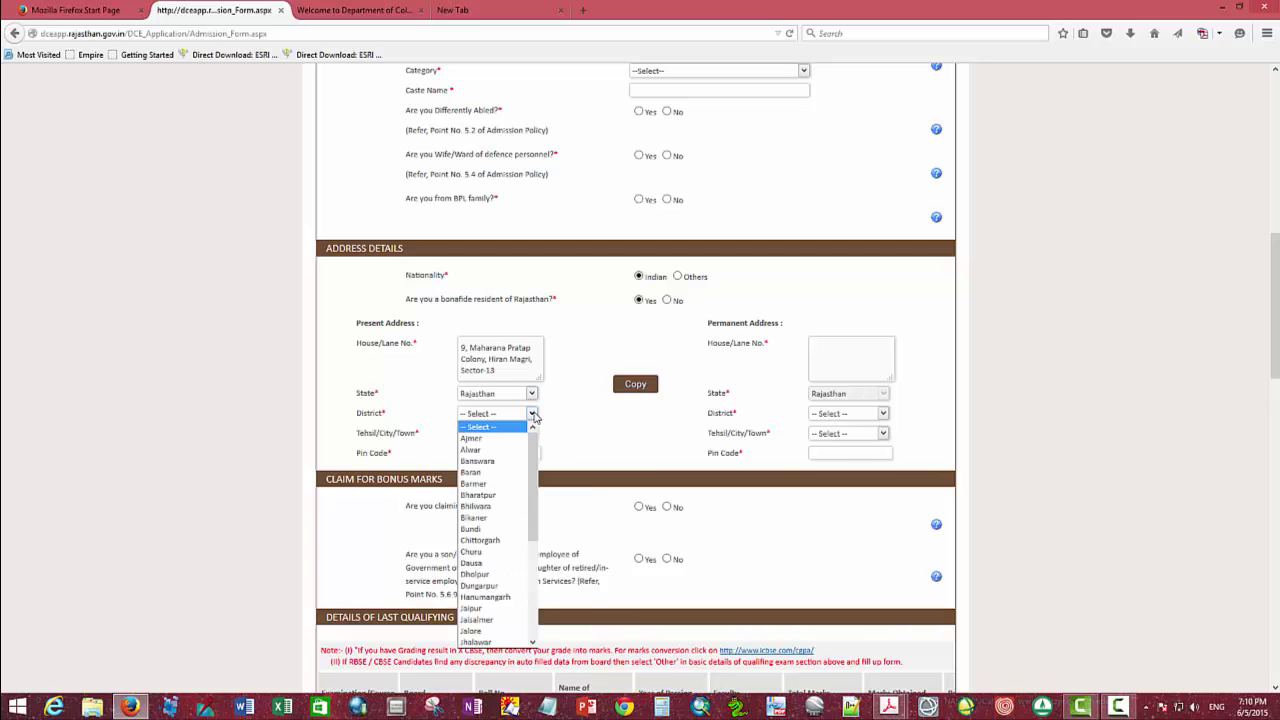
left_click_drag(532, 484, 532, 582)
left_click(515, 633)
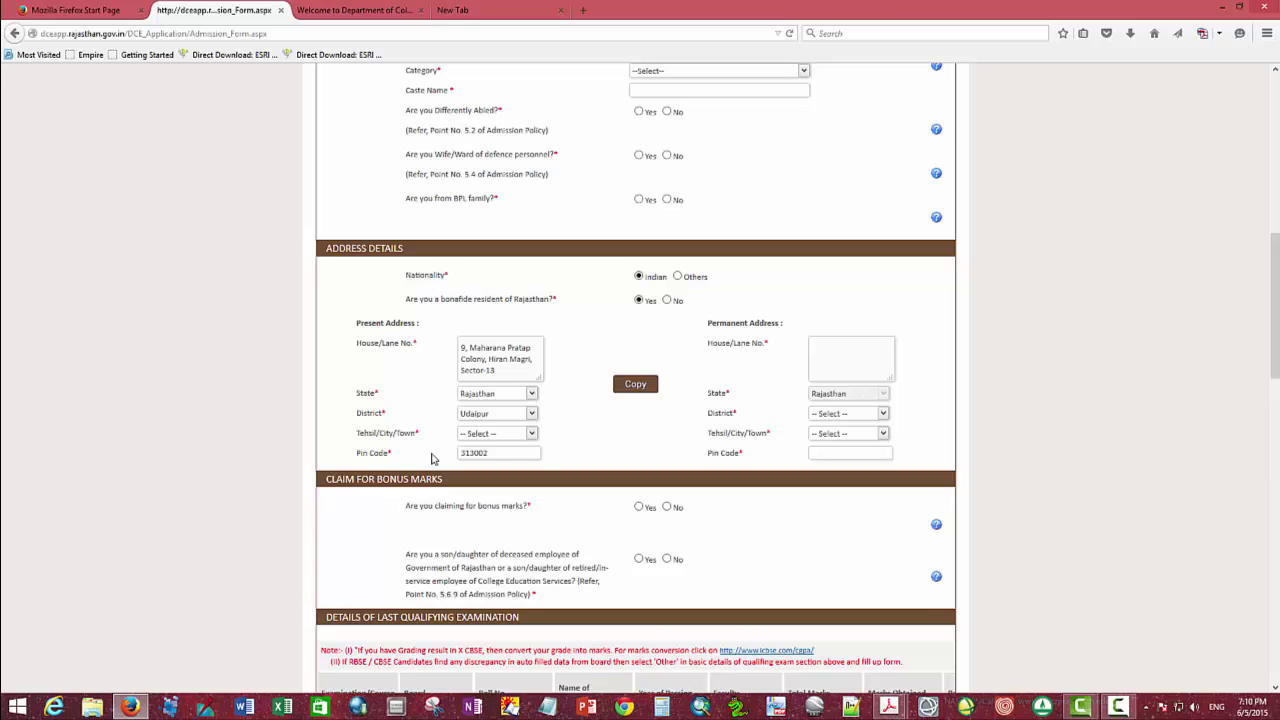
left_click(531, 434)
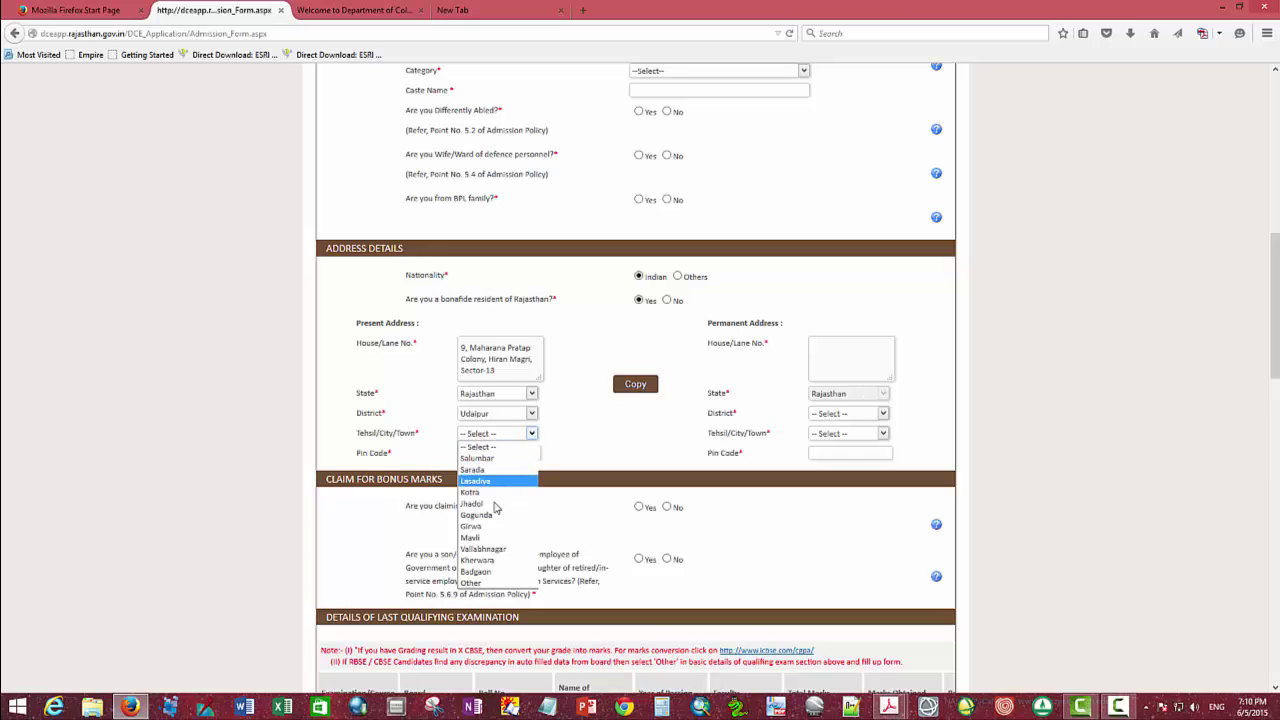
left_click(472, 526)
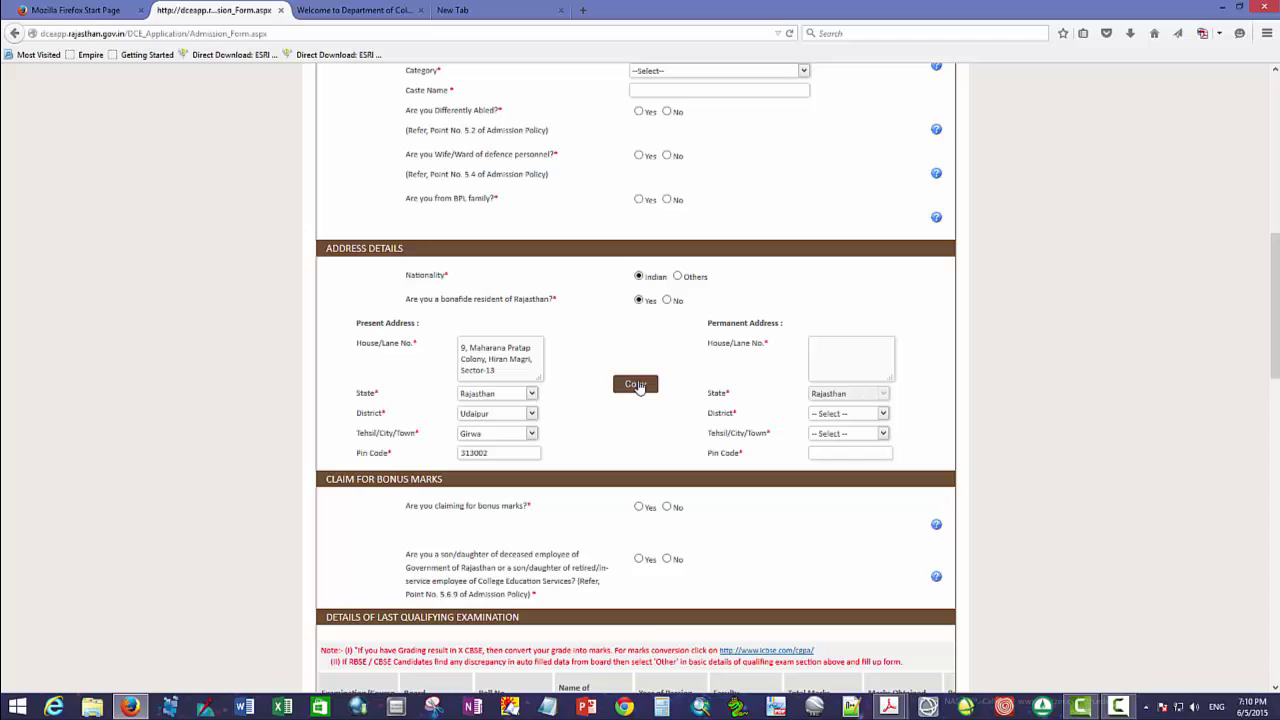
left_click(636, 386)
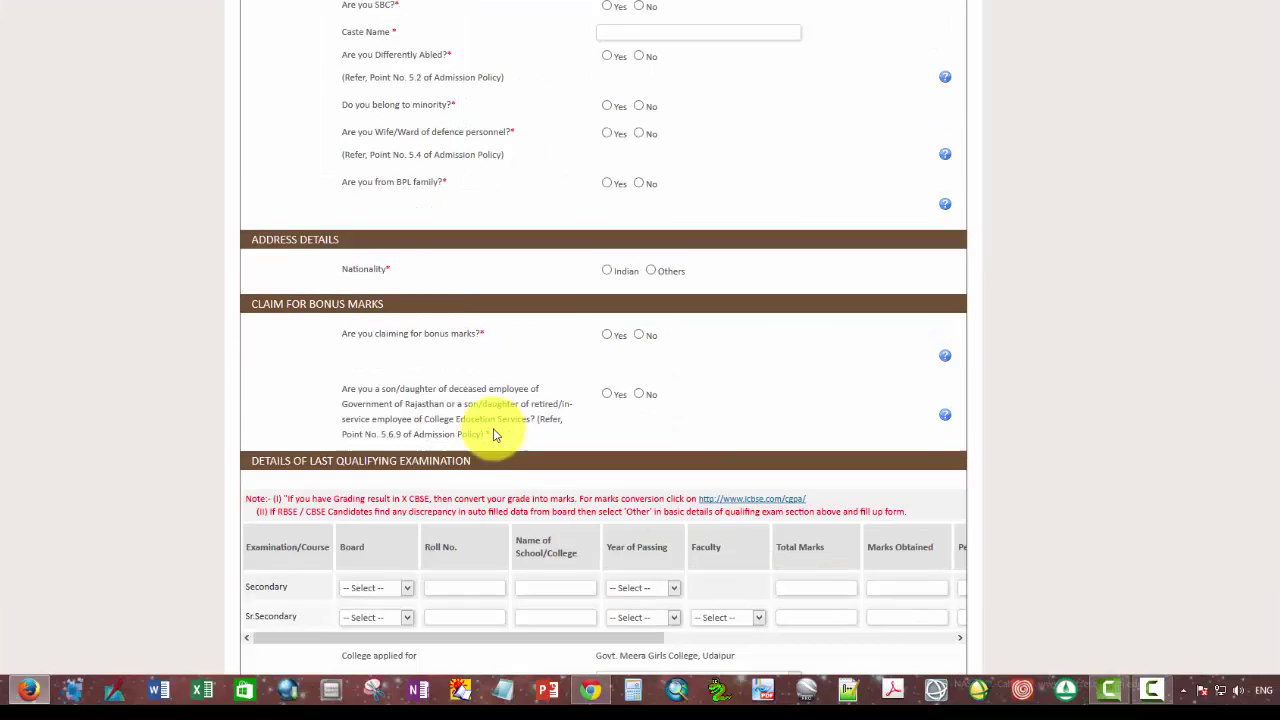
Step: Answer Yes to claiming bonus marks and choose NCC as the bonus category
scroll(537, 481, "down", 3)
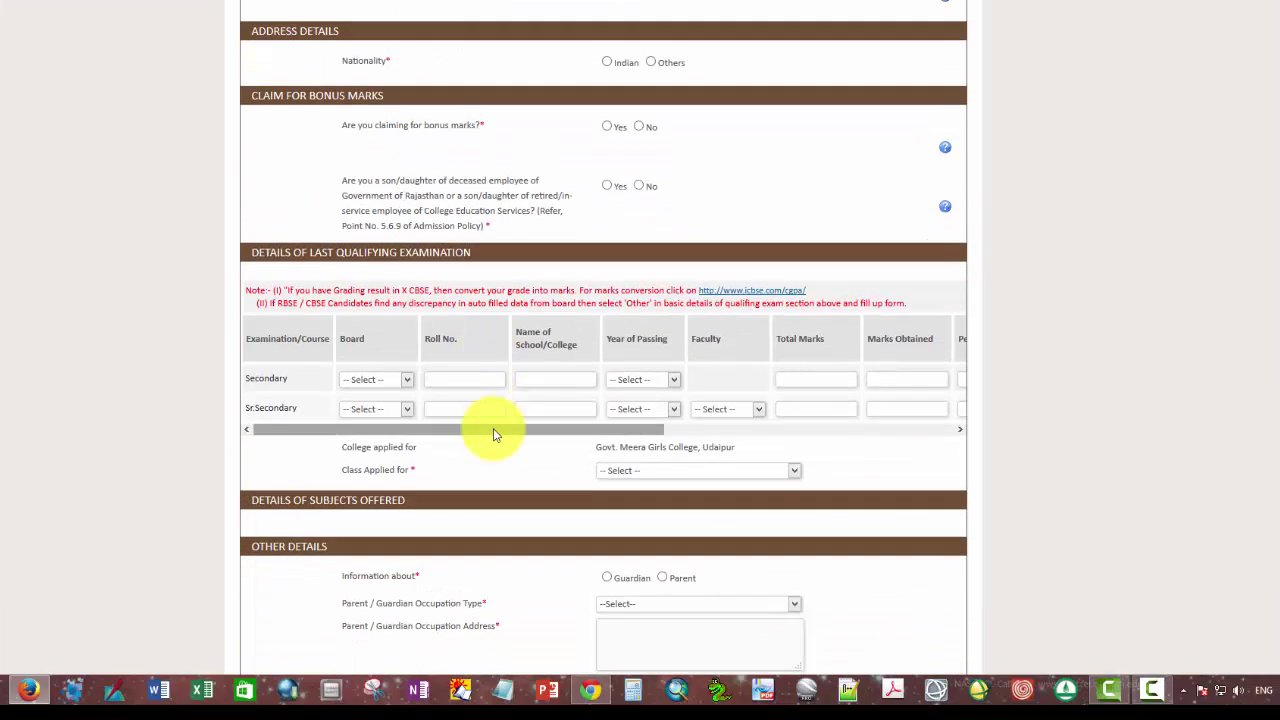
scroll(537, 481, "up", 3)
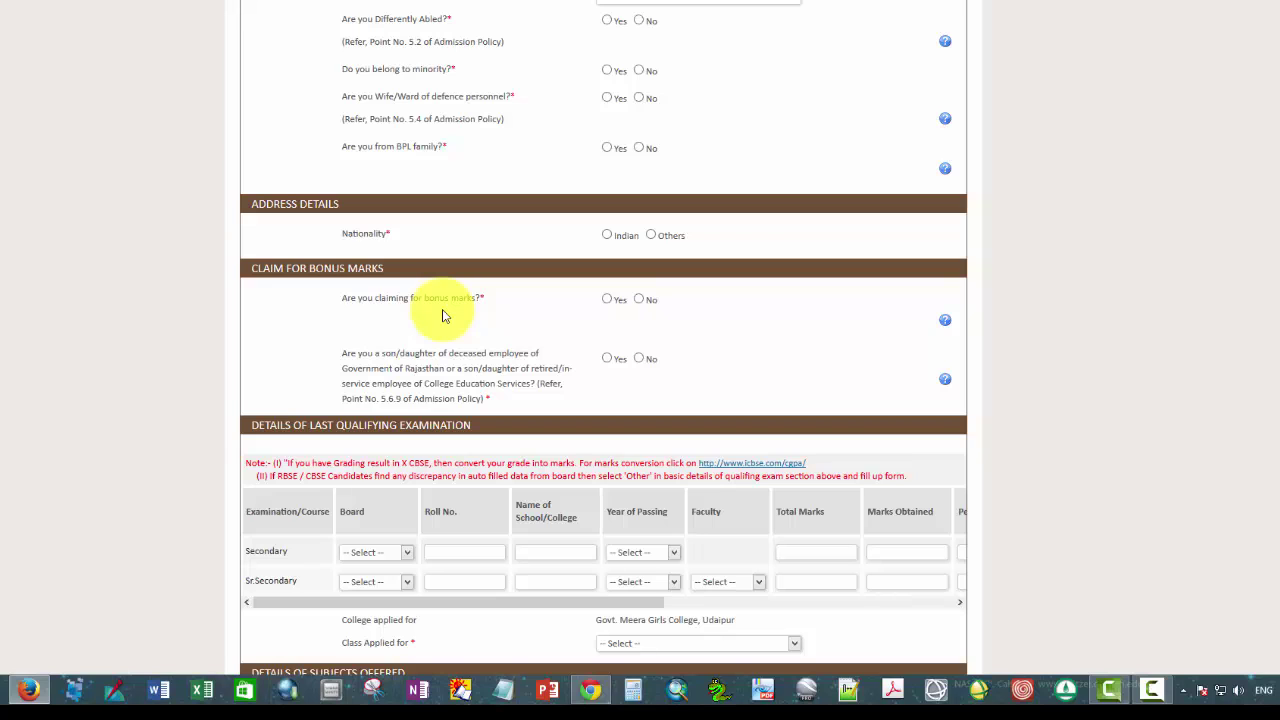
left_click(607, 299)
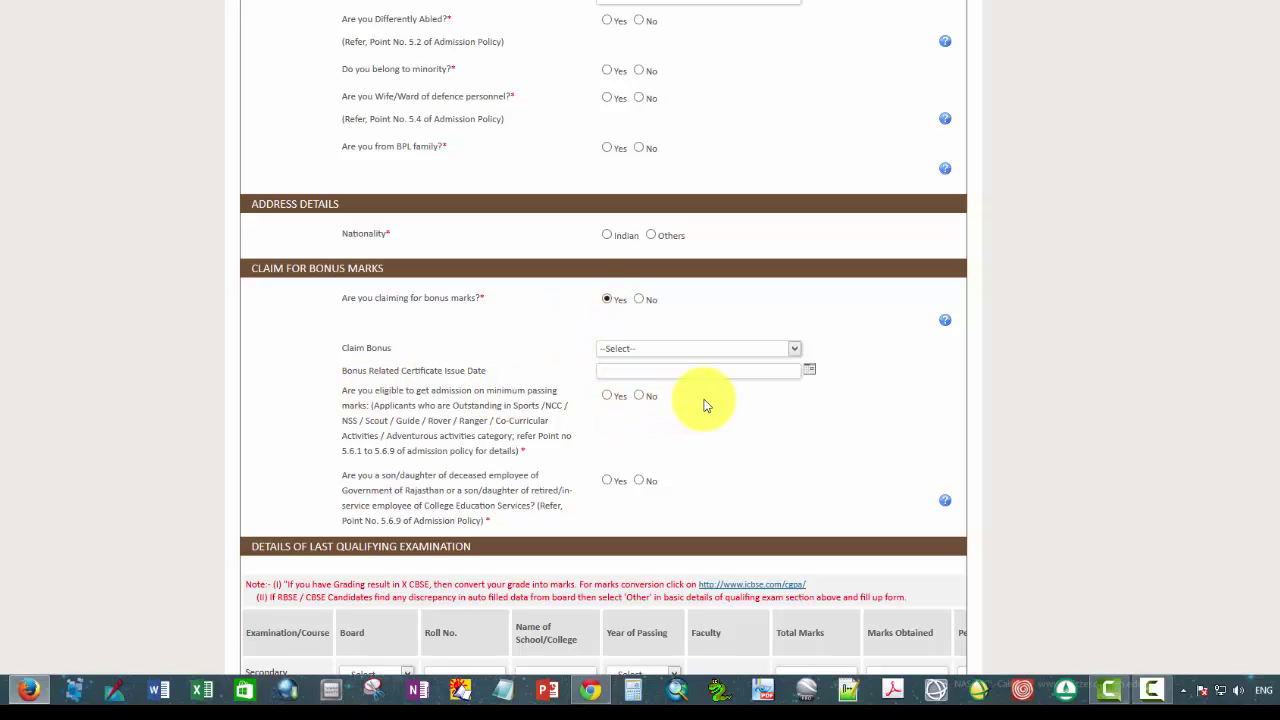
left_click(795, 352)
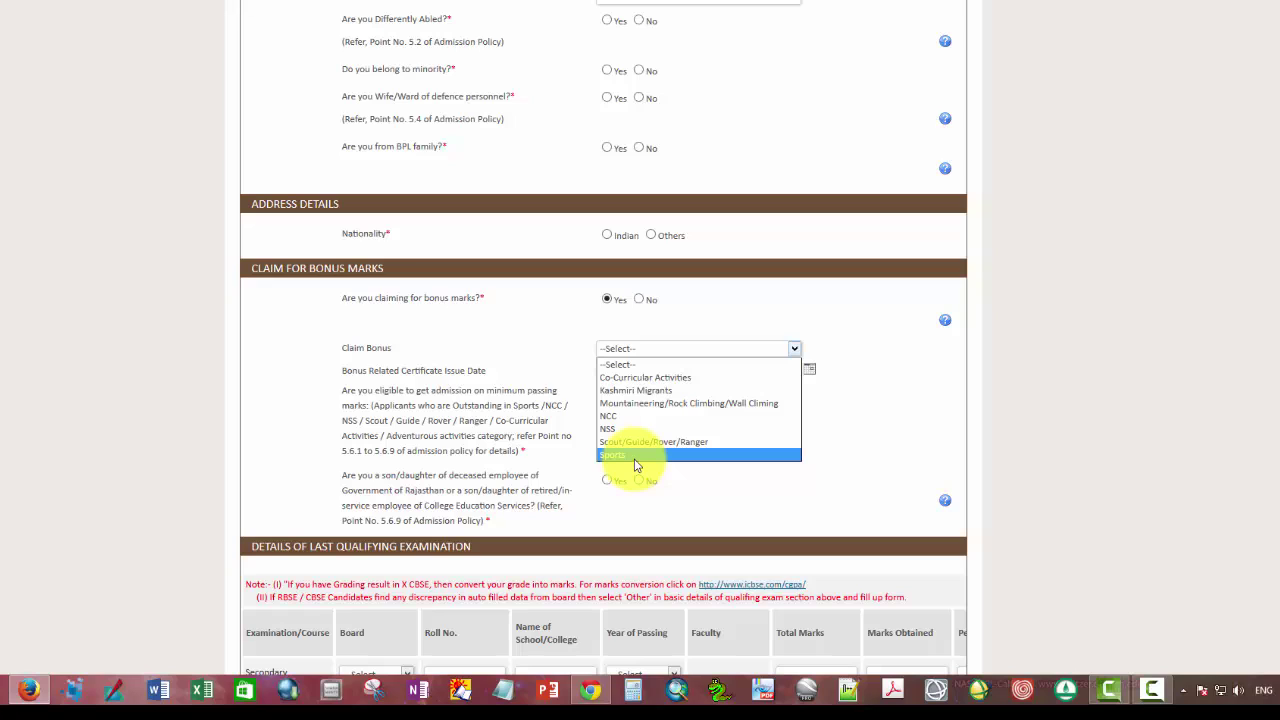
left_click(621, 417)
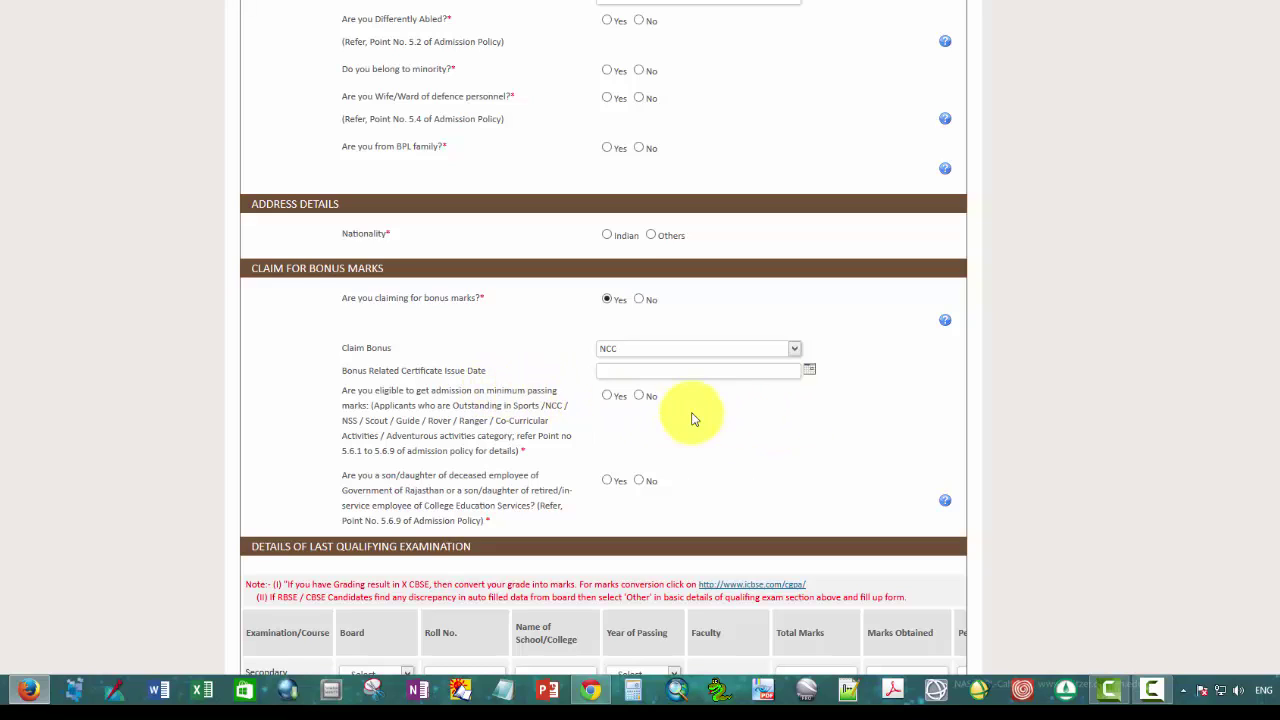
Step: Pick 25 November 2013 in the calendar as the bonus certificate issue date
left_click(809, 370)
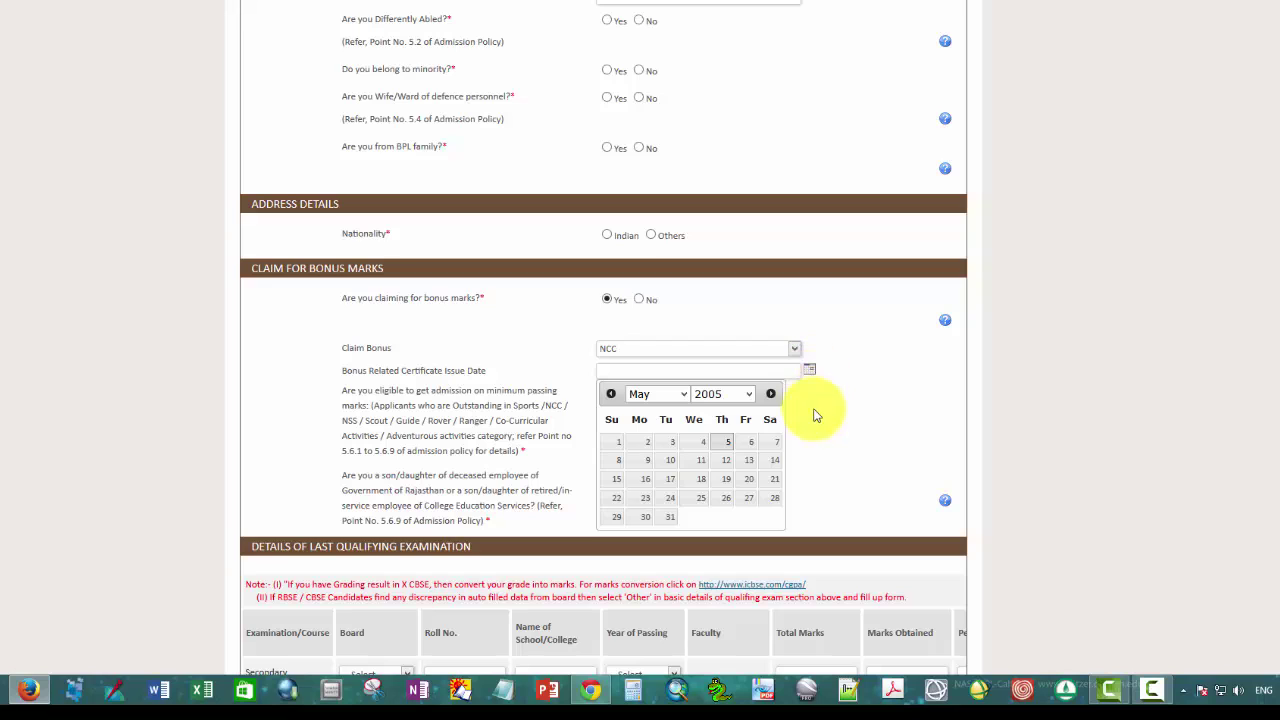
left_click(749, 394)
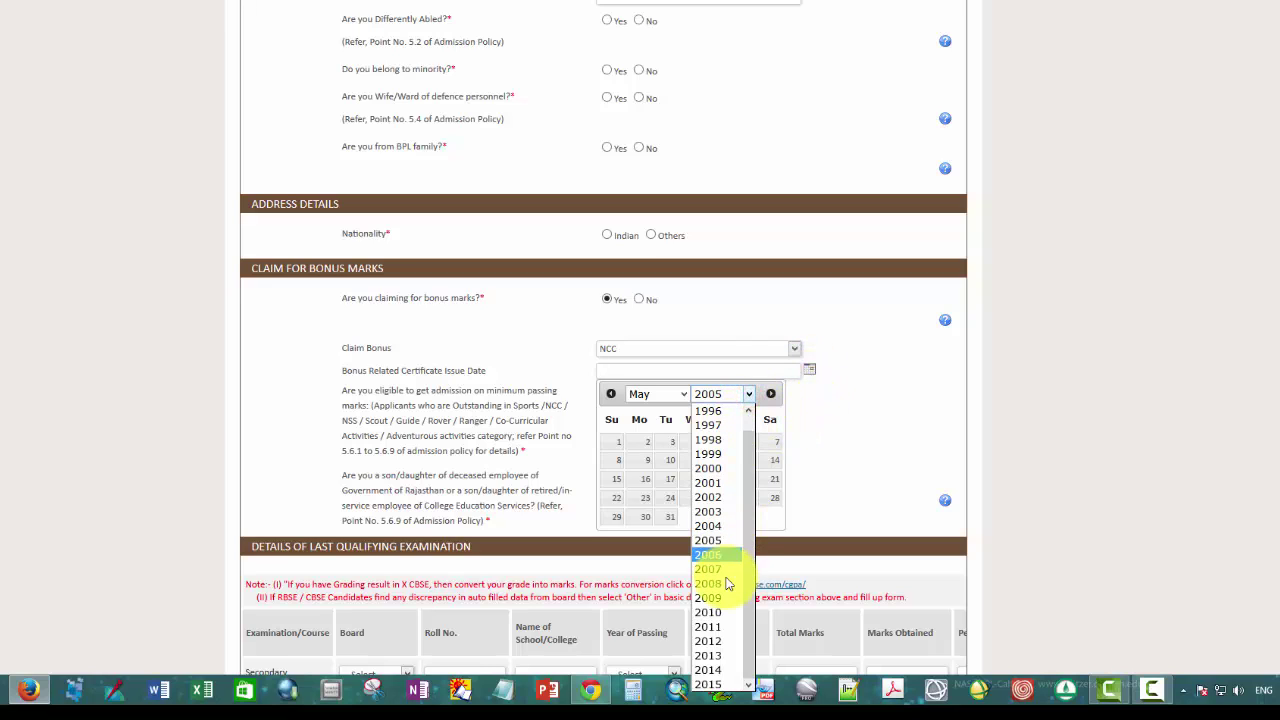
left_click(712, 656)
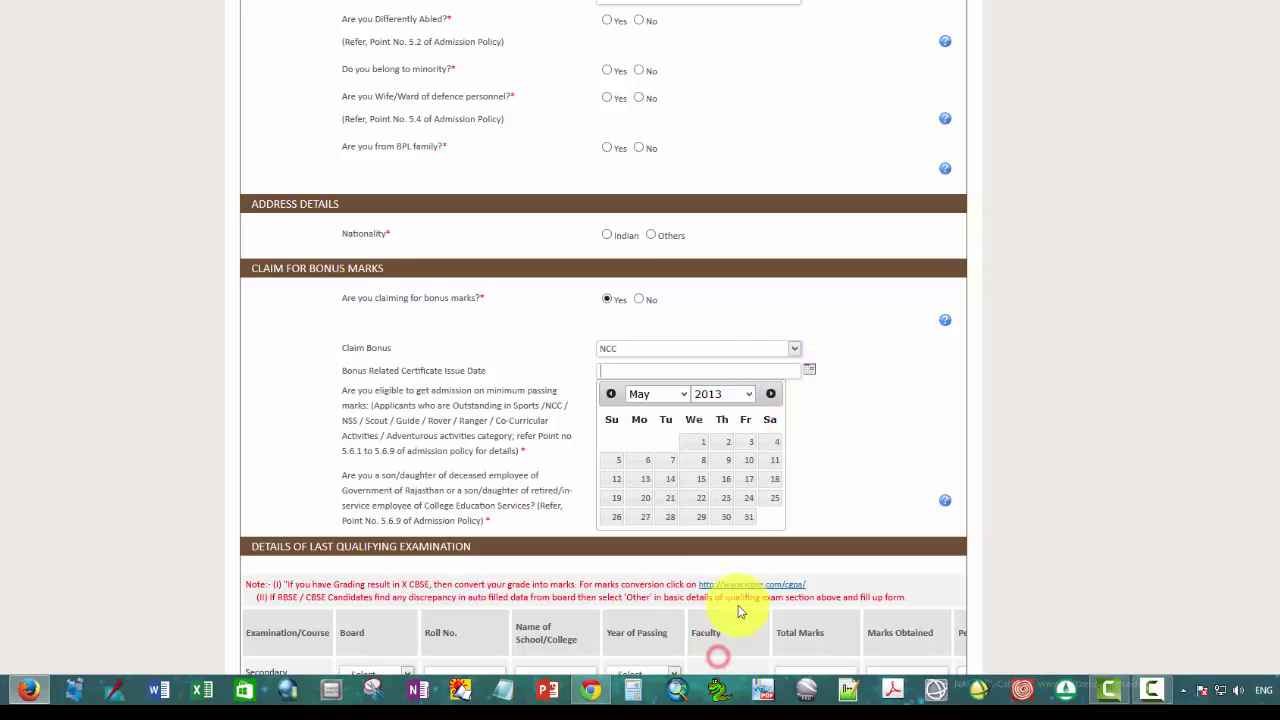
left_click(684, 394)
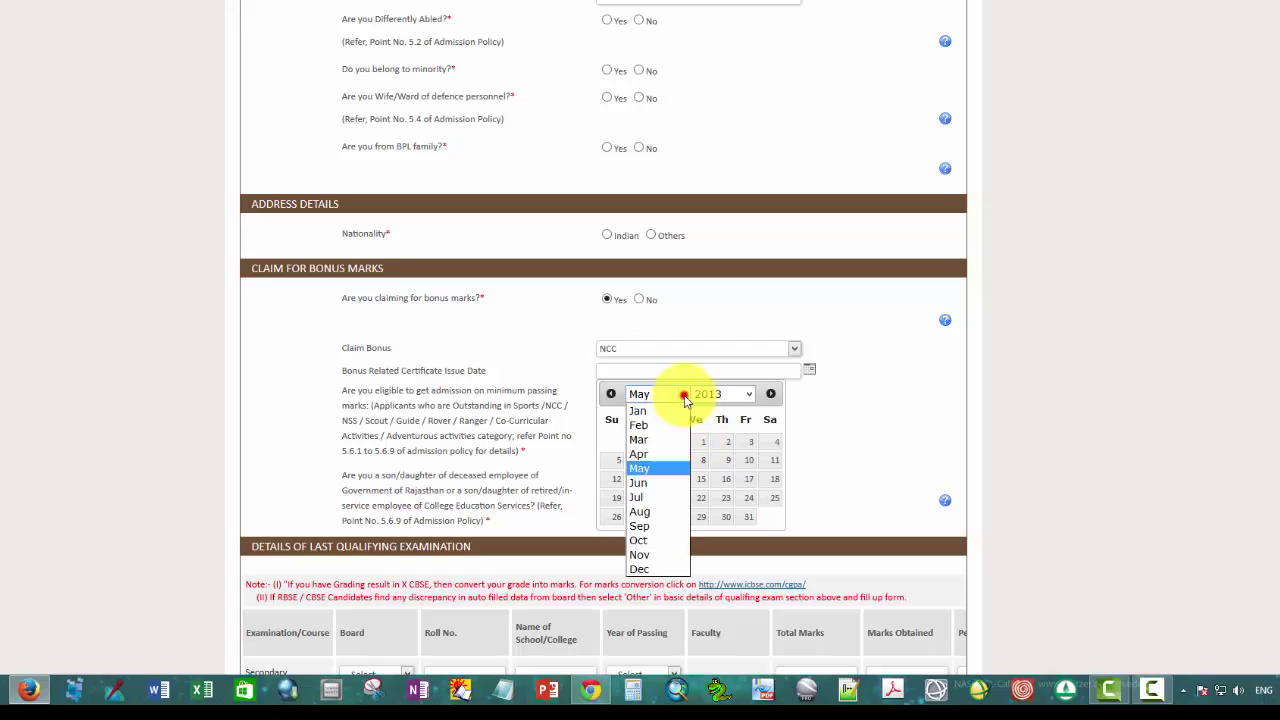
left_click(652, 554)
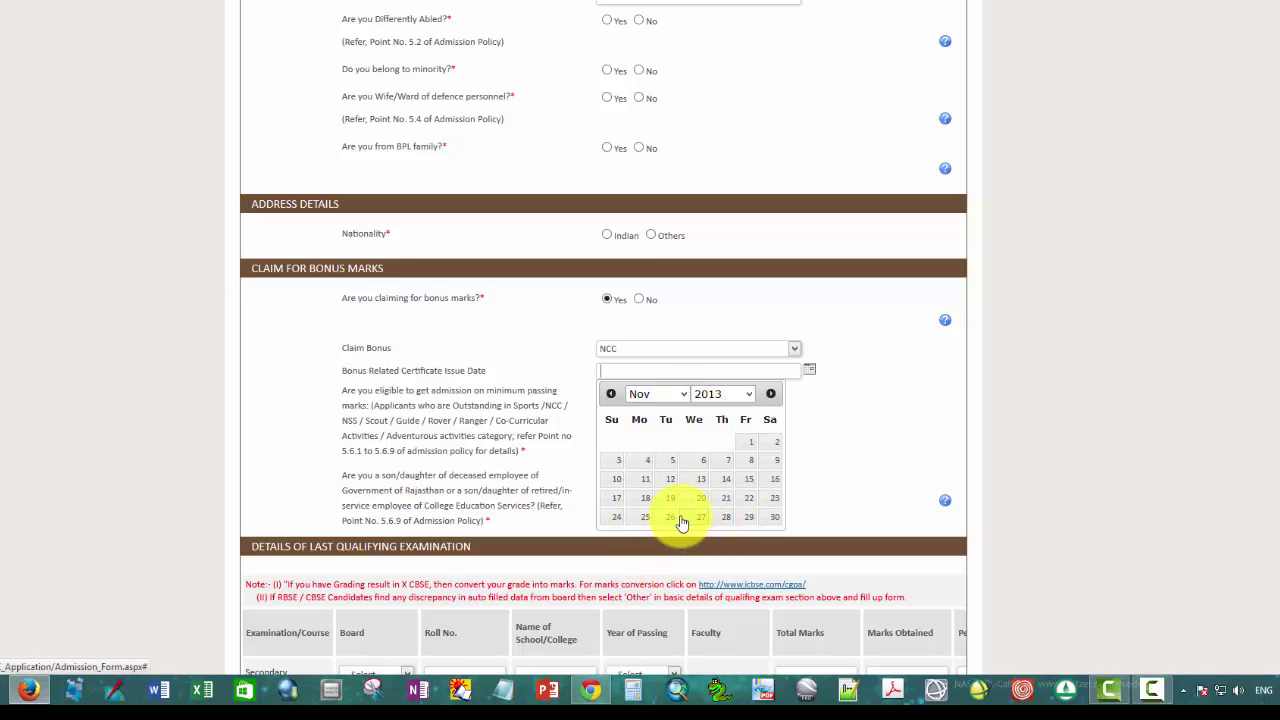
left_click(645, 517)
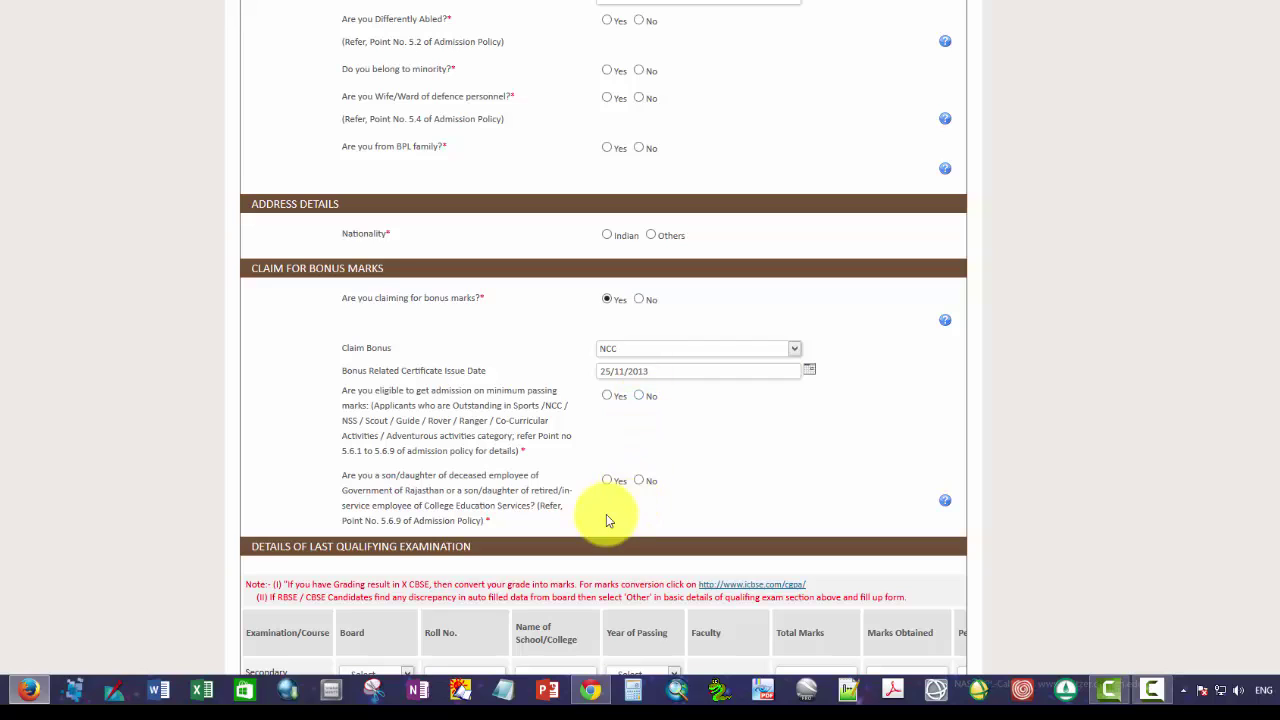
scroll(589, 520, "down", 3)
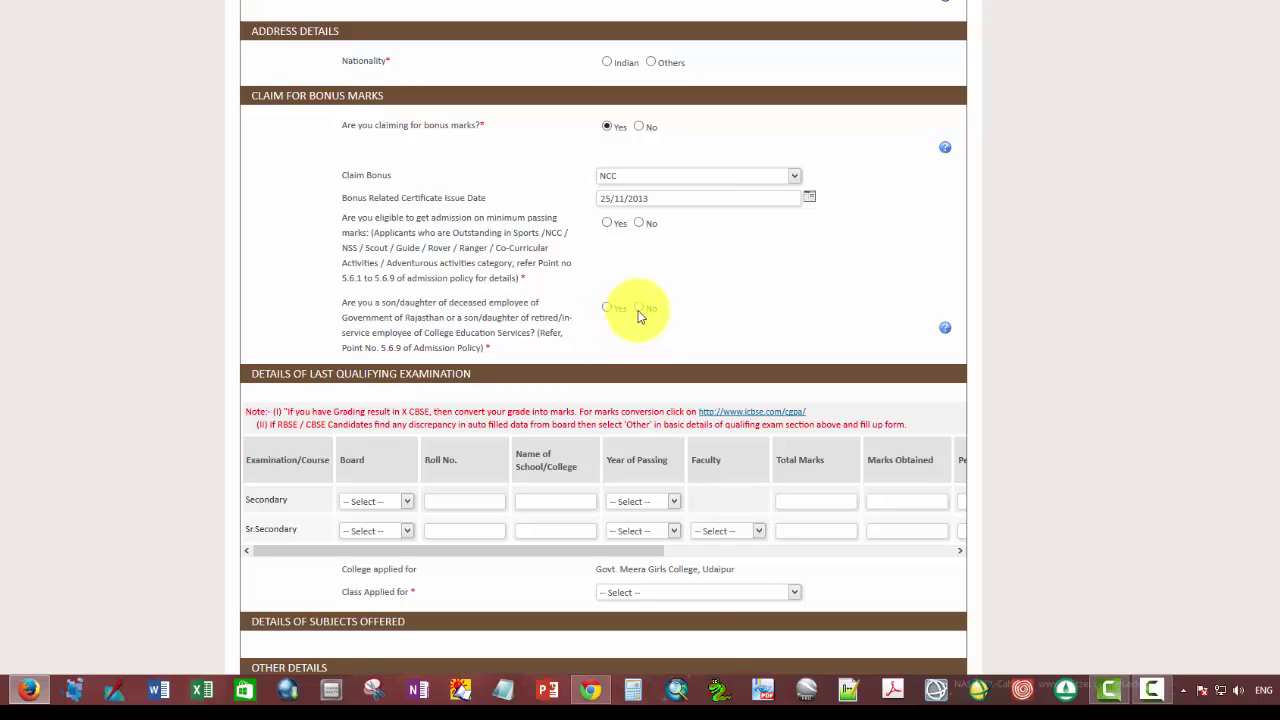
scroll(590, 478, "down", 2)
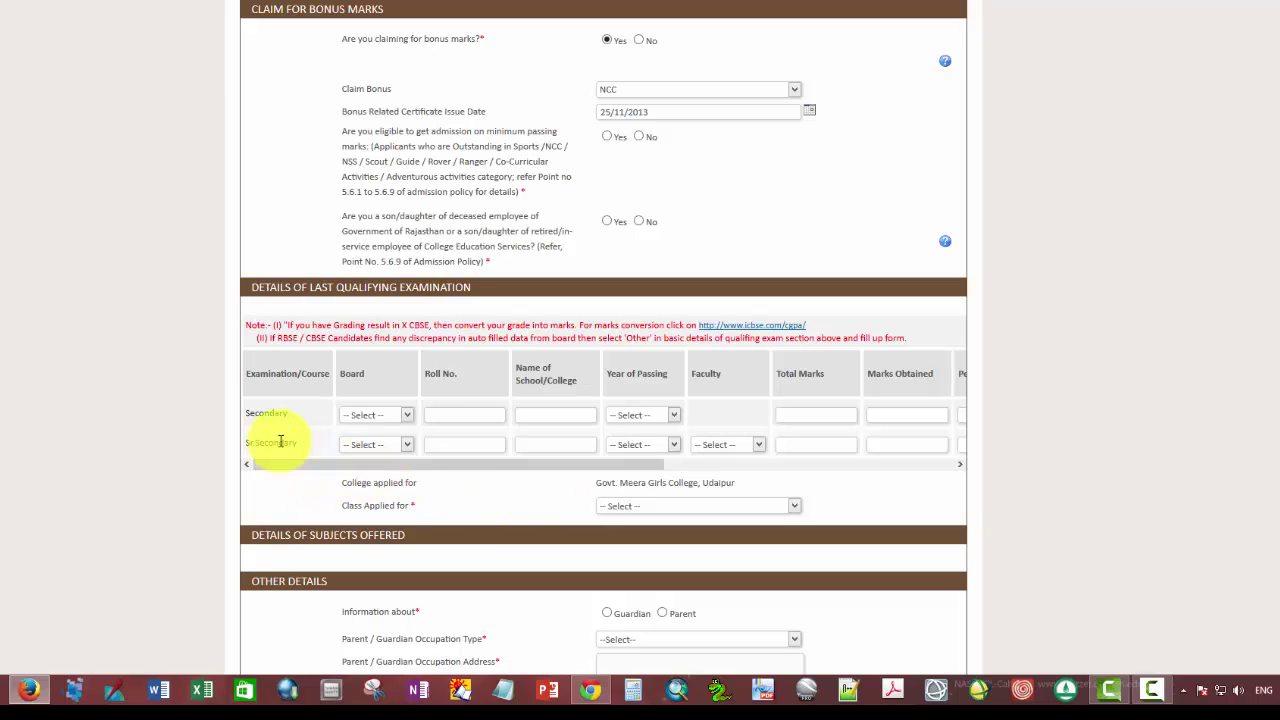
Step: Go through the Secondary row of the qualifying-exam table, setting its year of passing to 2013
left_click(406, 415)
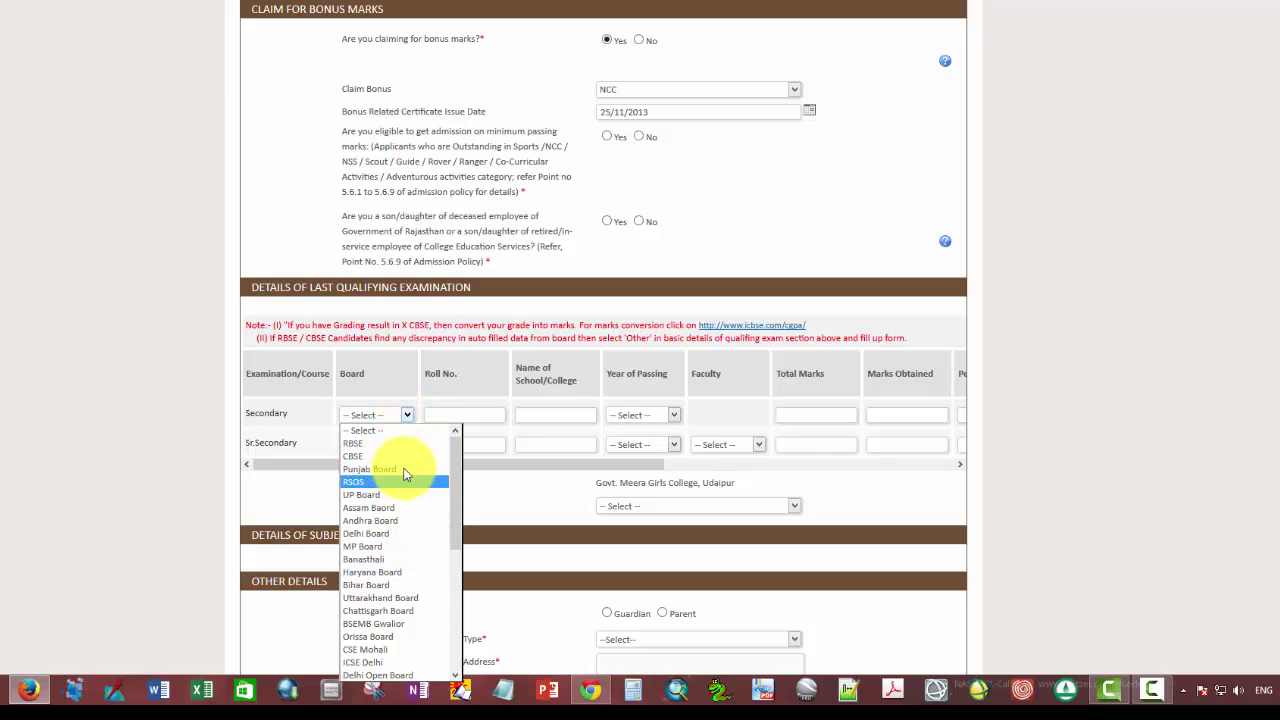
left_click(428, 398)
left_click(437, 417)
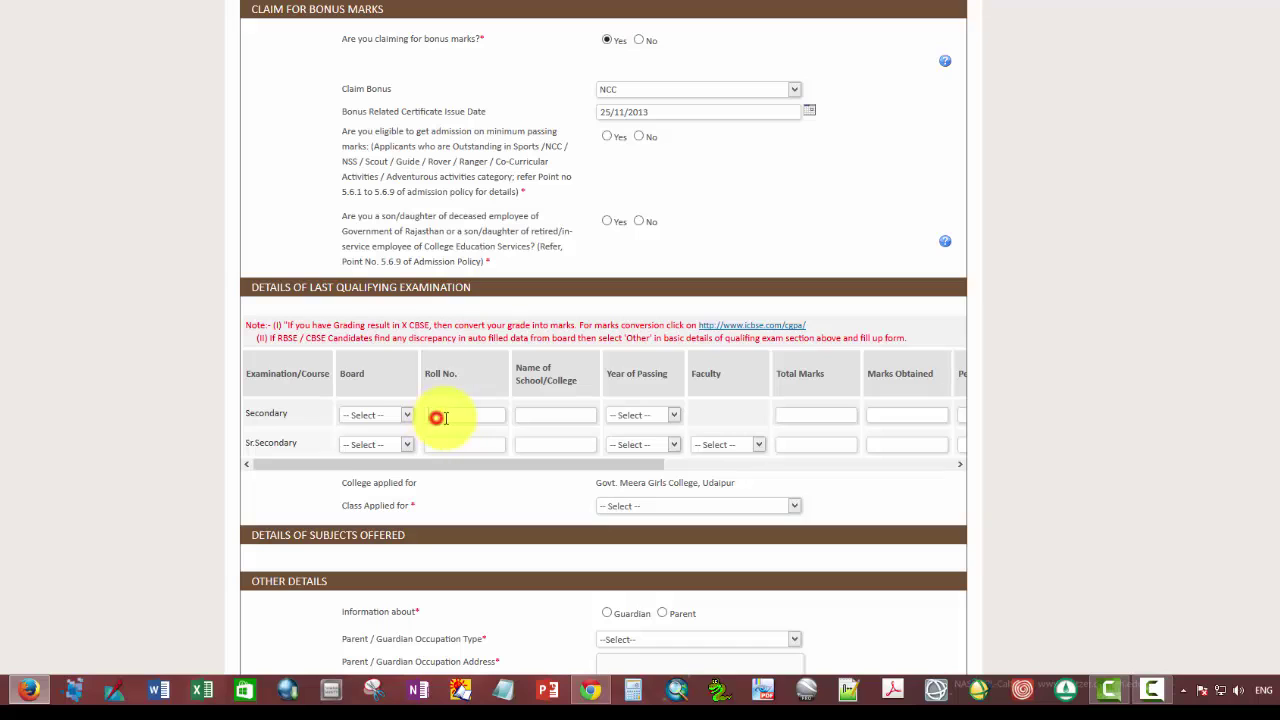
left_click(537, 414)
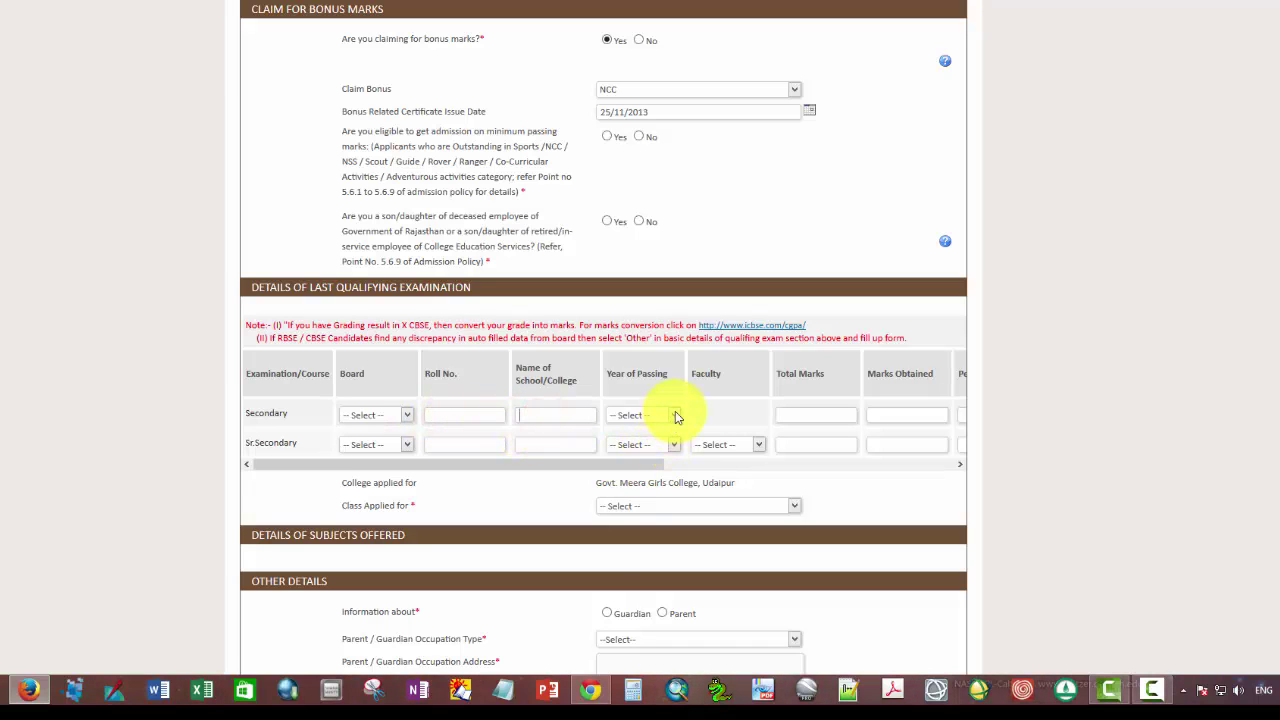
left_click(675, 415)
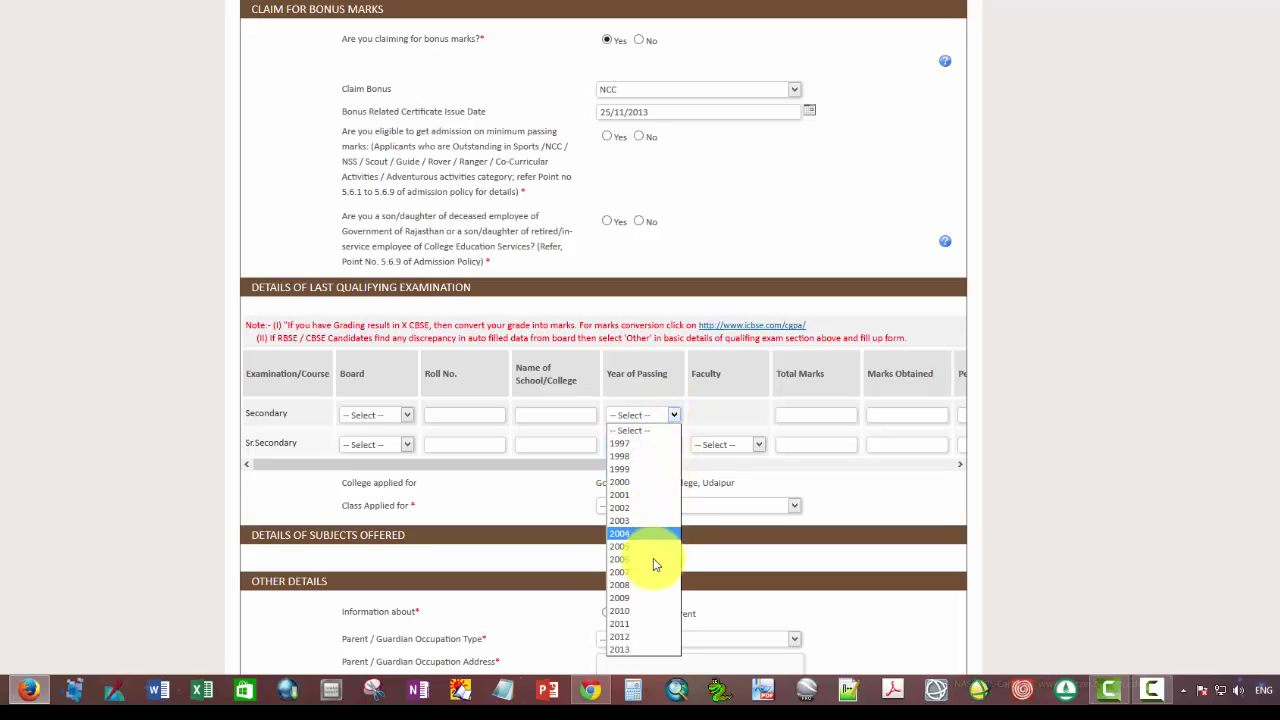
left_click(637, 649)
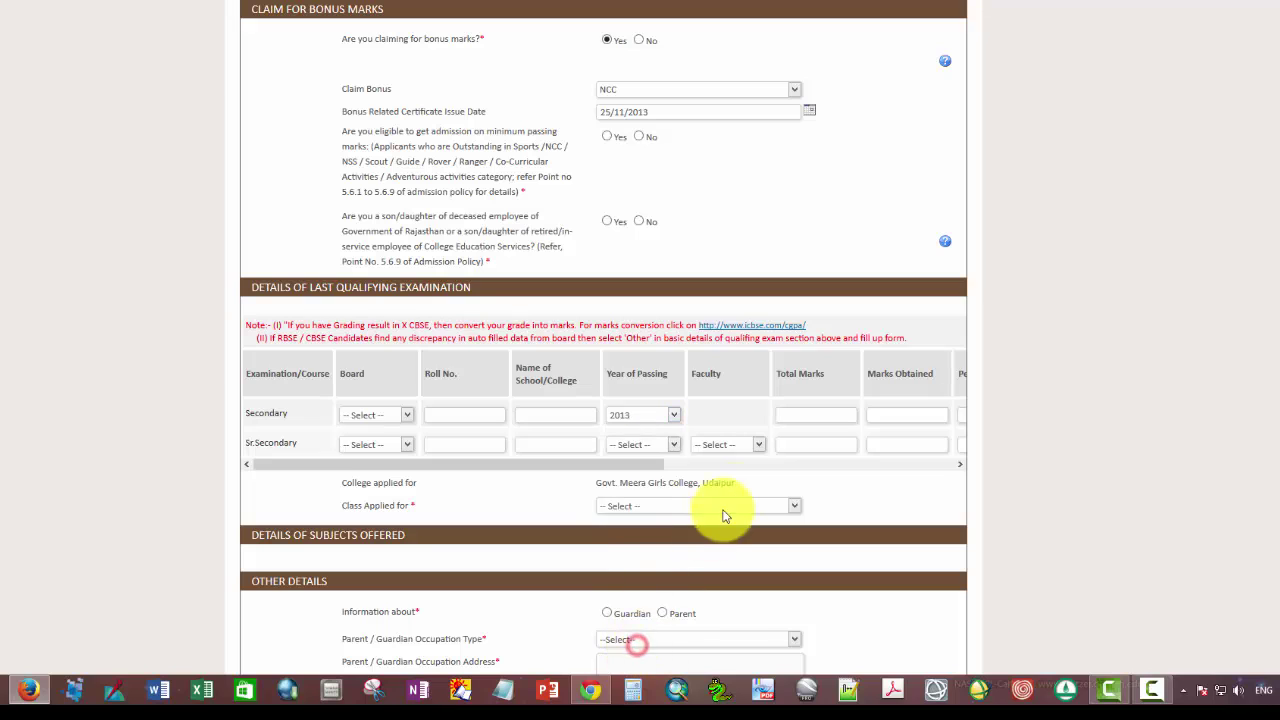
left_click(809, 409)
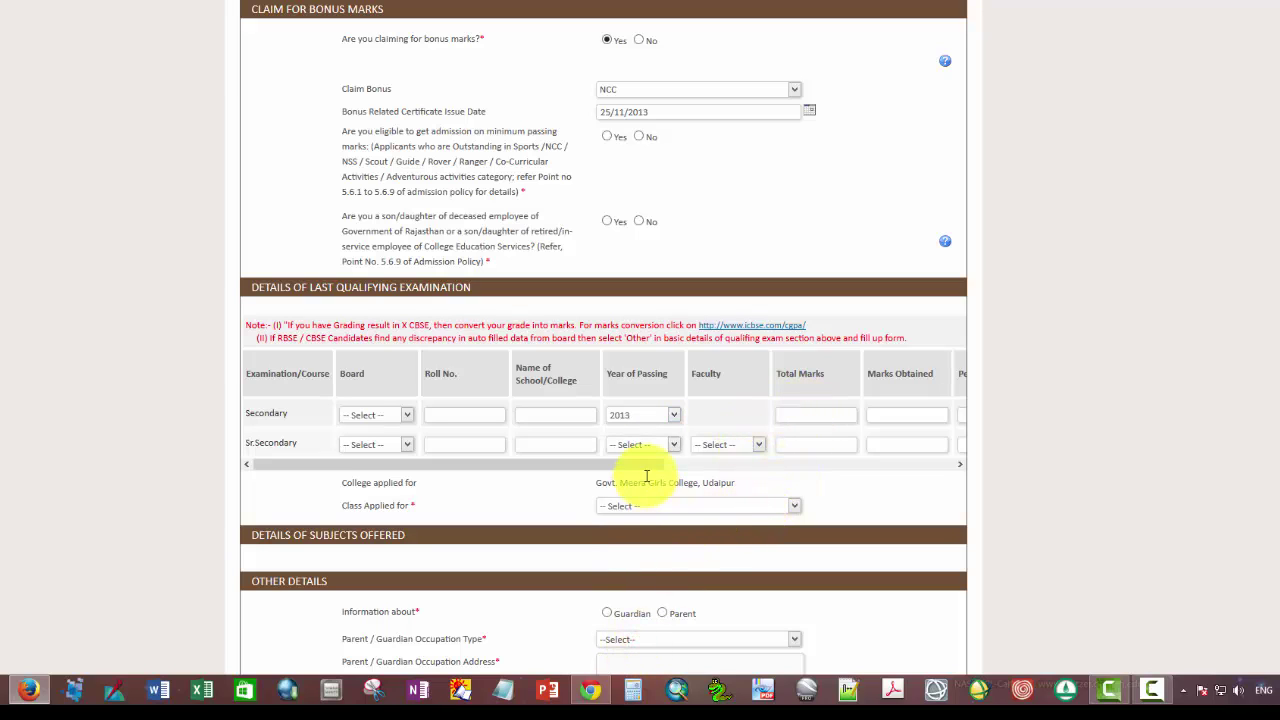
left_click_drag(646, 466, 903, 487)
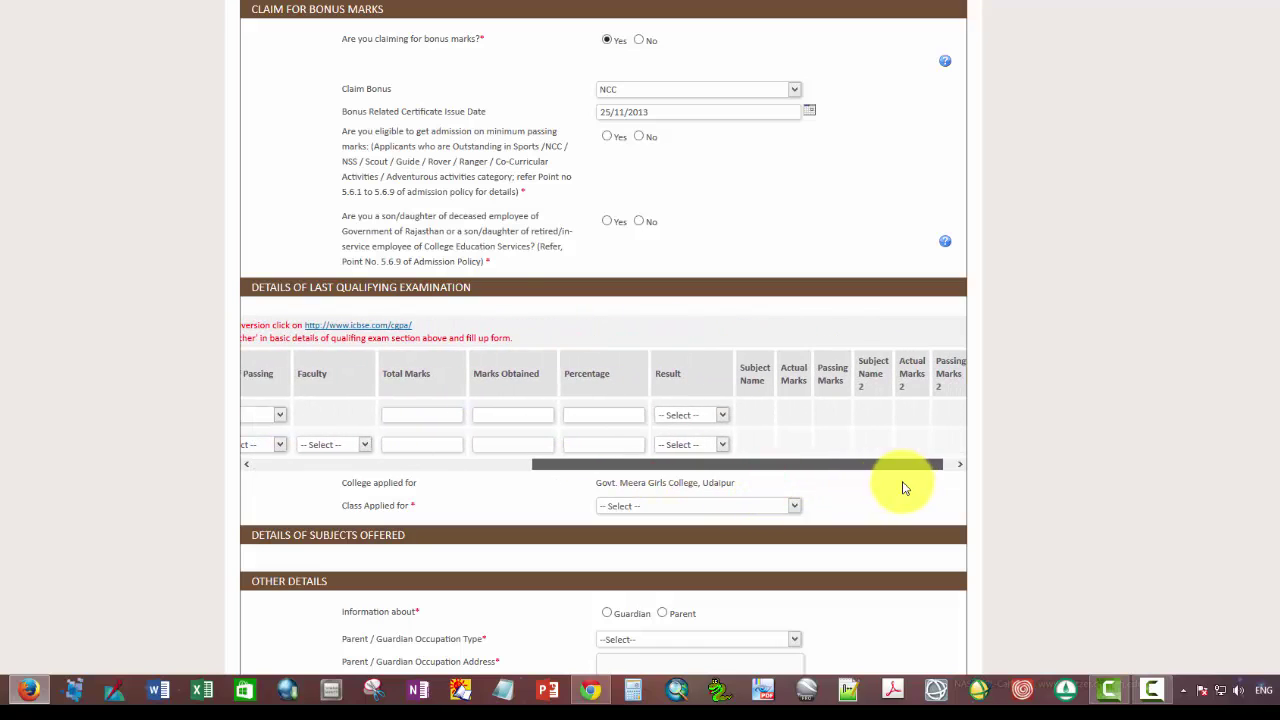
left_click(503, 414)
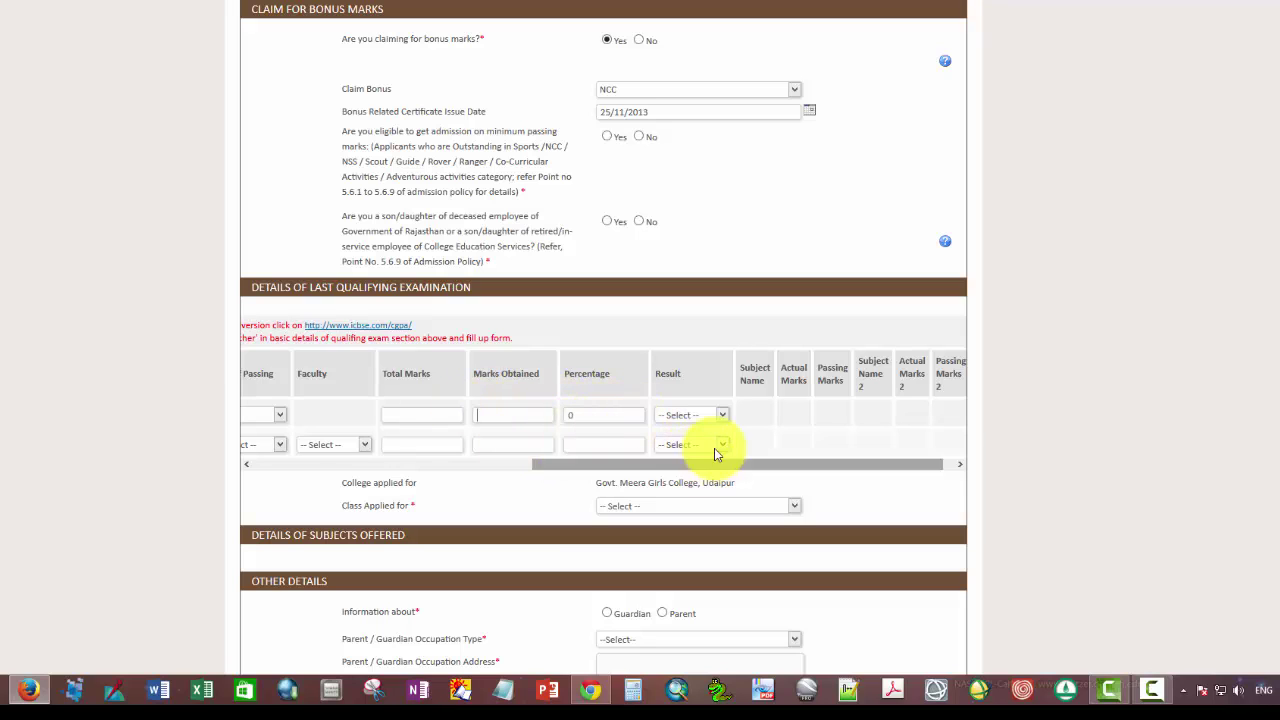
left_click(721, 414)
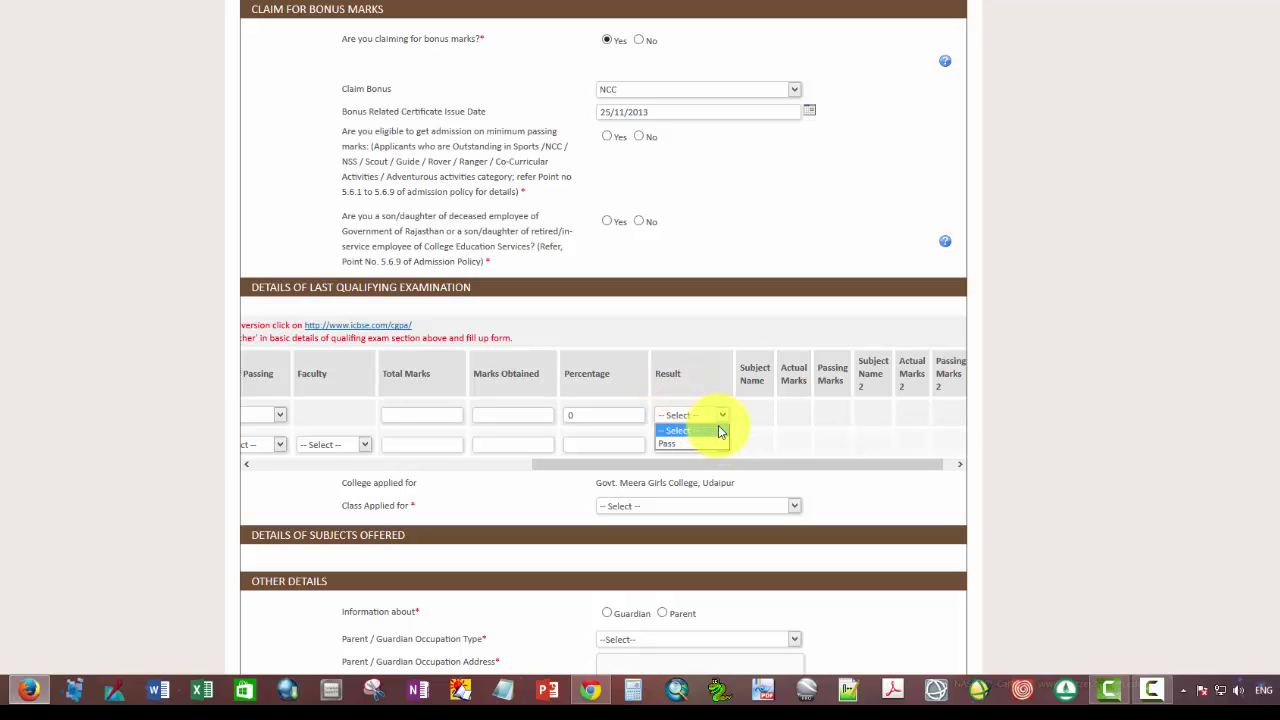
left_click_drag(820, 465, 834, 466)
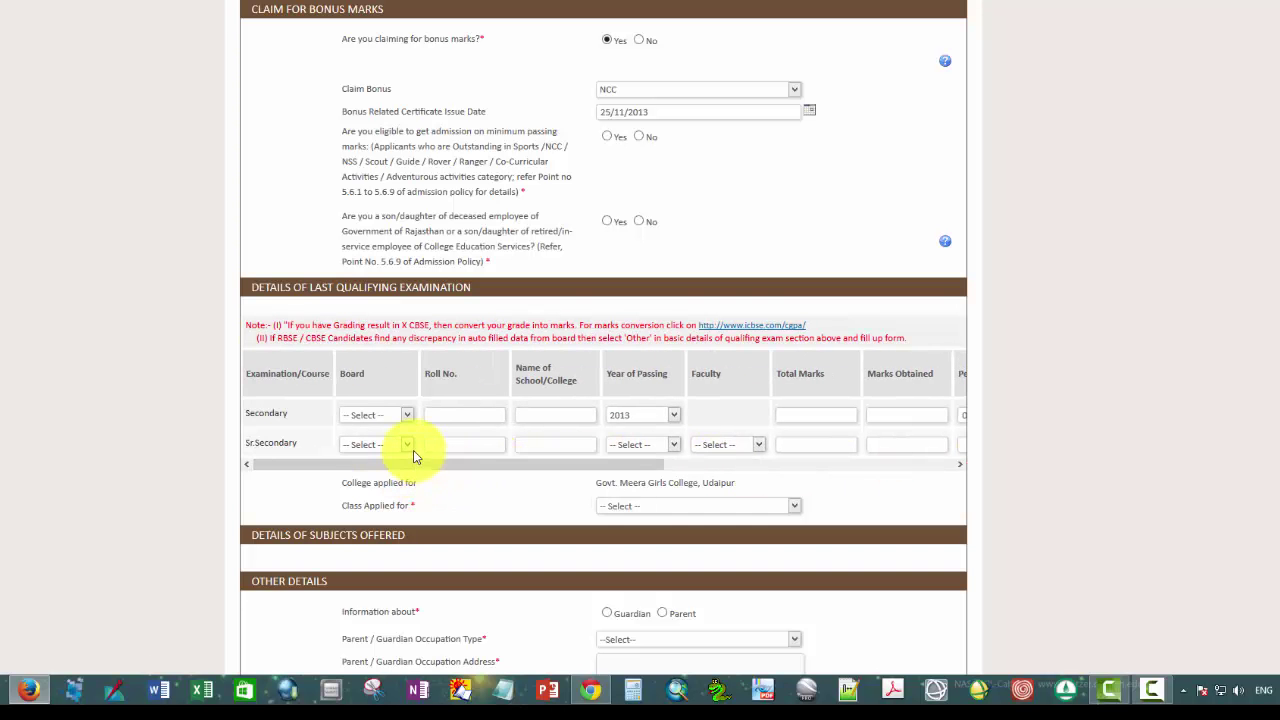
Step: In the Sr.Secondary row, choose 2015 as year of passing, leaving faculty unset
left_click(406, 446)
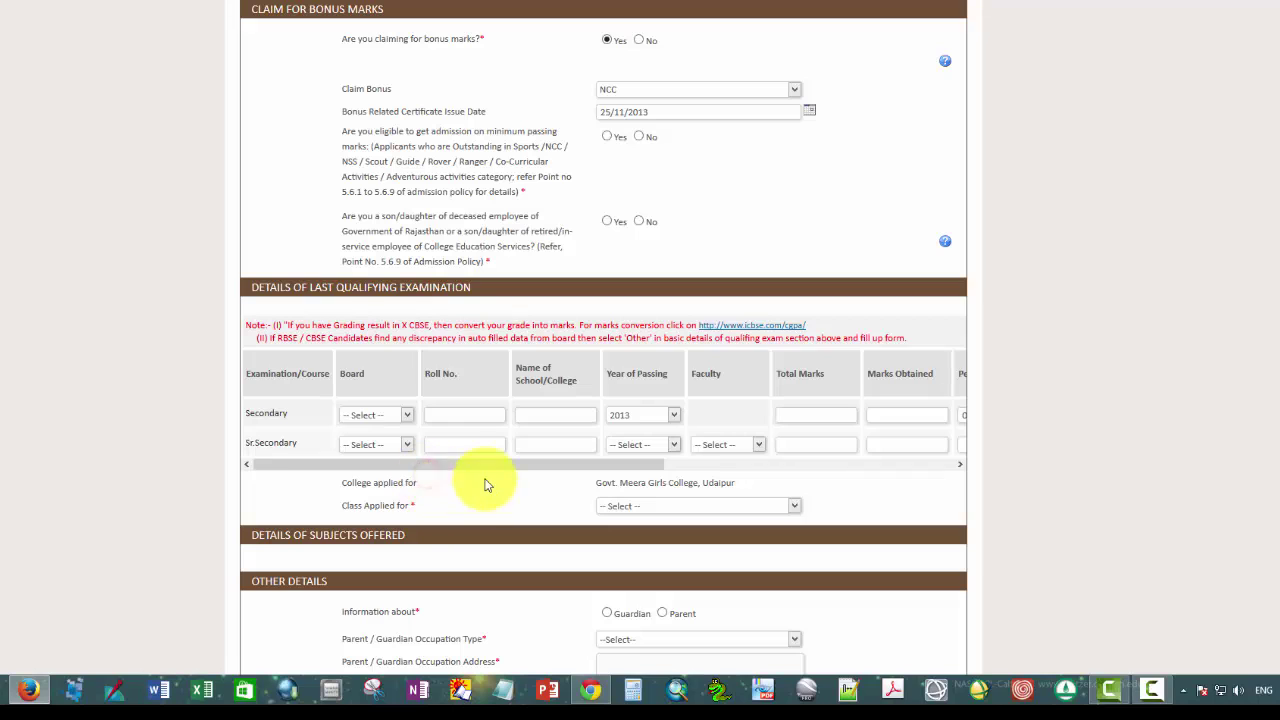
left_click(451, 443)
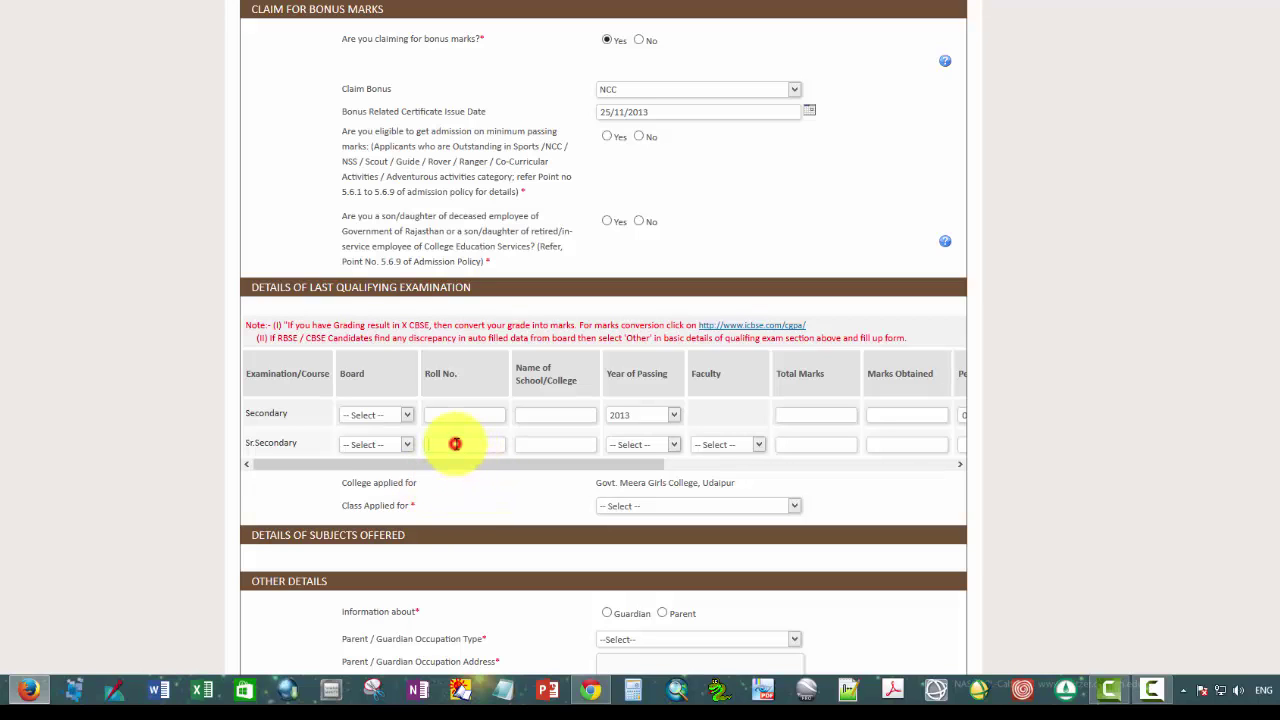
left_click(559, 443)
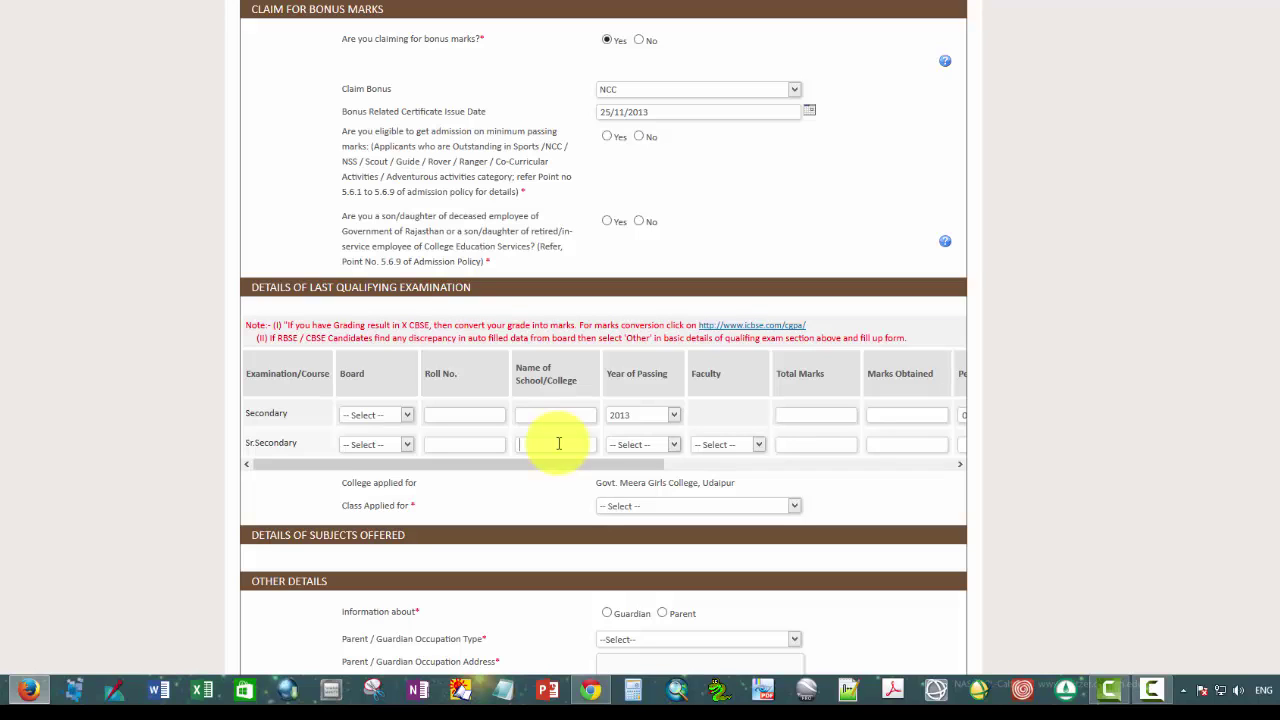
left_click(675, 445)
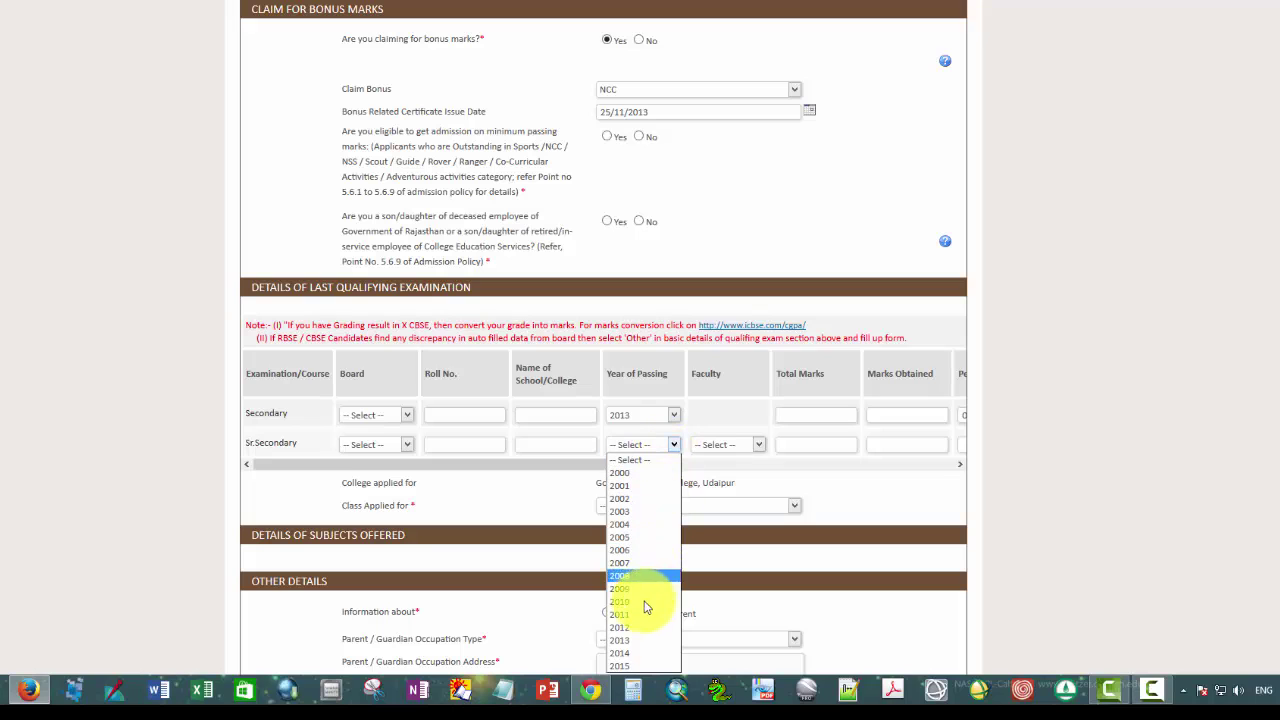
left_click(630, 668)
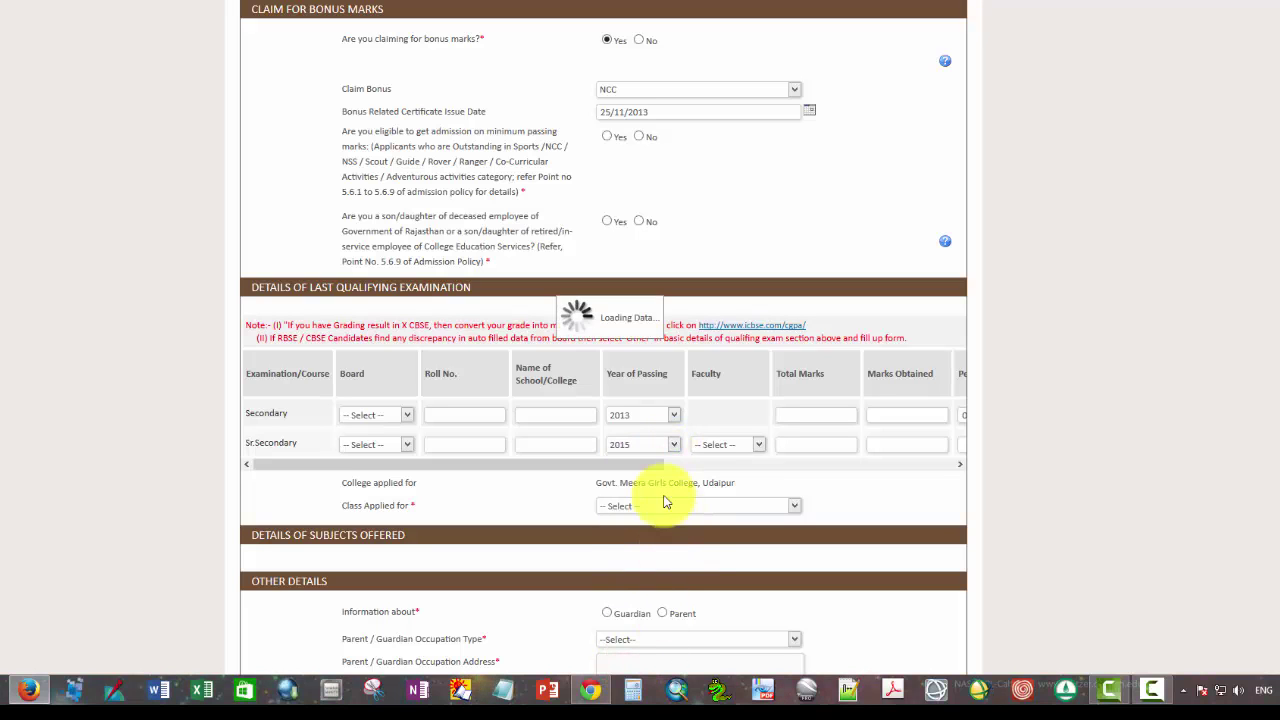
left_click(758, 447)
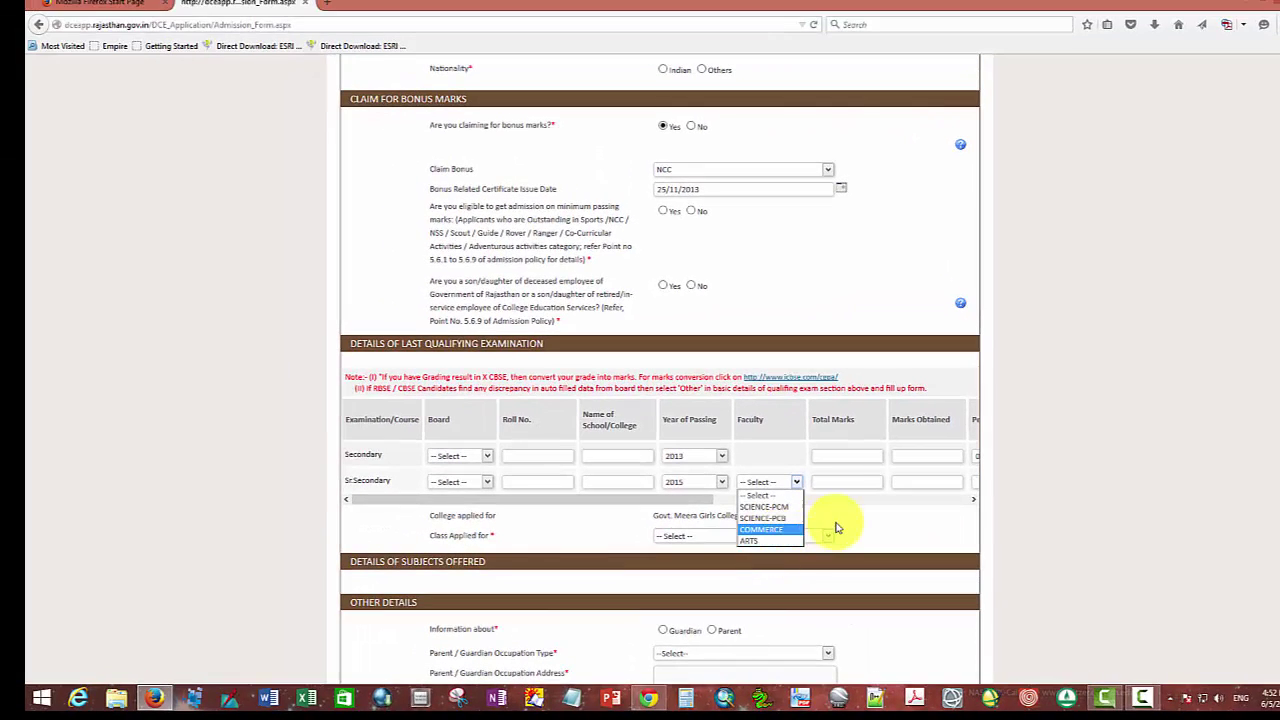
left_click(841, 484)
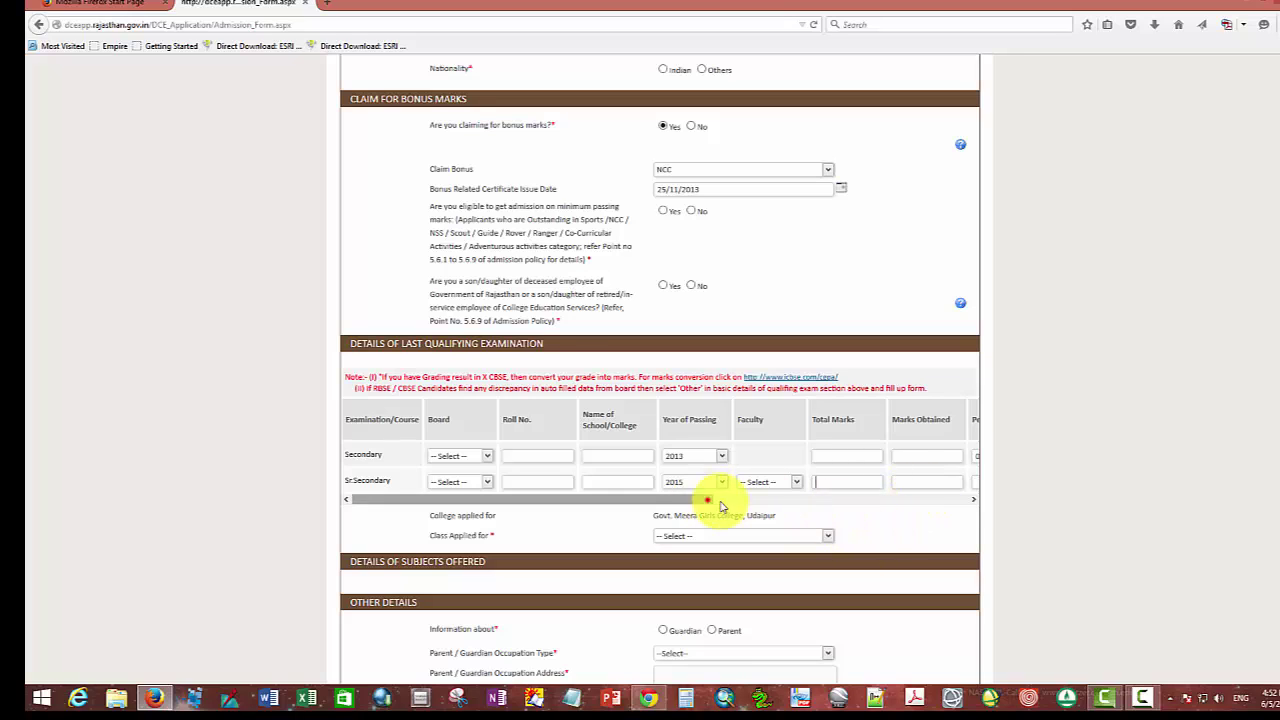
left_click_drag(717, 503, 975, 500)
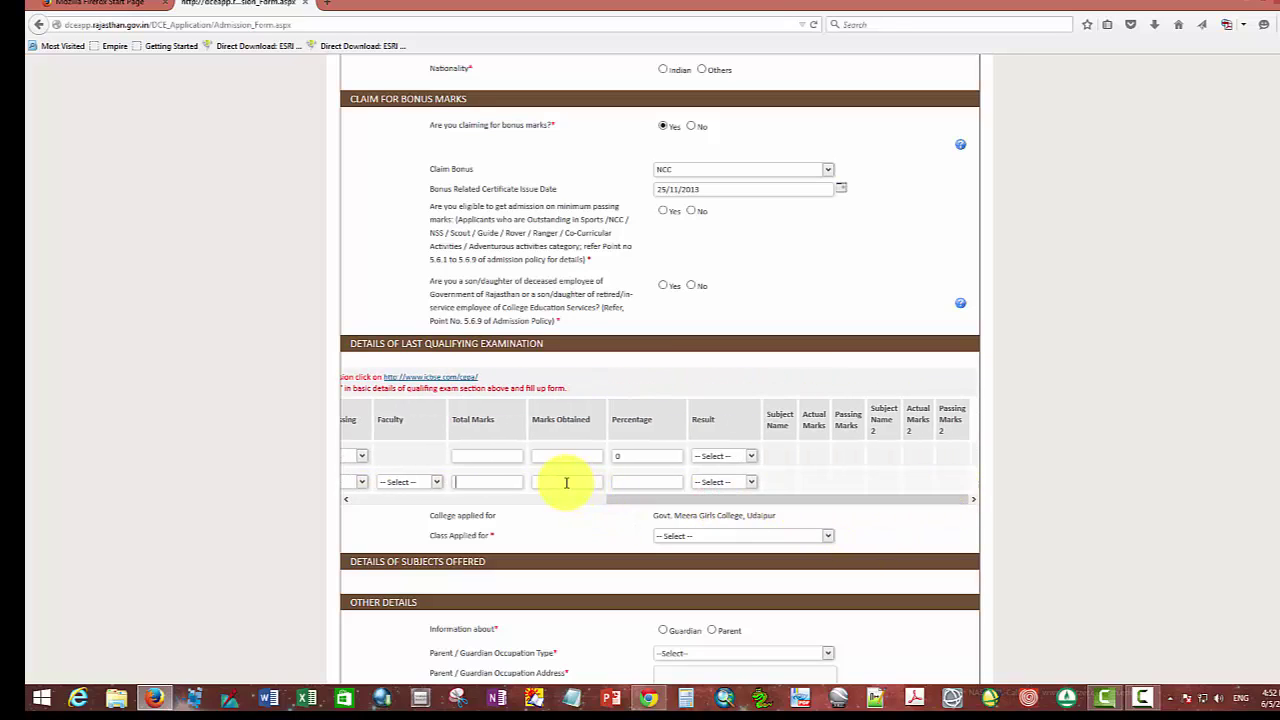
left_click(566, 483)
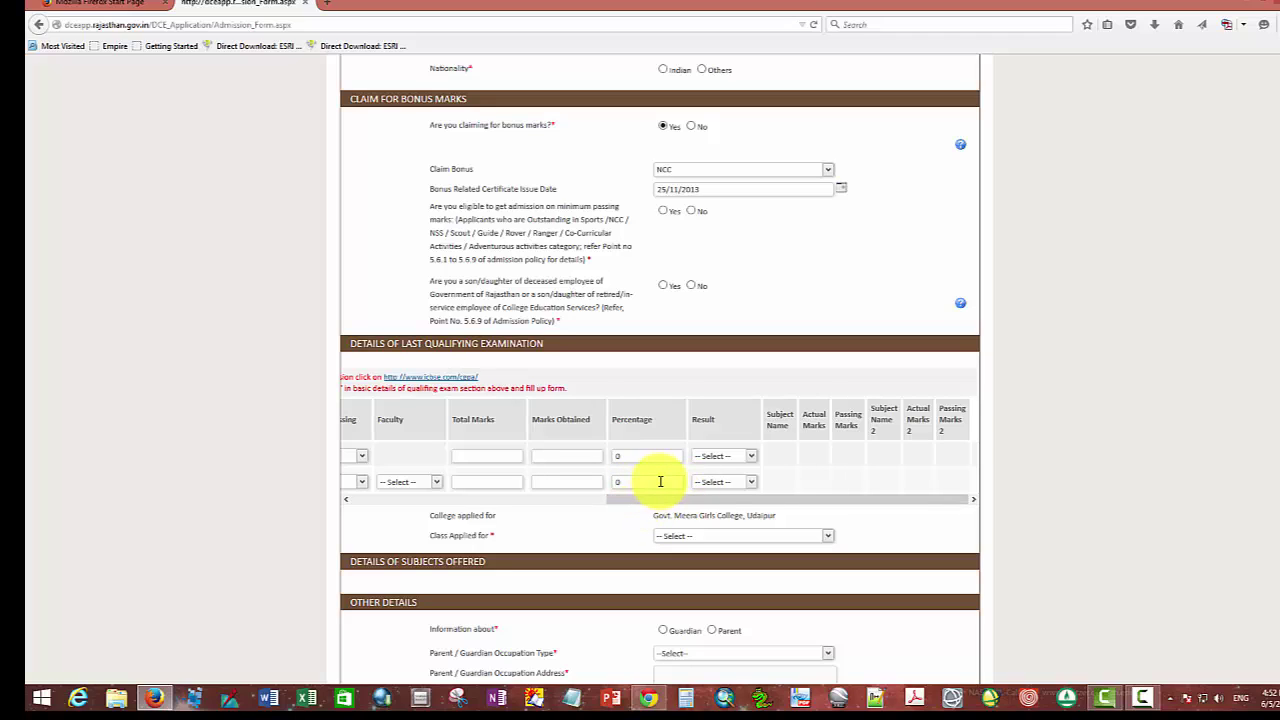
left_click(755, 486)
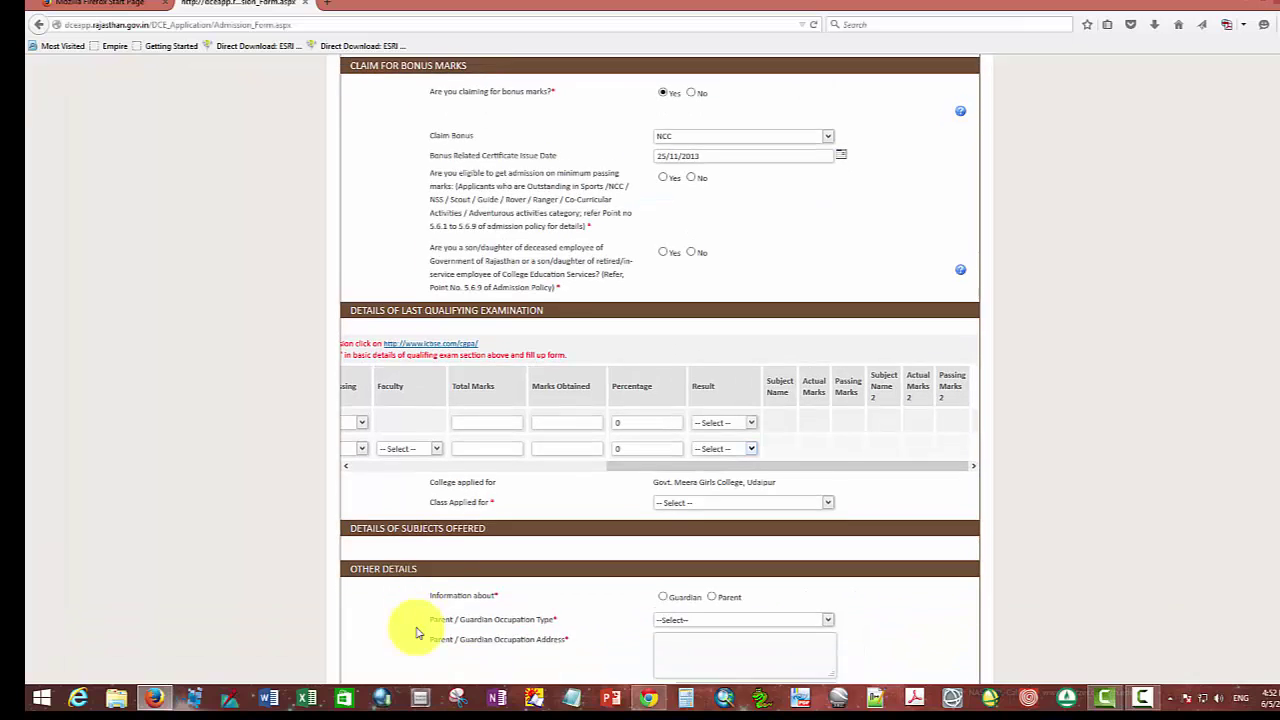
scroll(657, 520, "down", 1)
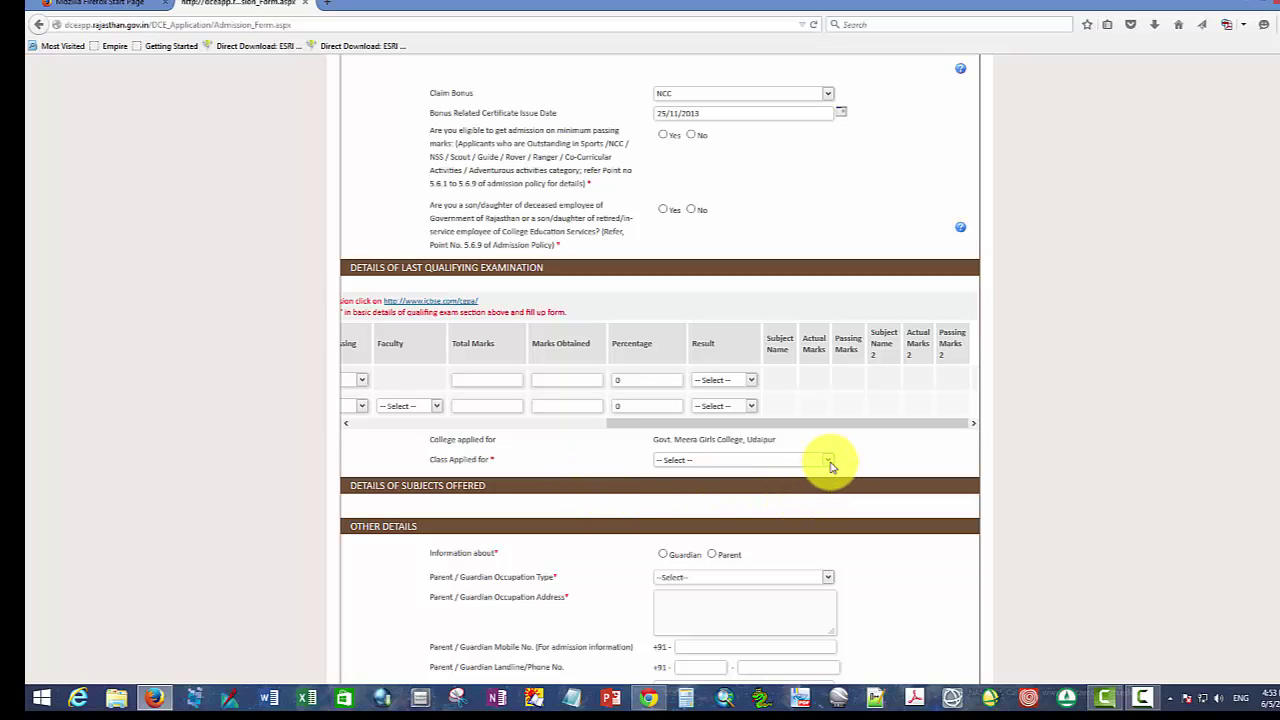
Step: Select BA Part I as the class applied for and scroll to the subjects section
left_click(829, 462)
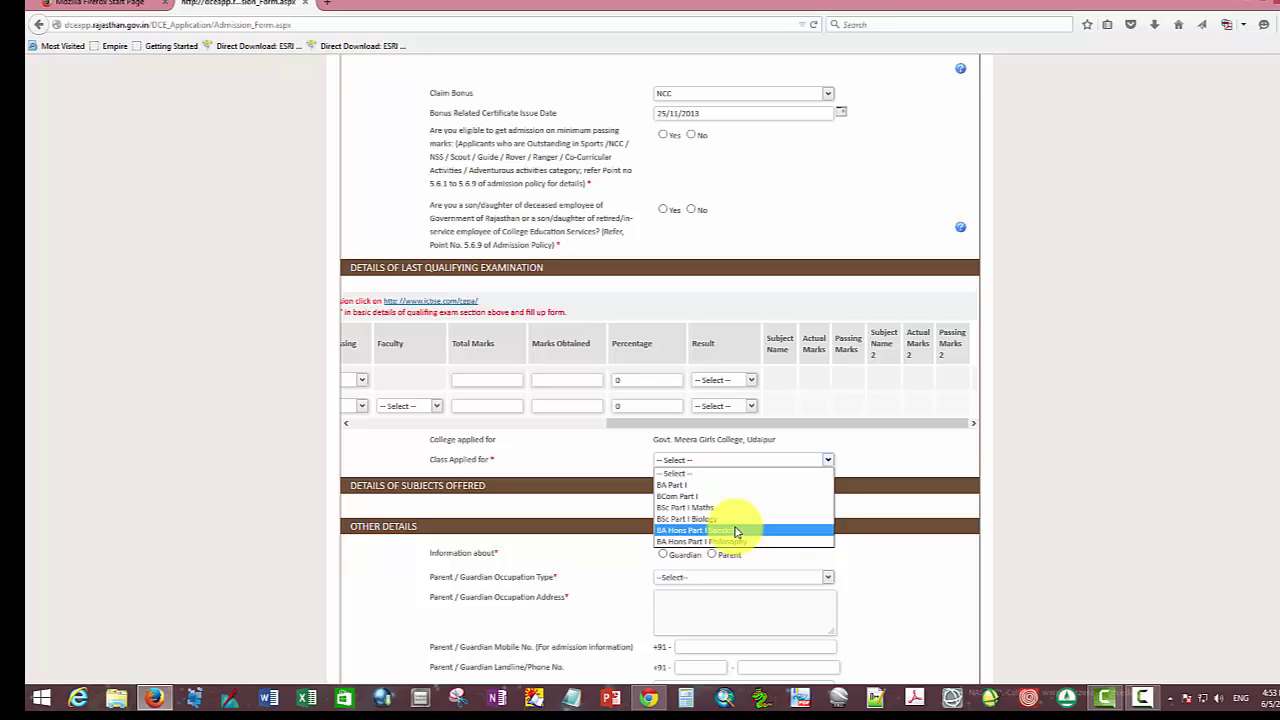
left_click(683, 488)
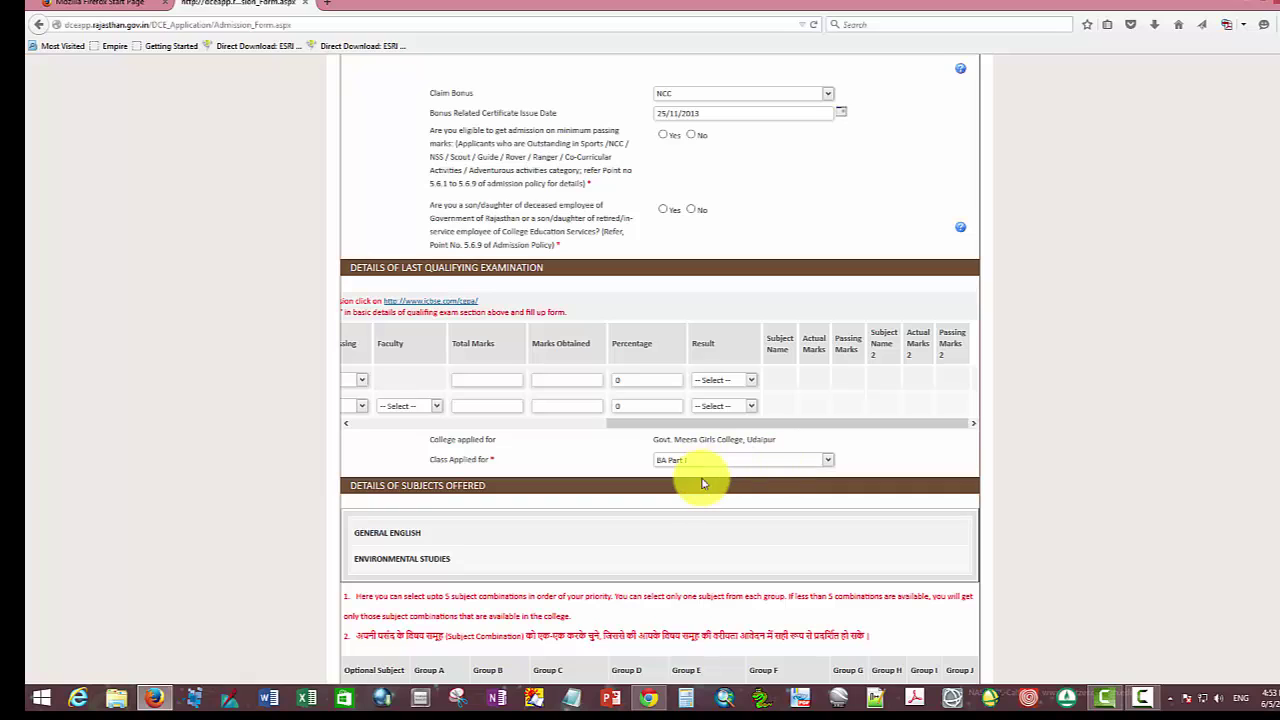
scroll(437, 400, "down", 4)
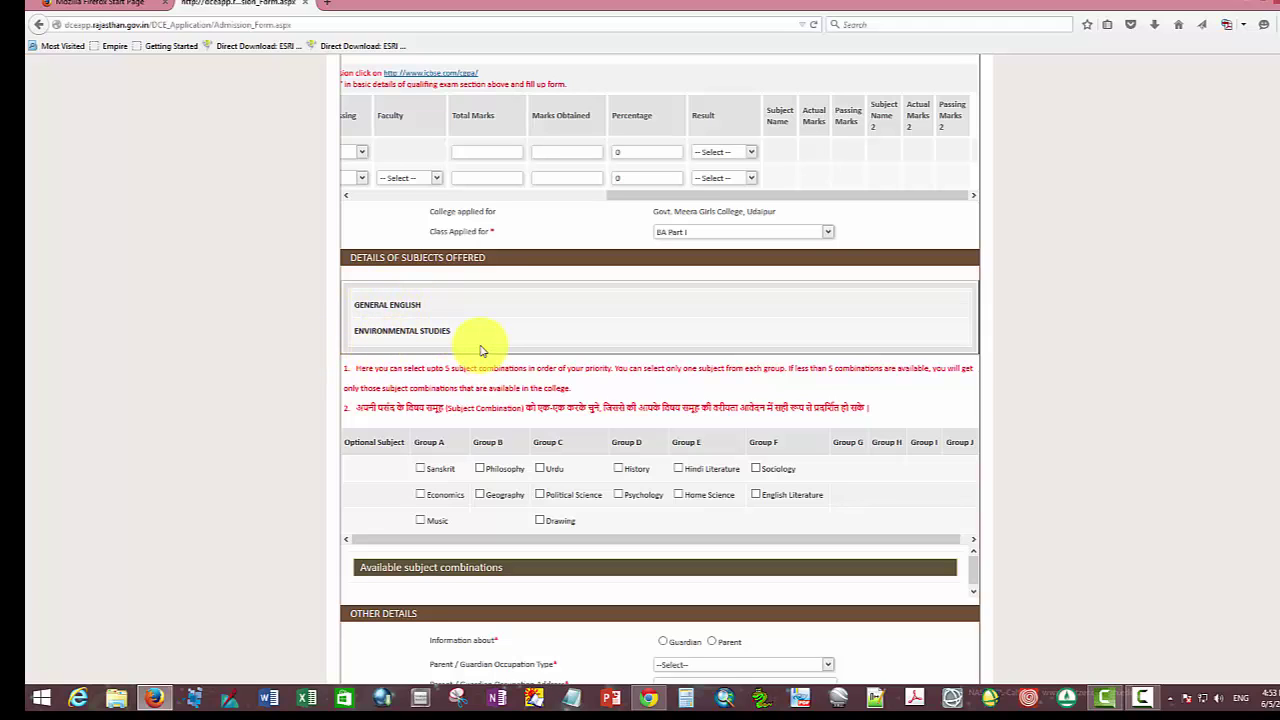
Step: Tick Economics, Geography and Political Science, select Combination-1, and add it as priority 1
scroll(480, 509, "down", 3)
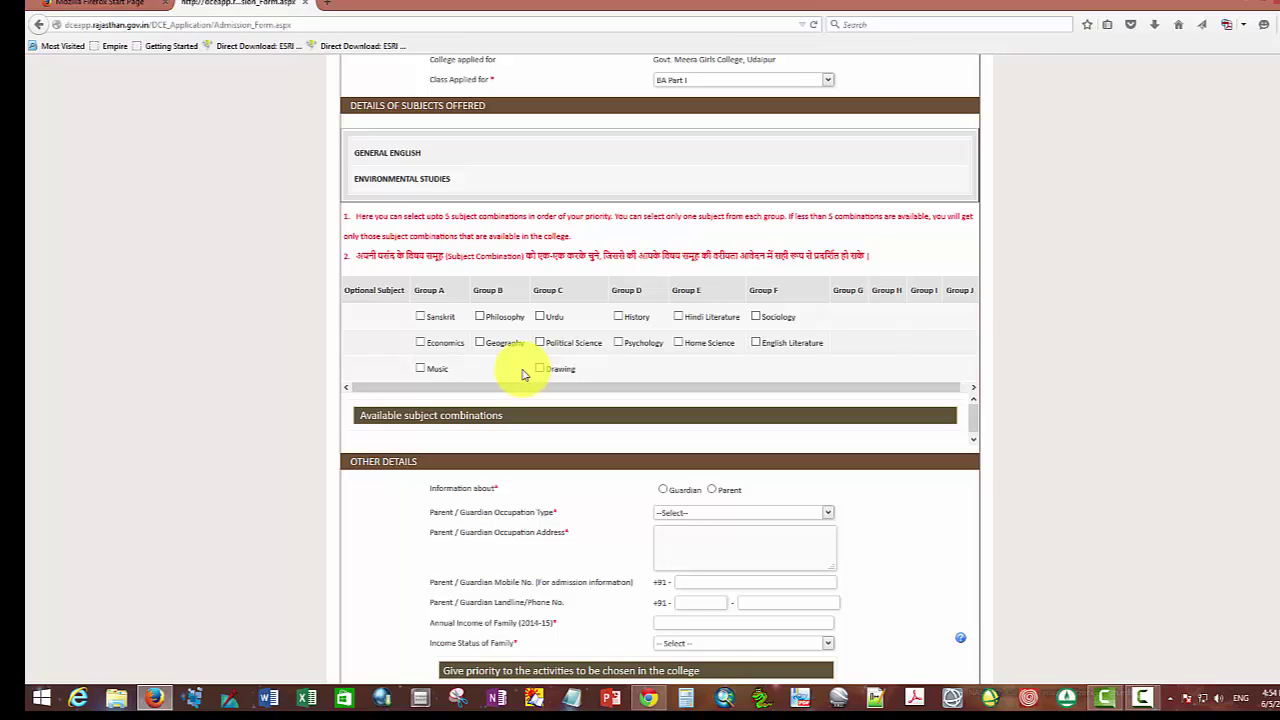
left_click(422, 344)
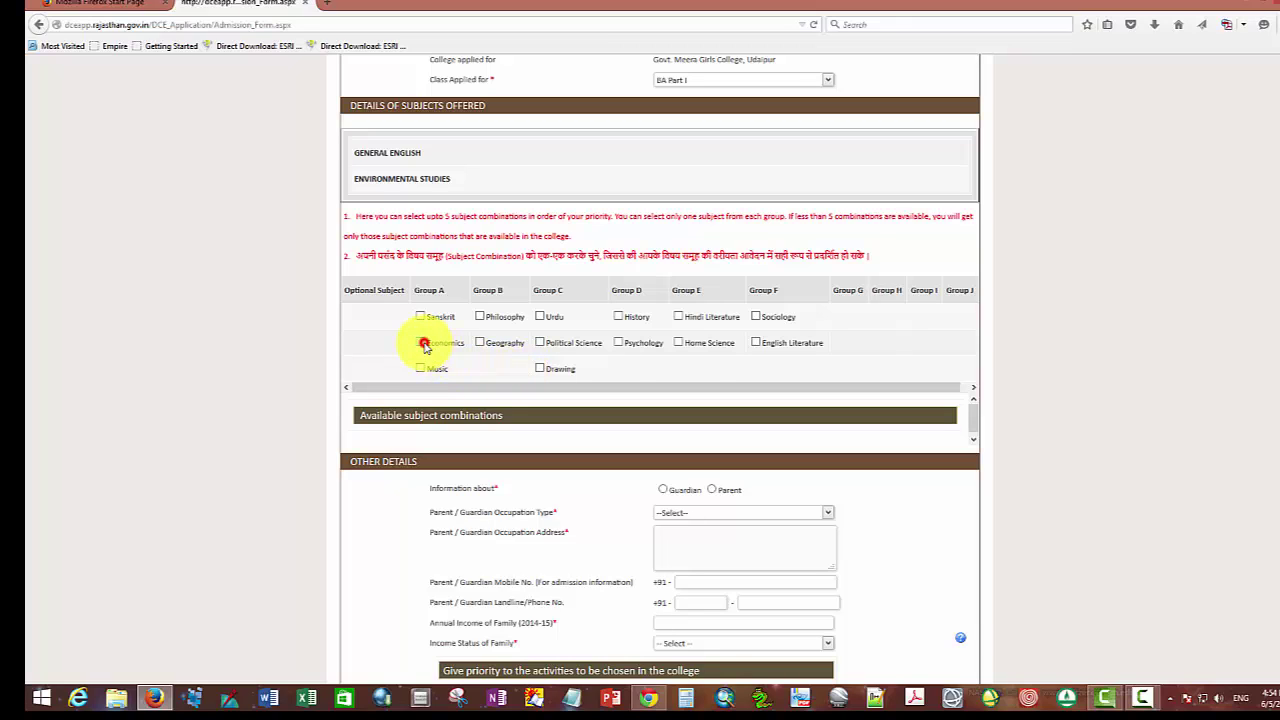
left_click(481, 342)
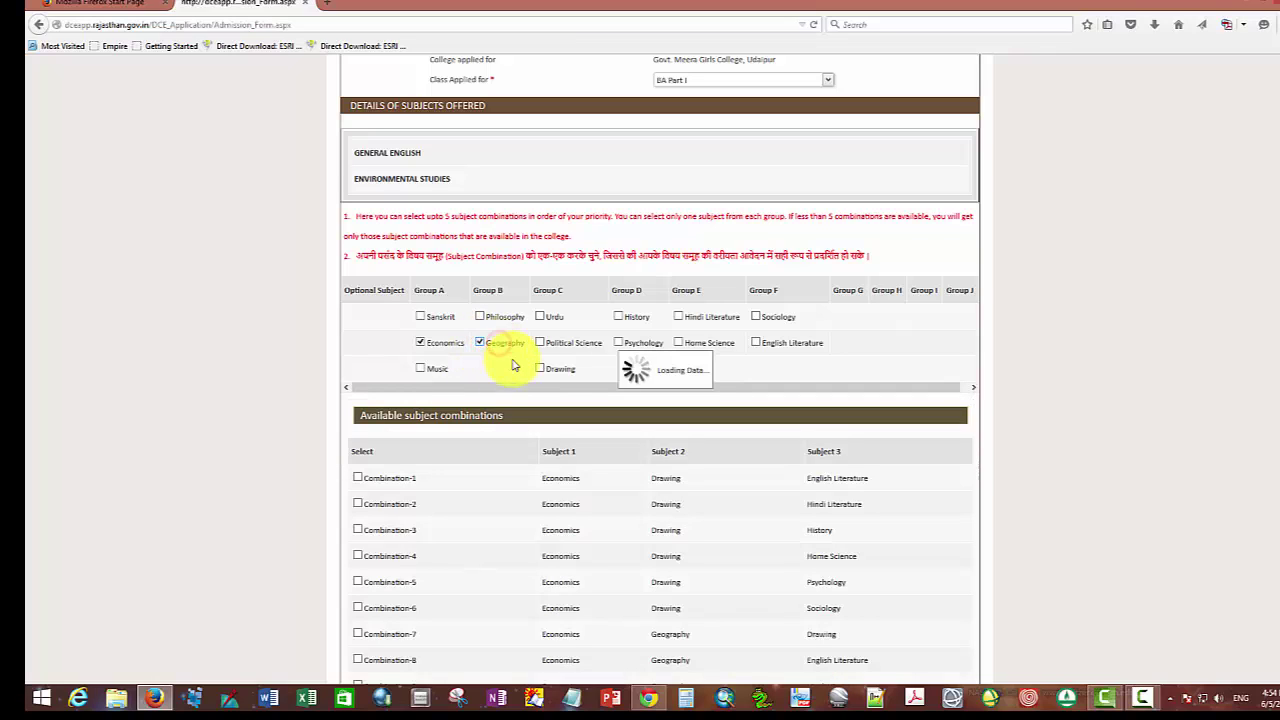
left_click(560, 345)
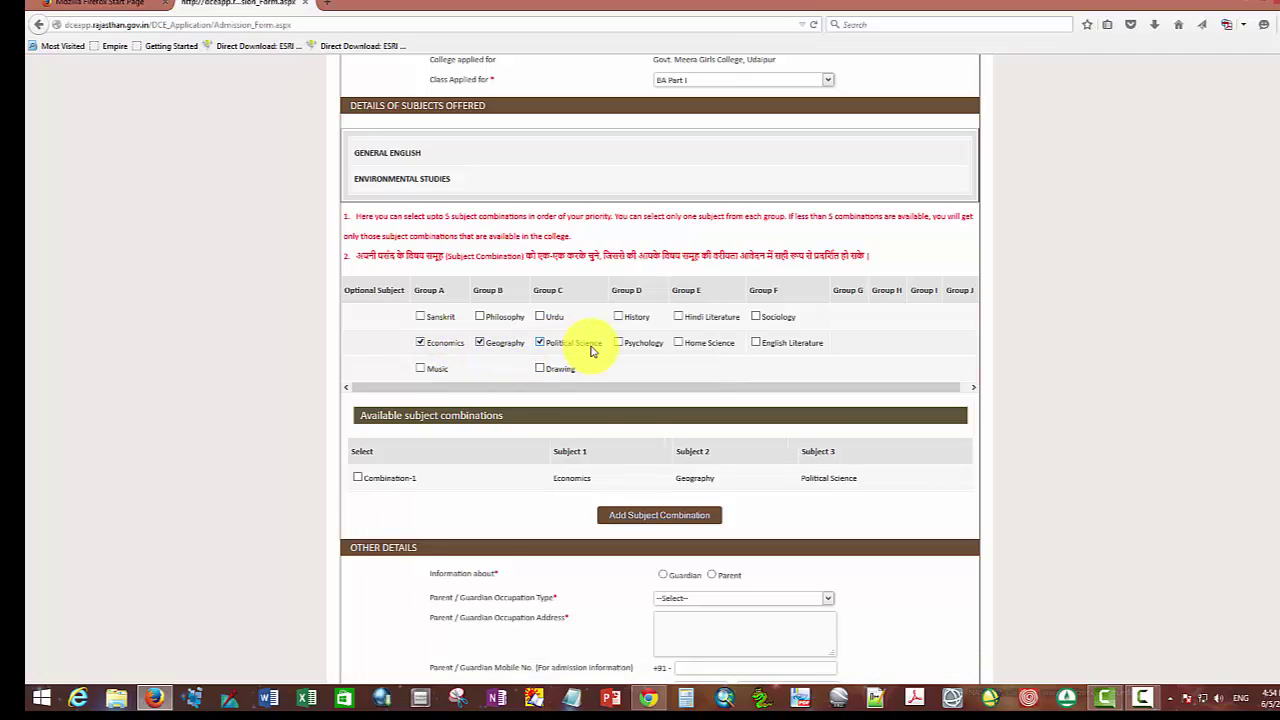
left_click(358, 478)
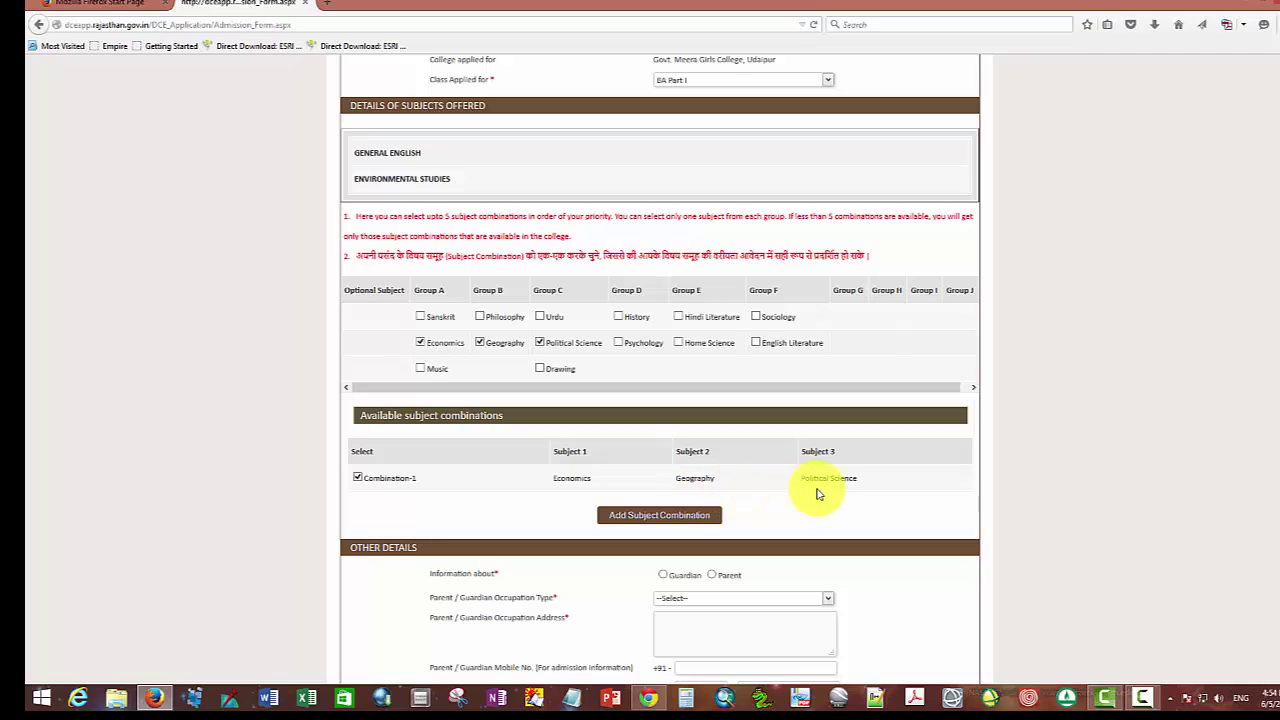
left_click(648, 518)
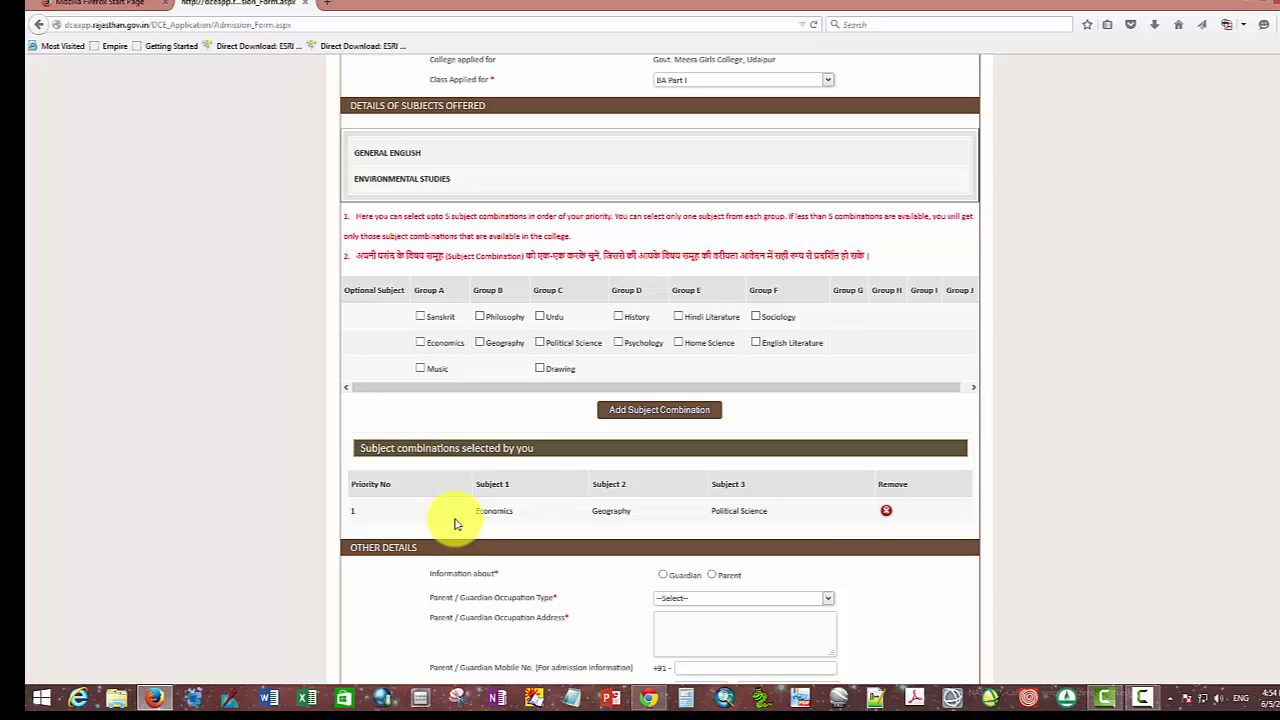
Step: Tick Economics, Geography and Drawing, select Combination-1, and add it as priority 2
left_click(421, 344)
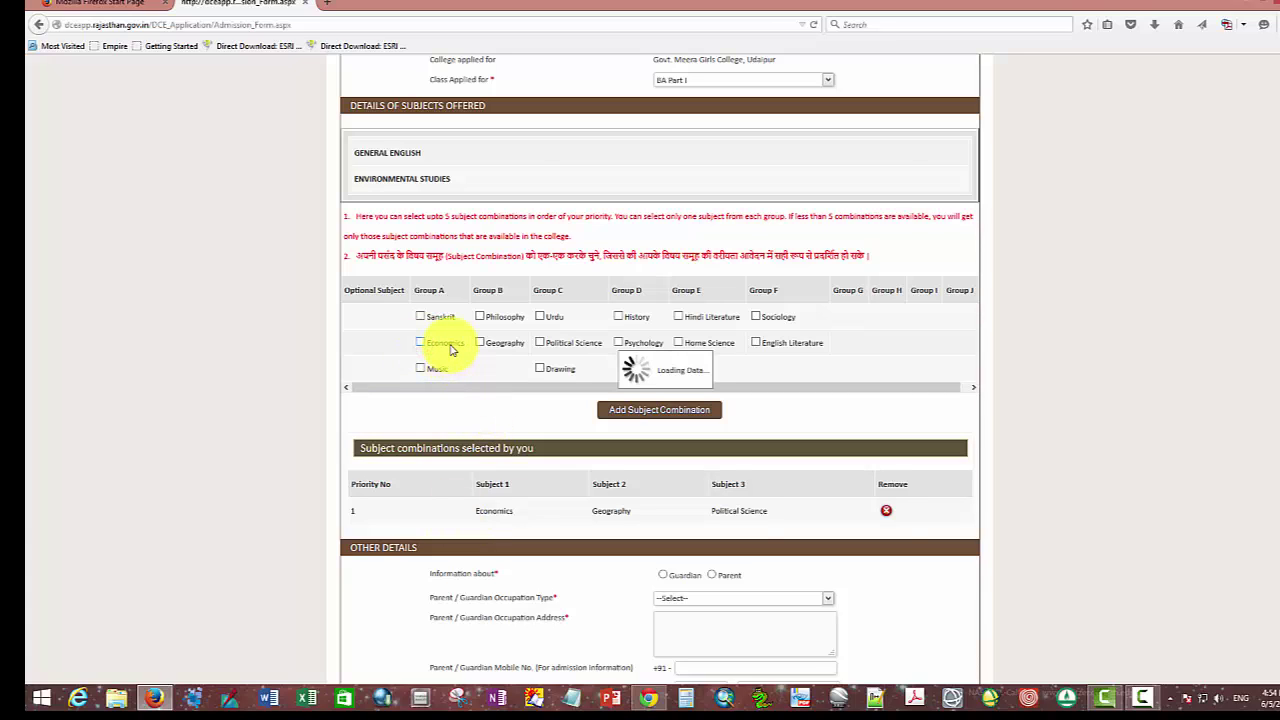
left_click(446, 346)
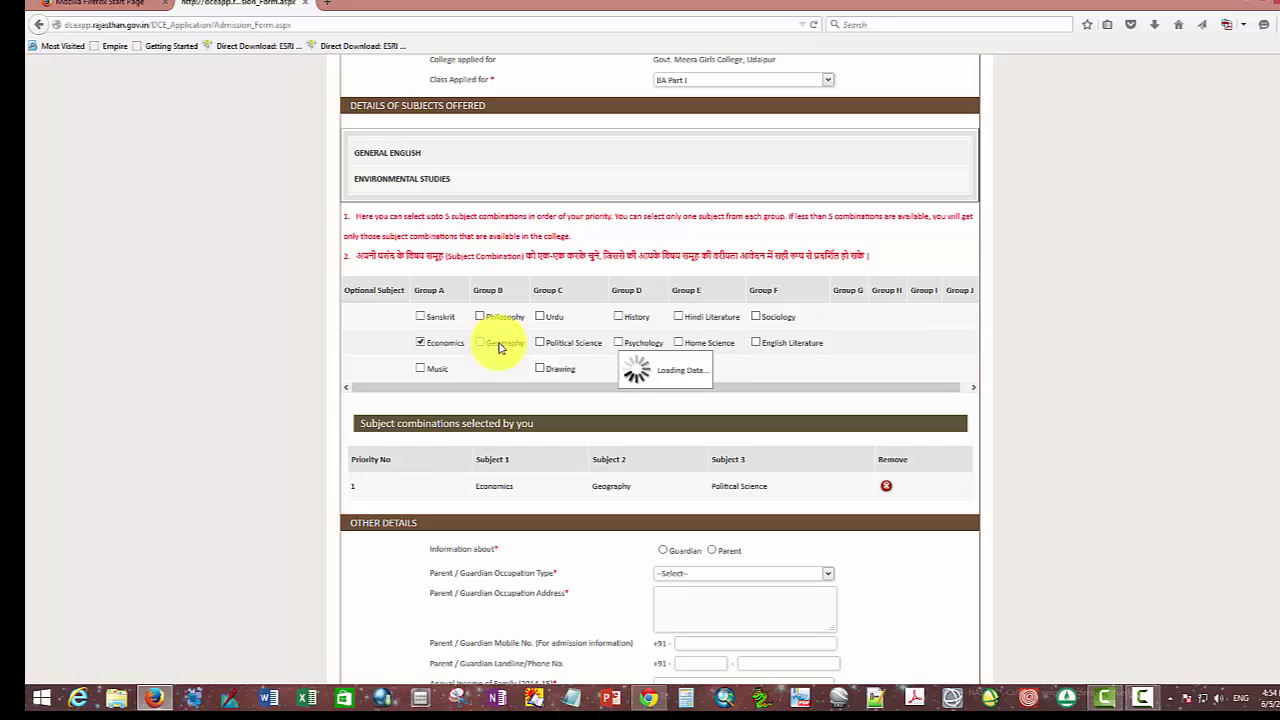
left_click(499, 344)
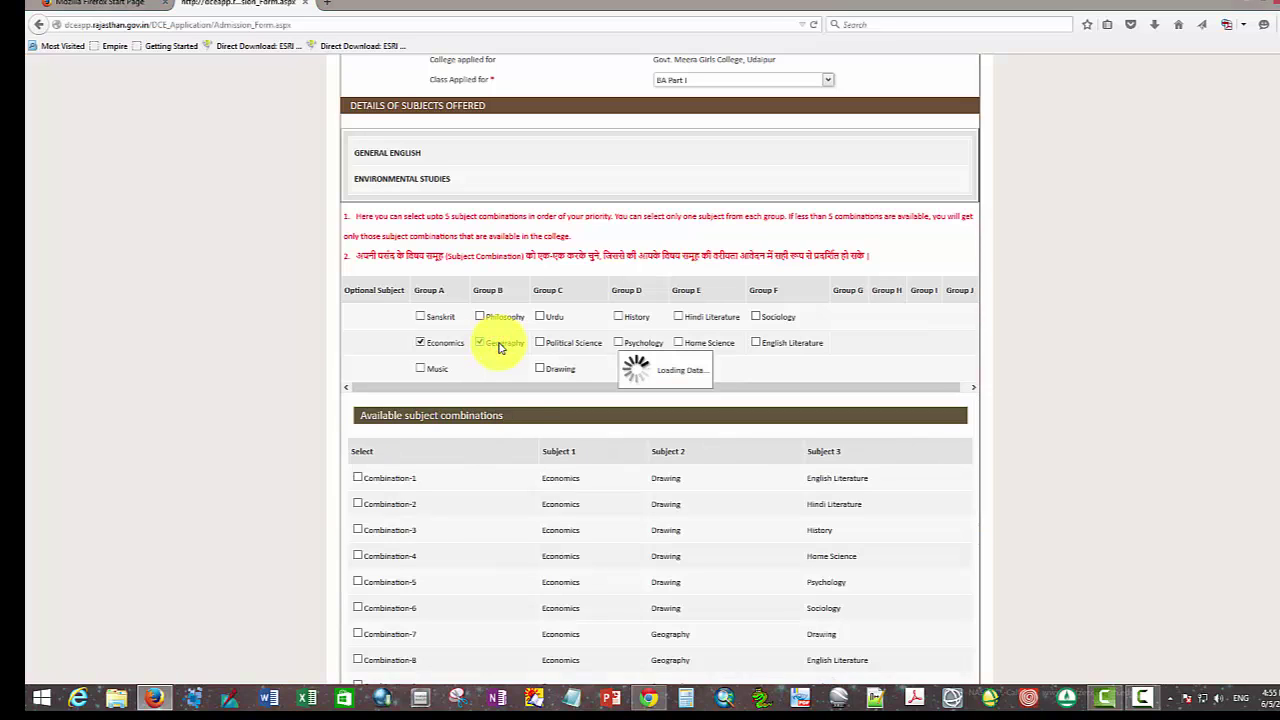
left_click(563, 370)
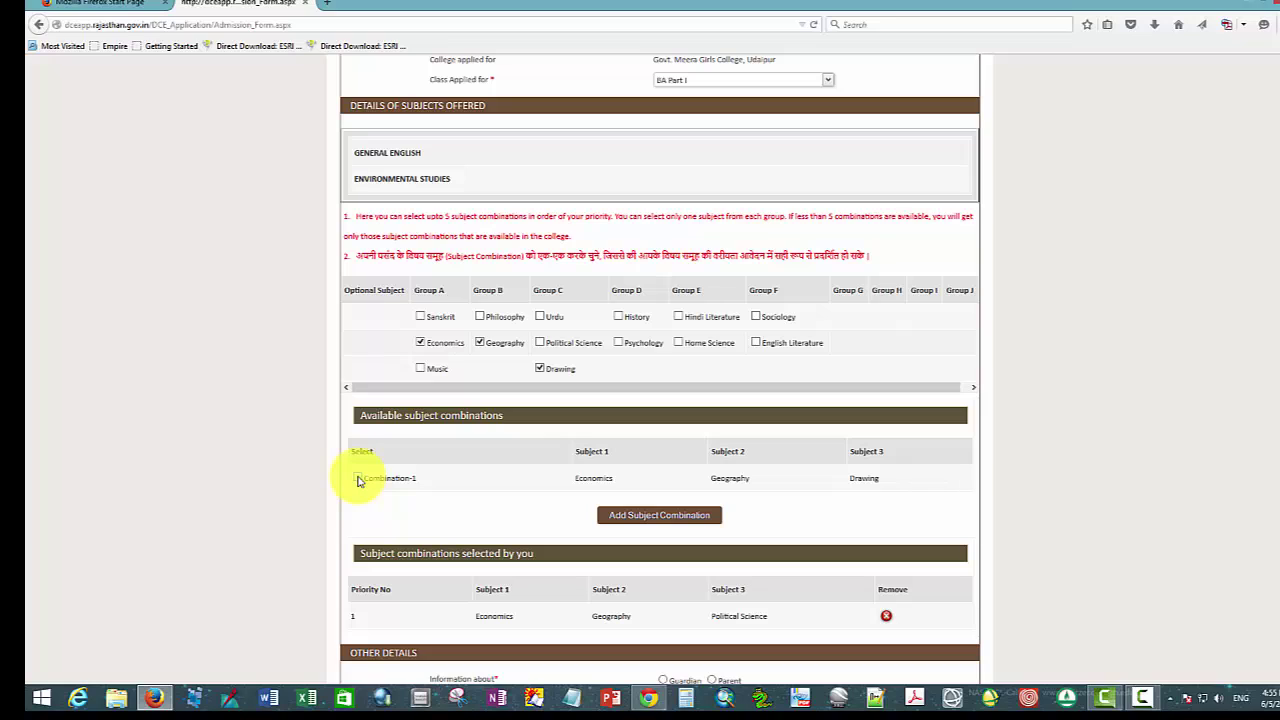
left_click(357, 478)
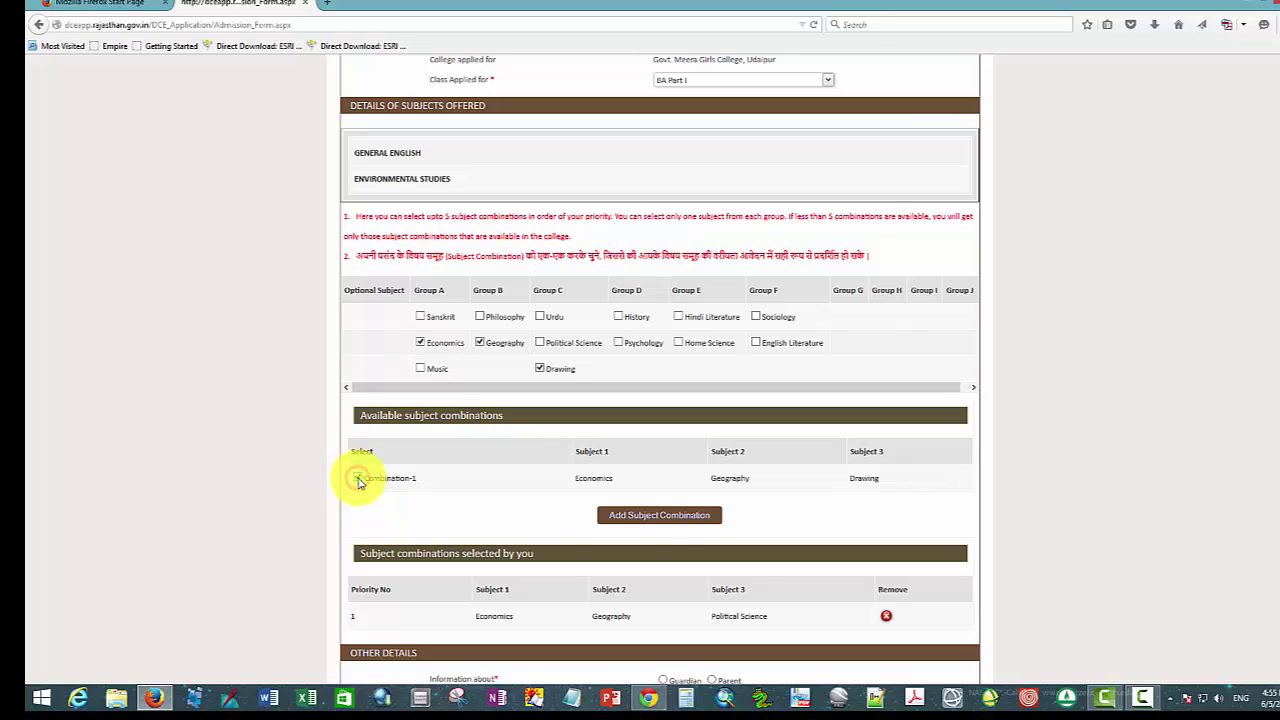
left_click(654, 516)
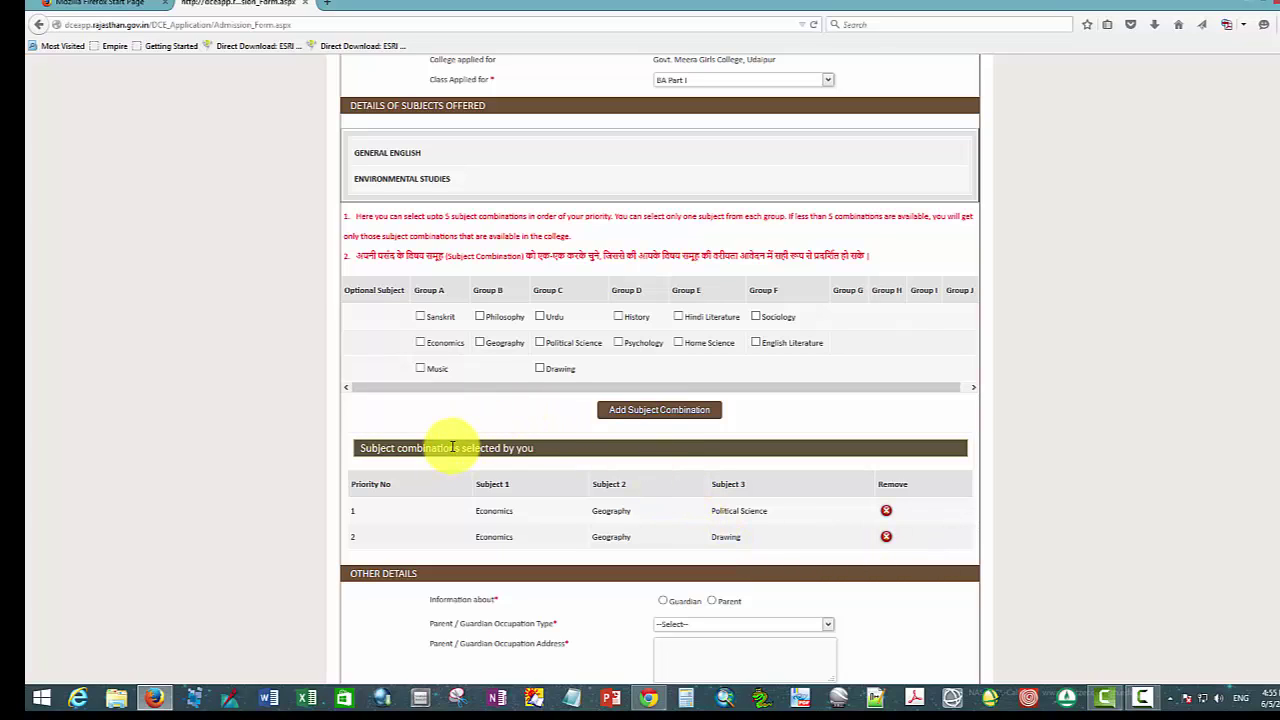
Step: Tick Economics, Geography and History, select Combination-1, and add it as priority 3
left_click(448, 343)
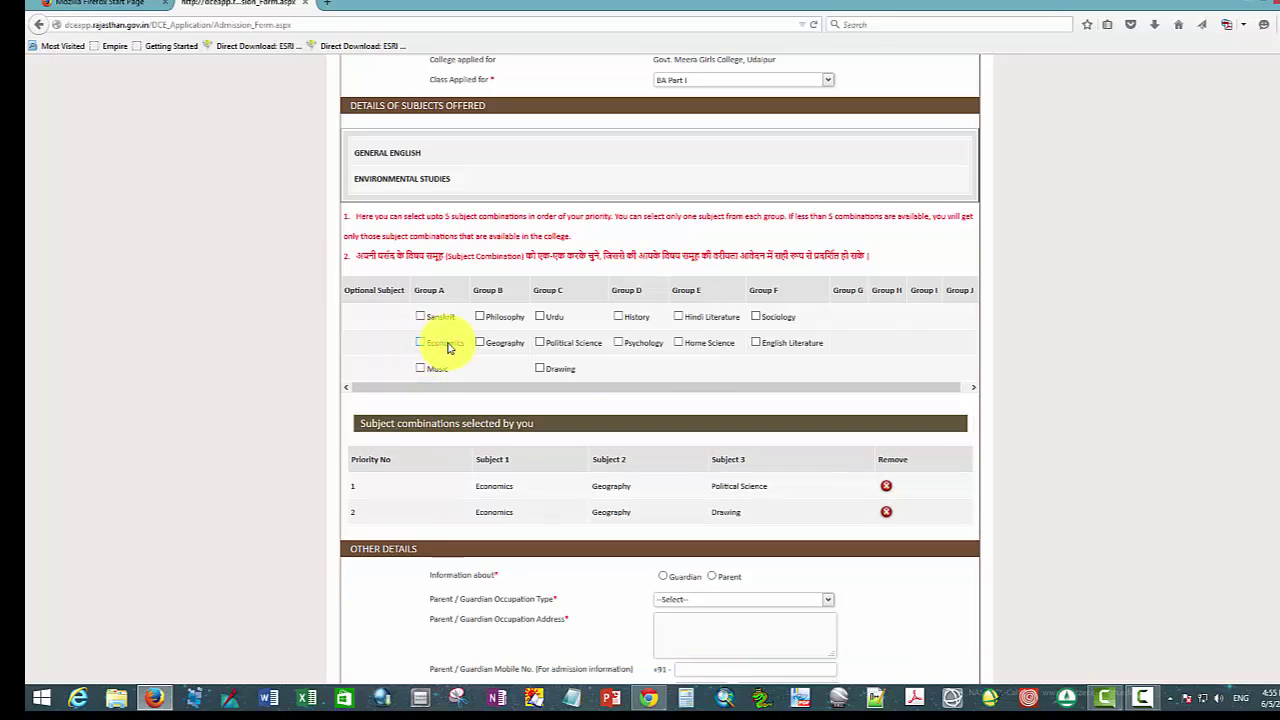
left_click(445, 344)
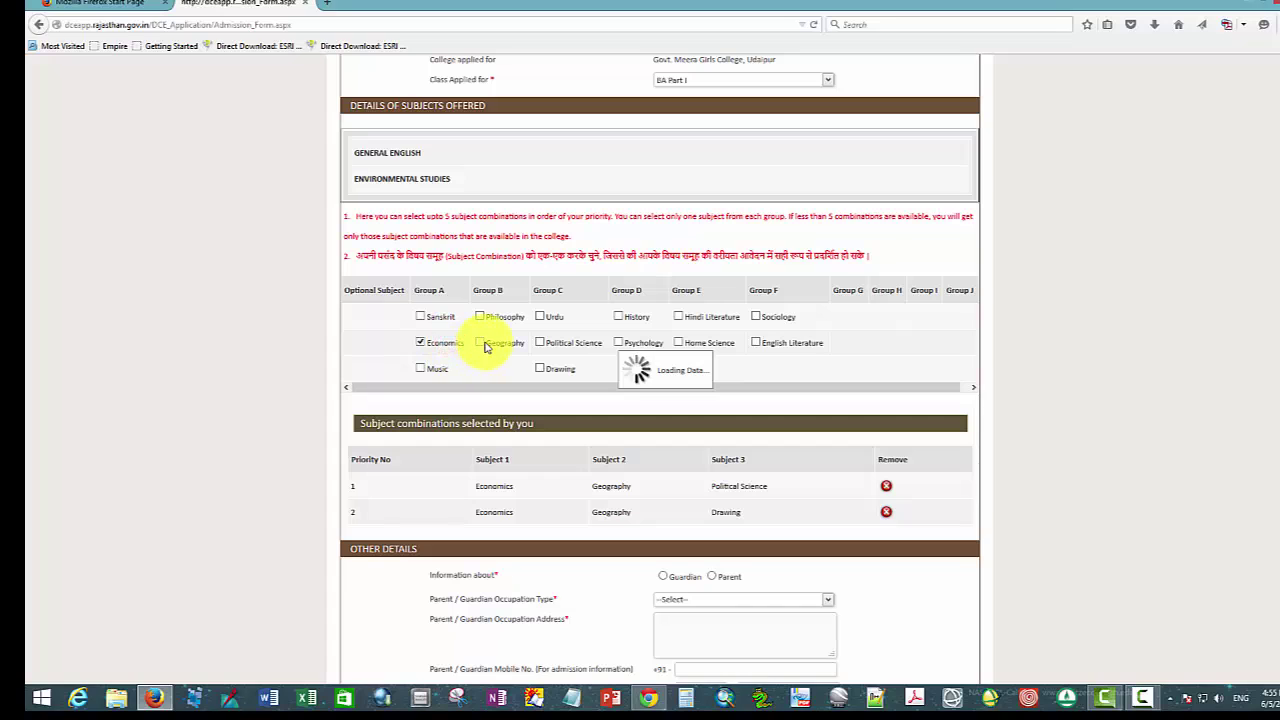
left_click(499, 344)
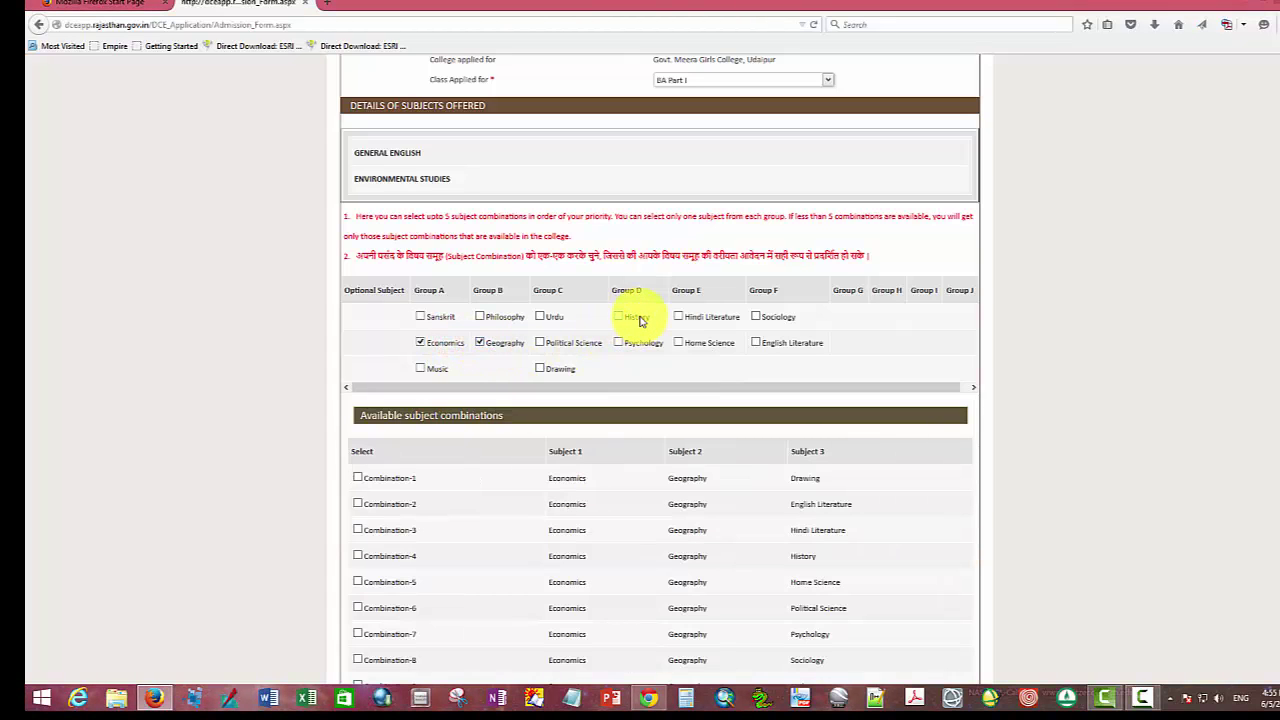
left_click(640, 320)
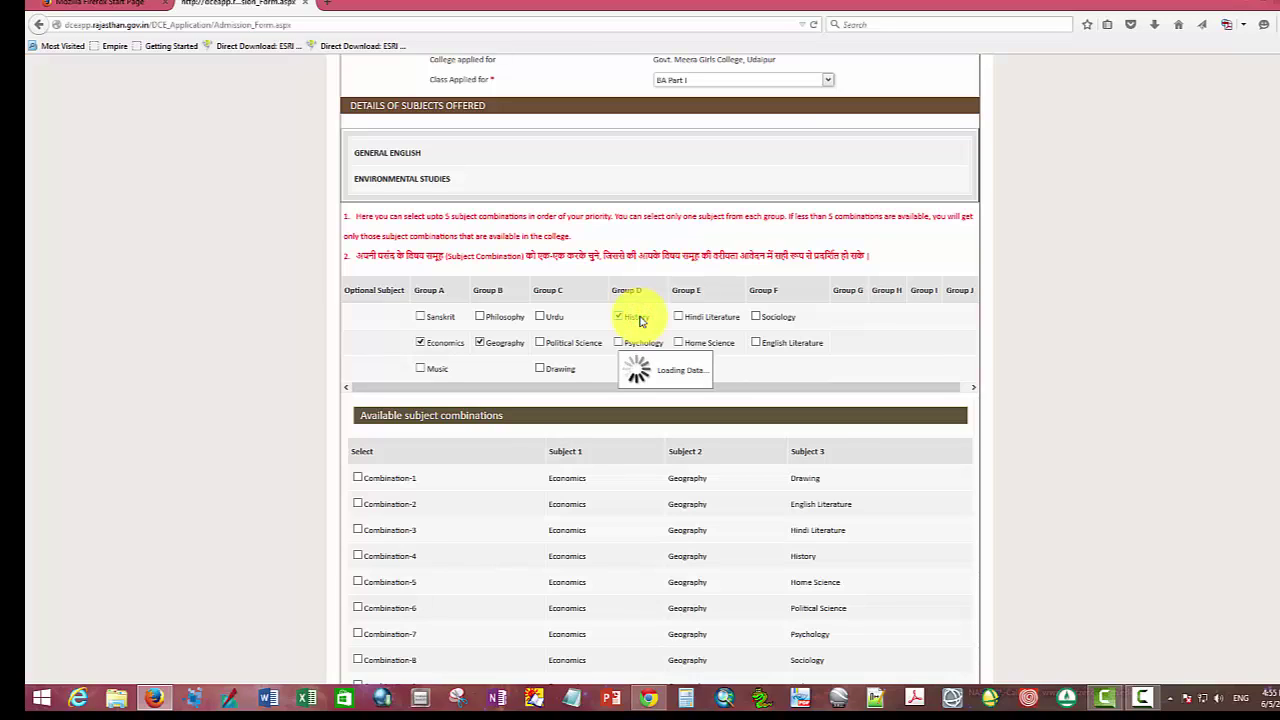
left_click(357, 478)
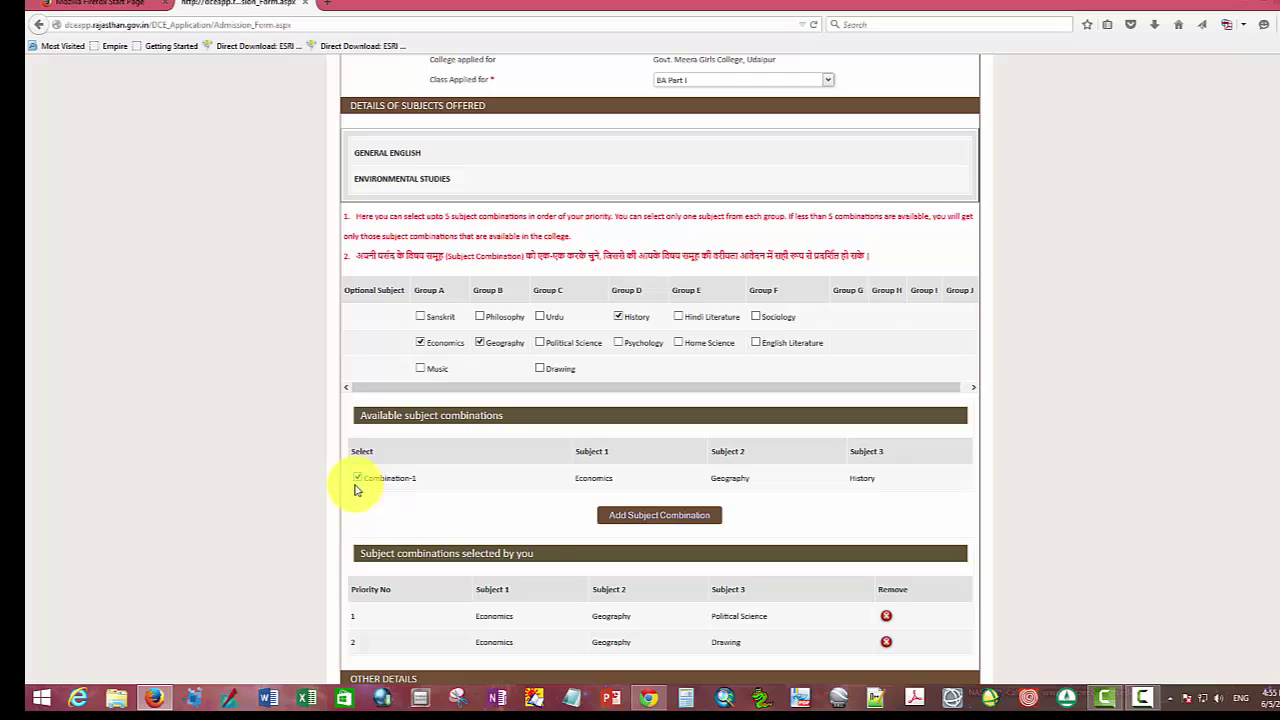
left_click(673, 518)
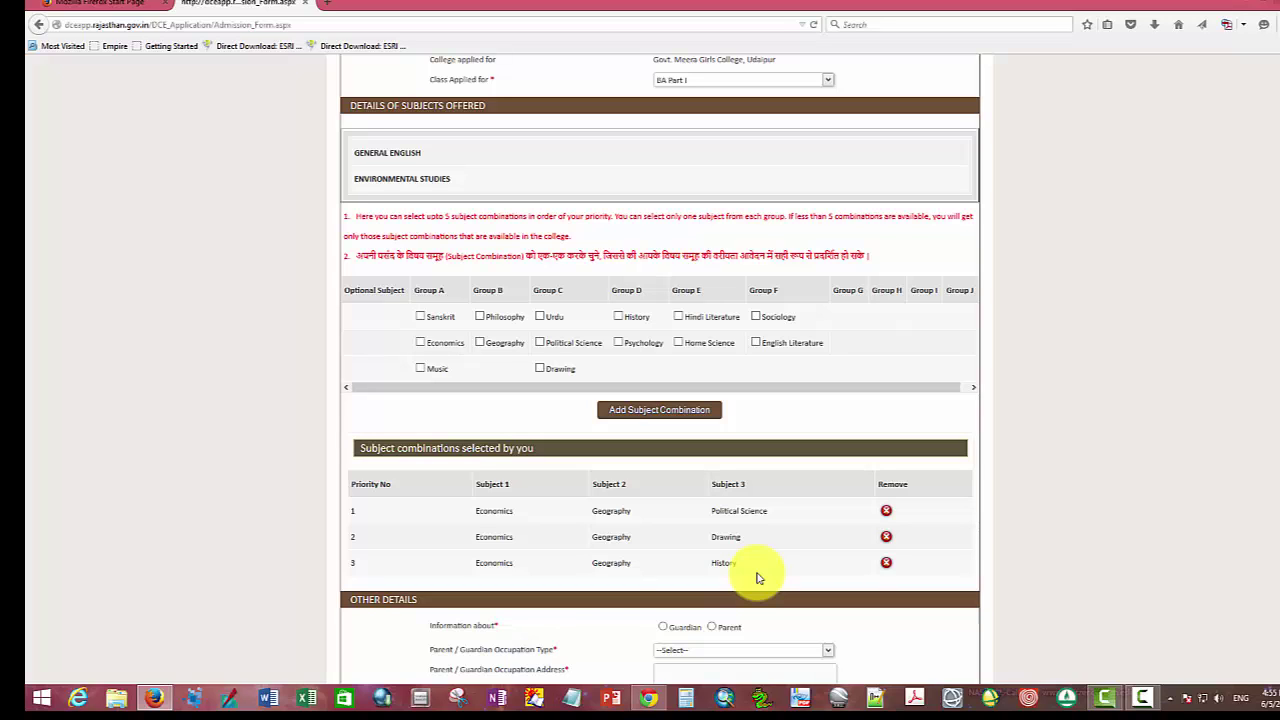
scroll(758, 578, "down", 3)
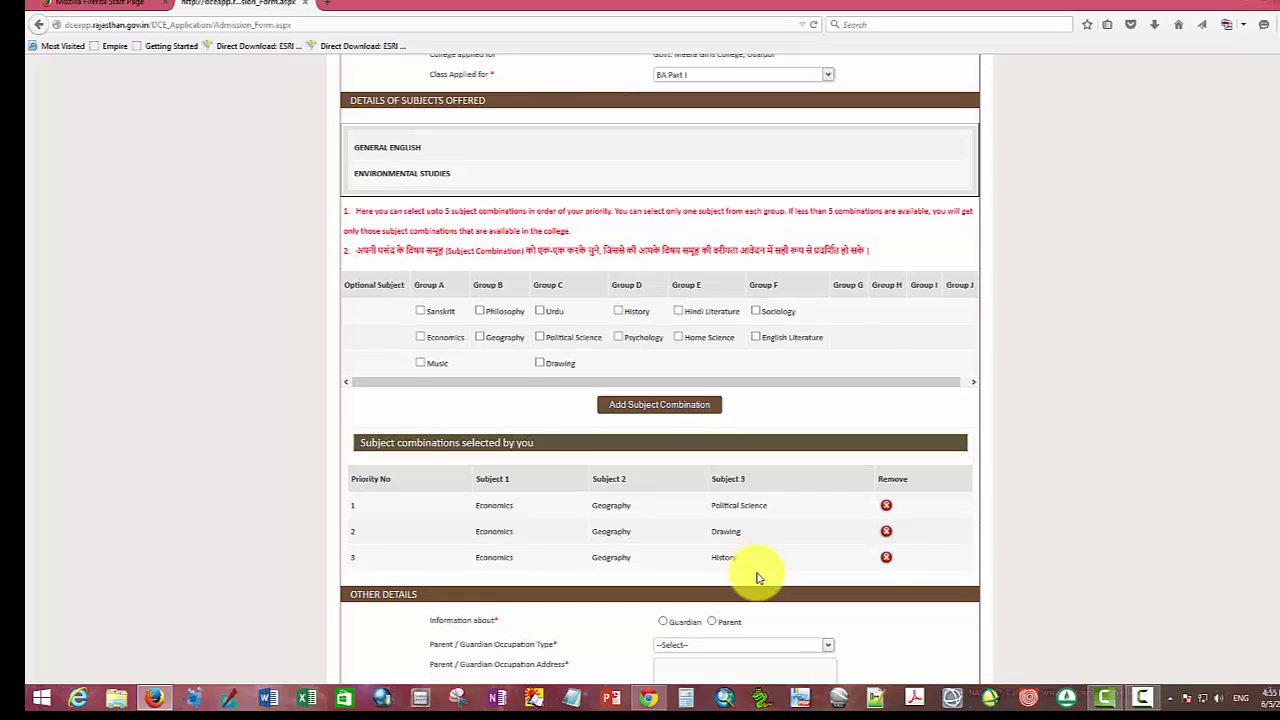
scroll(758, 573, "down", 3)
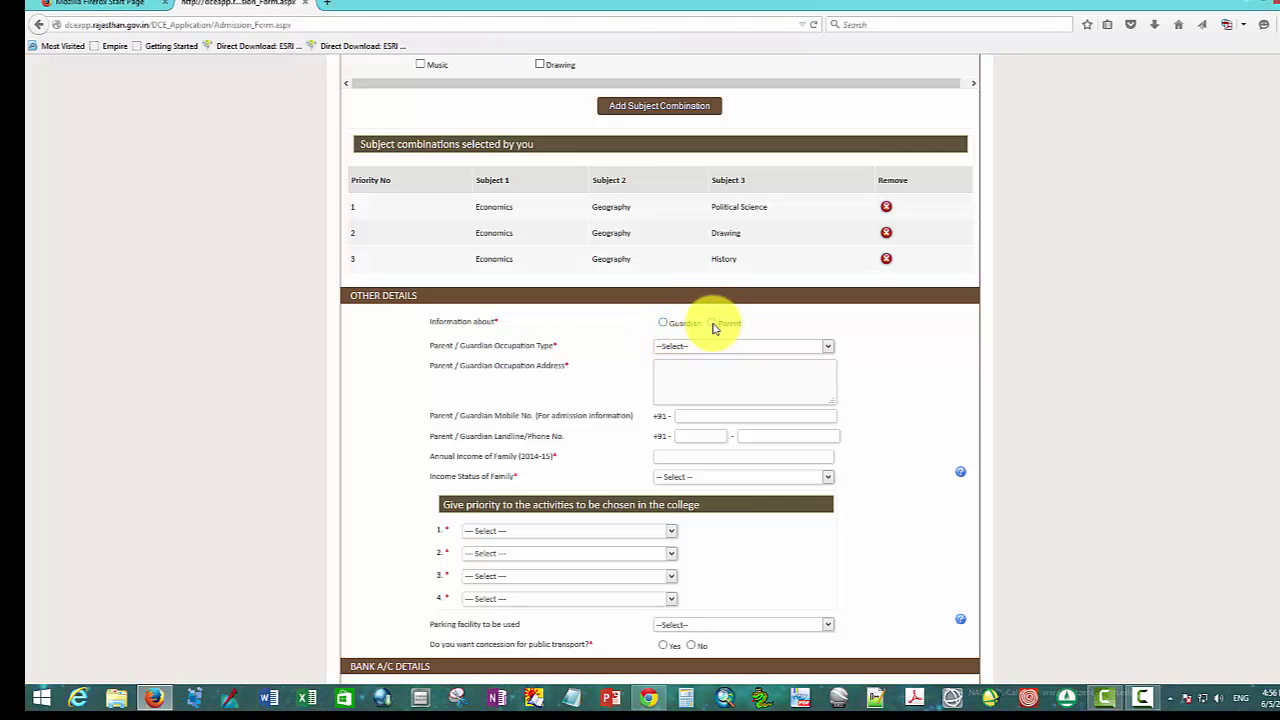
Step: Mark the details as the Parent's, with occupation type Rajasthan State Govt
left_click(712, 324)
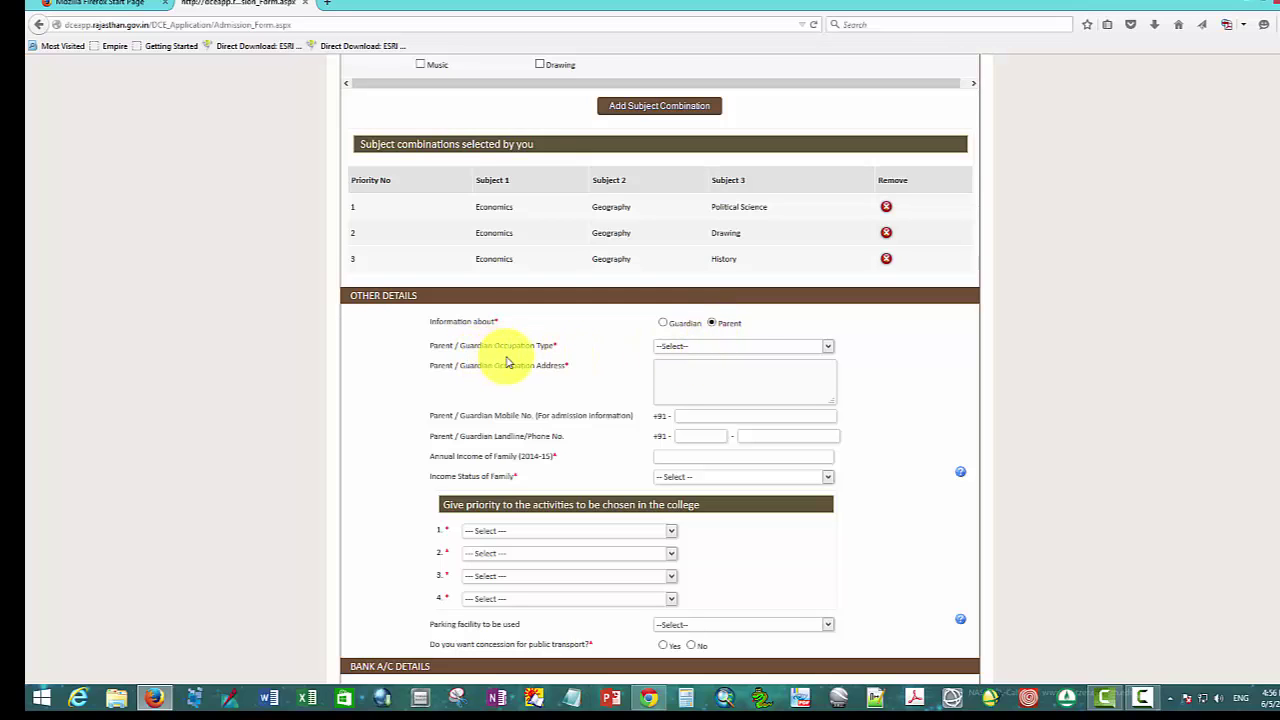
left_click(828, 347)
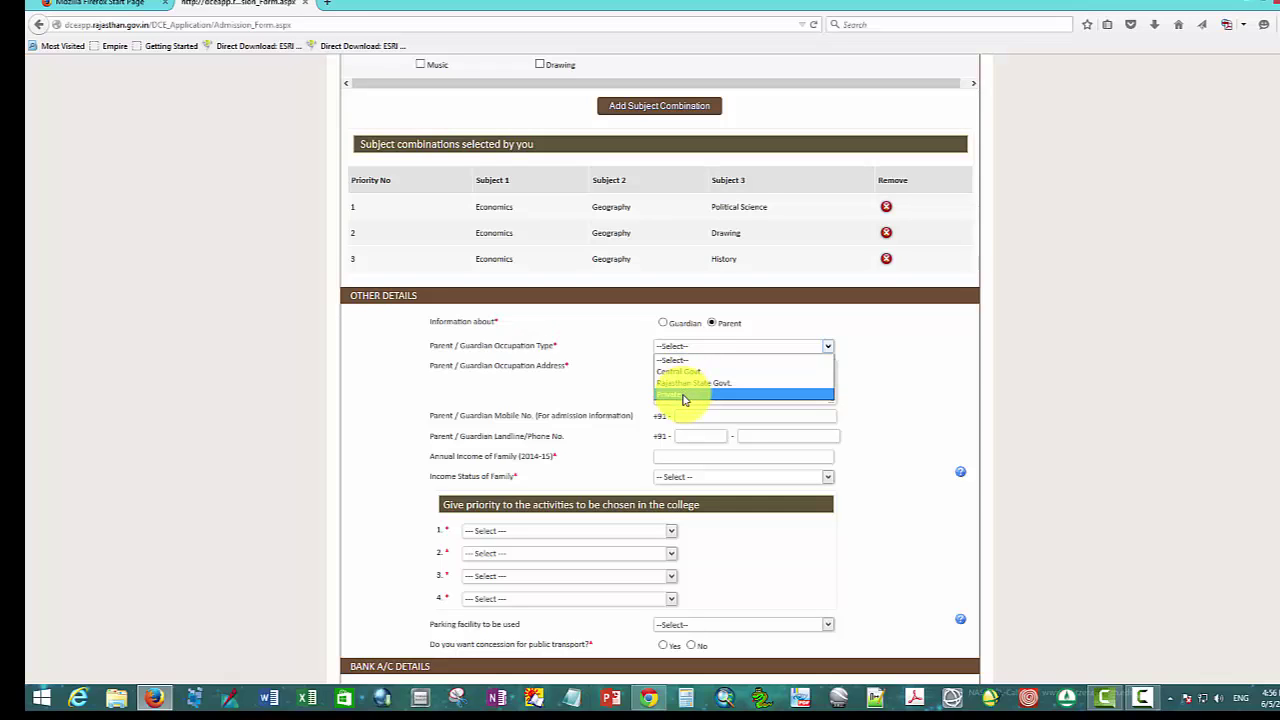
left_click(688, 383)
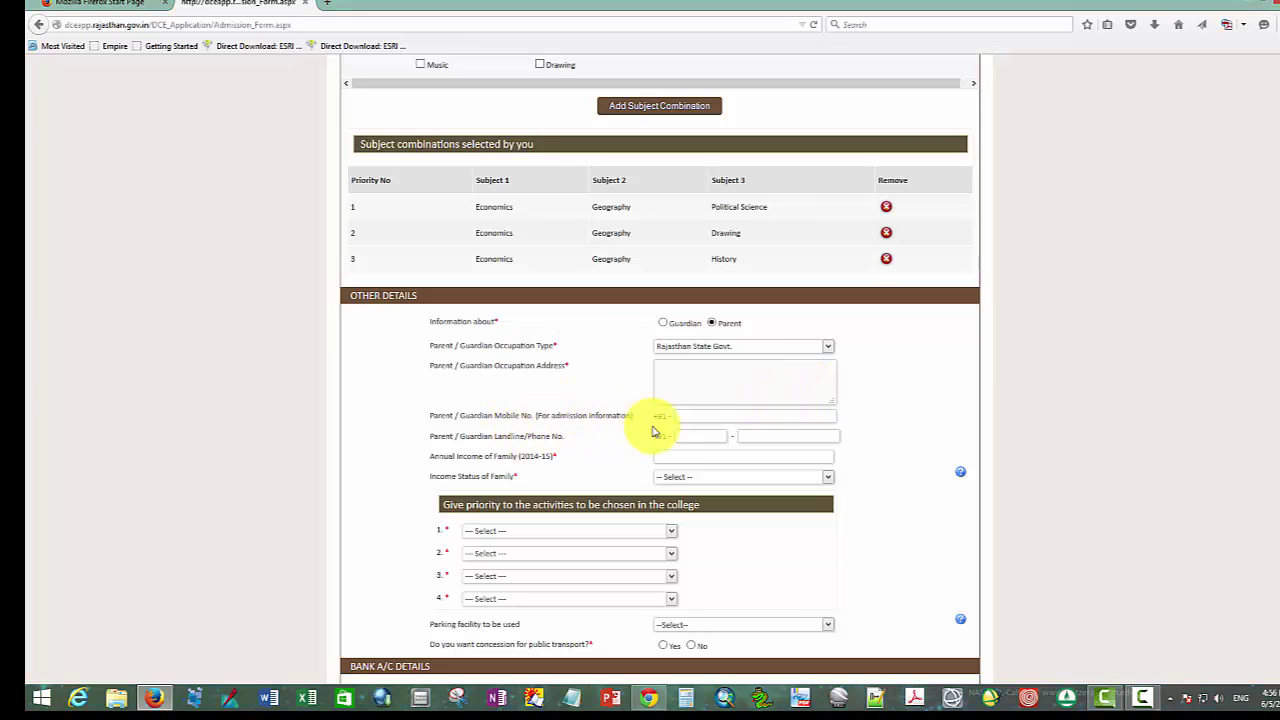
Step: Step through the parent's mobile number, landline area code, landline number and annual family income fields
left_click(692, 414)
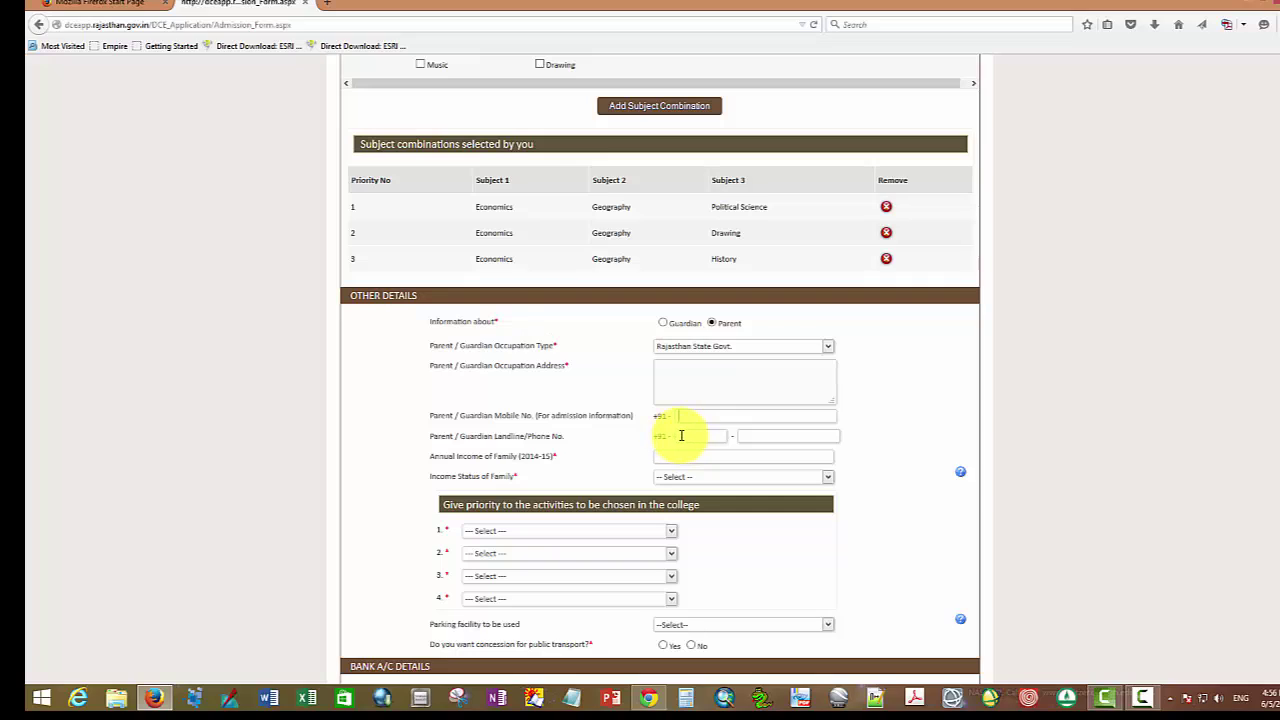
left_click(694, 436)
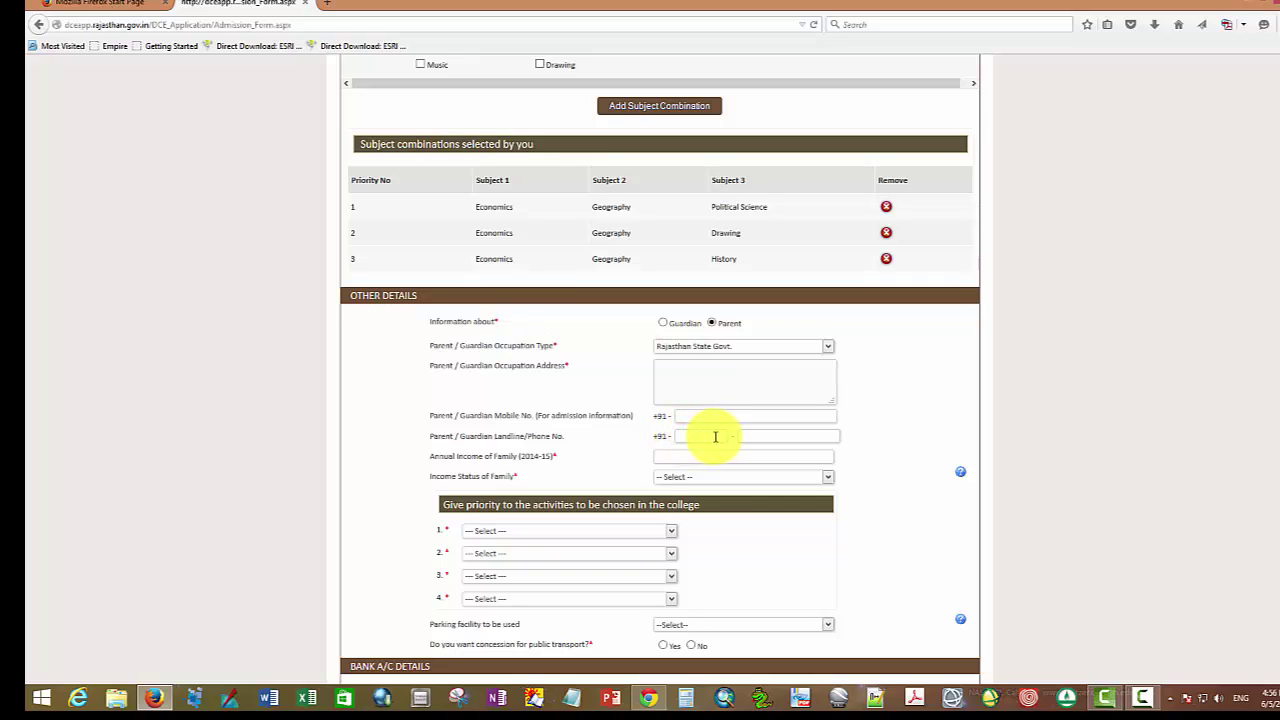
left_click(748, 437)
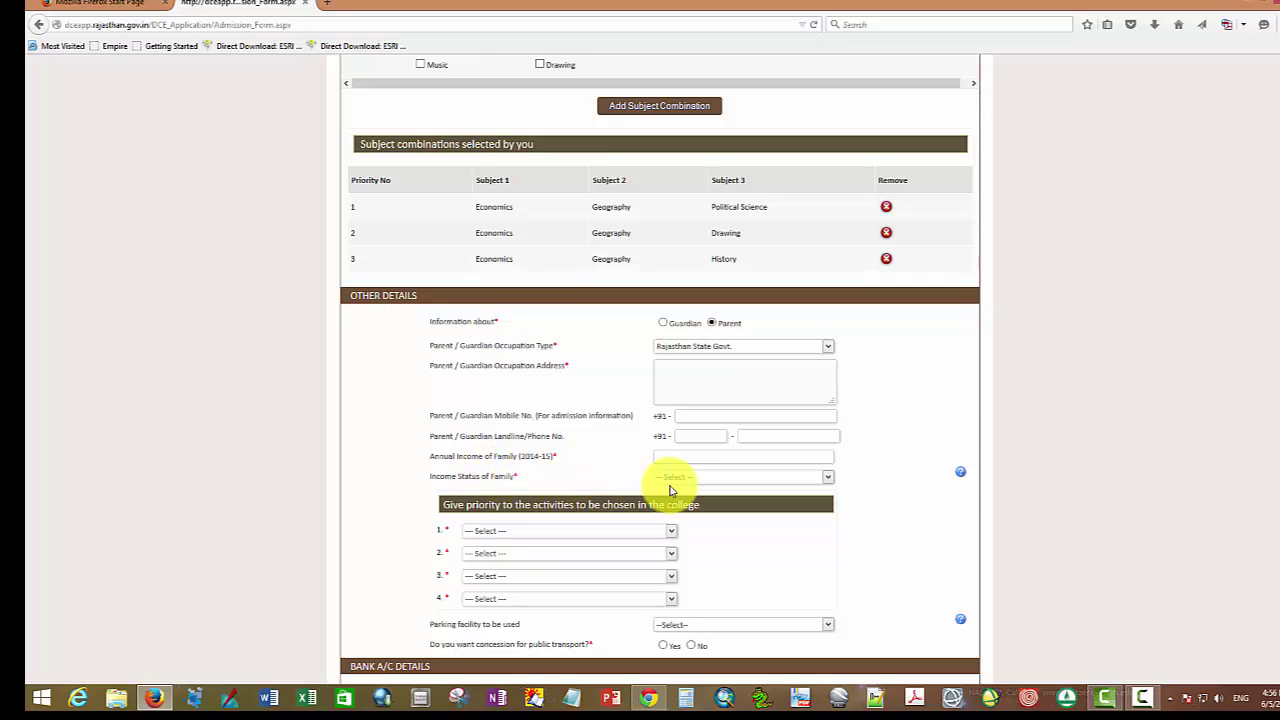
left_click(686, 456)
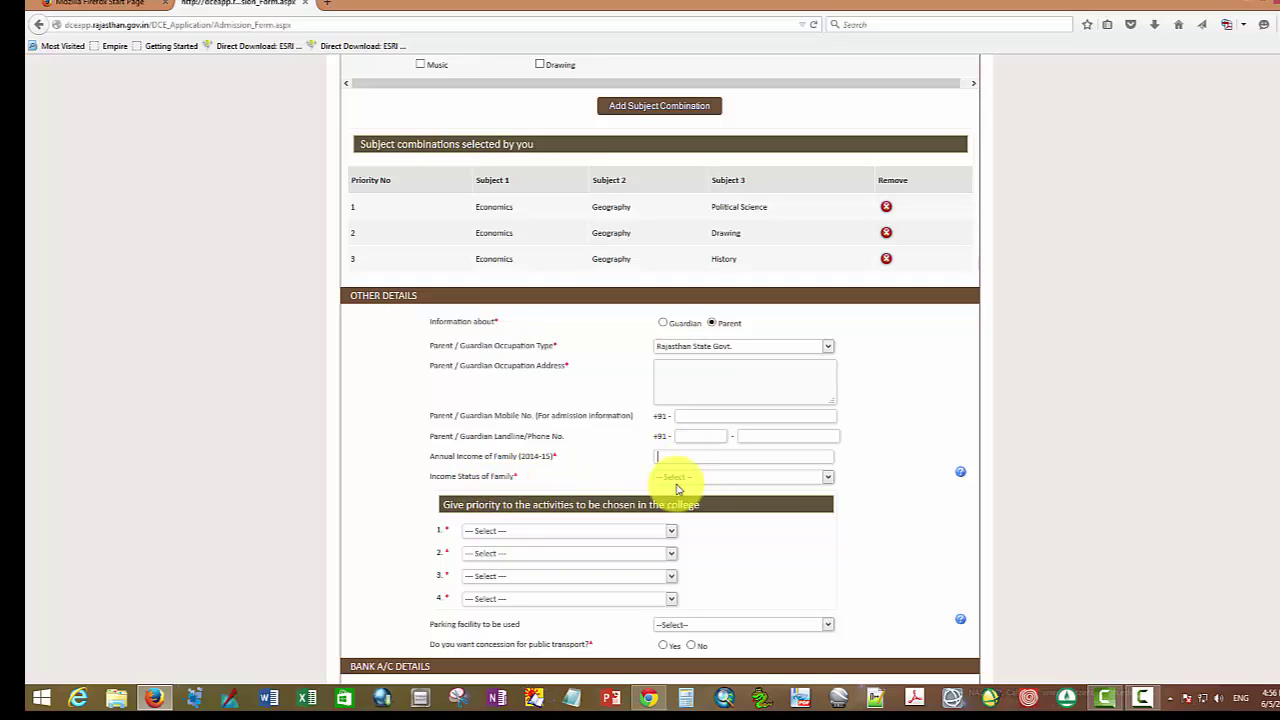
left_click(826, 478)
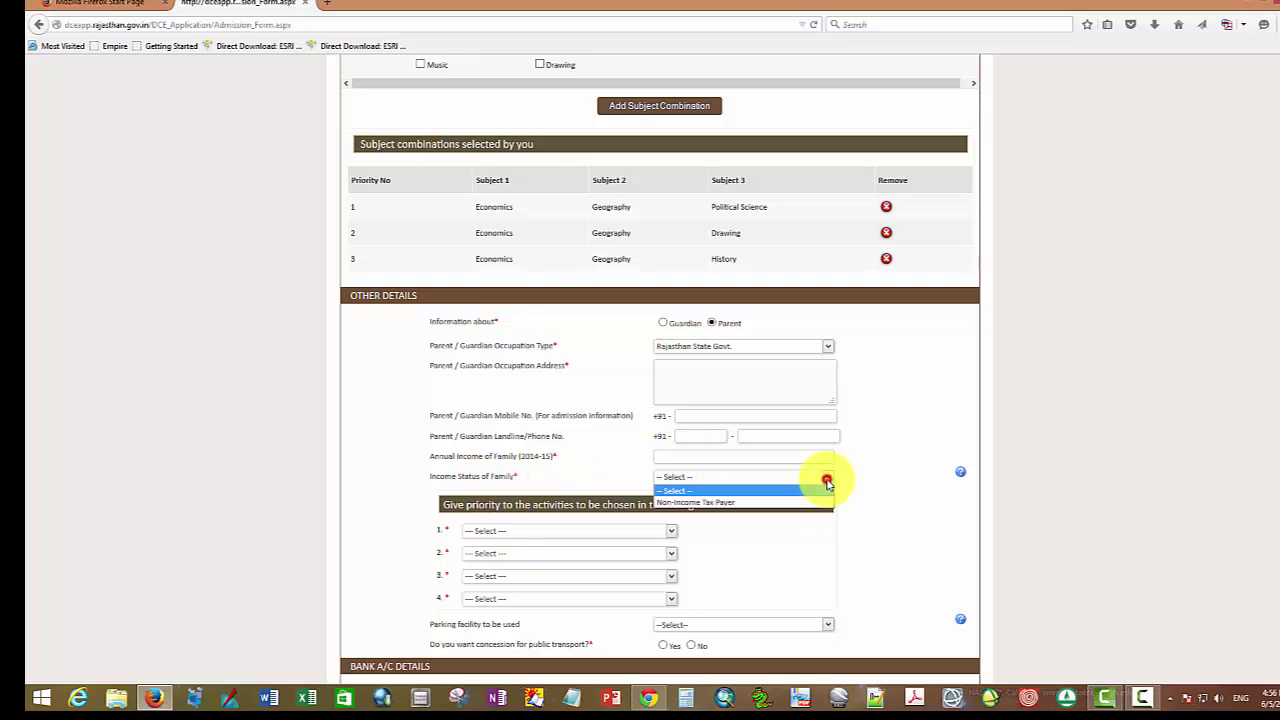
Step: Choose Non-Income Tax Payer for family income status, then return to the Admission_Form tab's Other Details
left_click(723, 503)
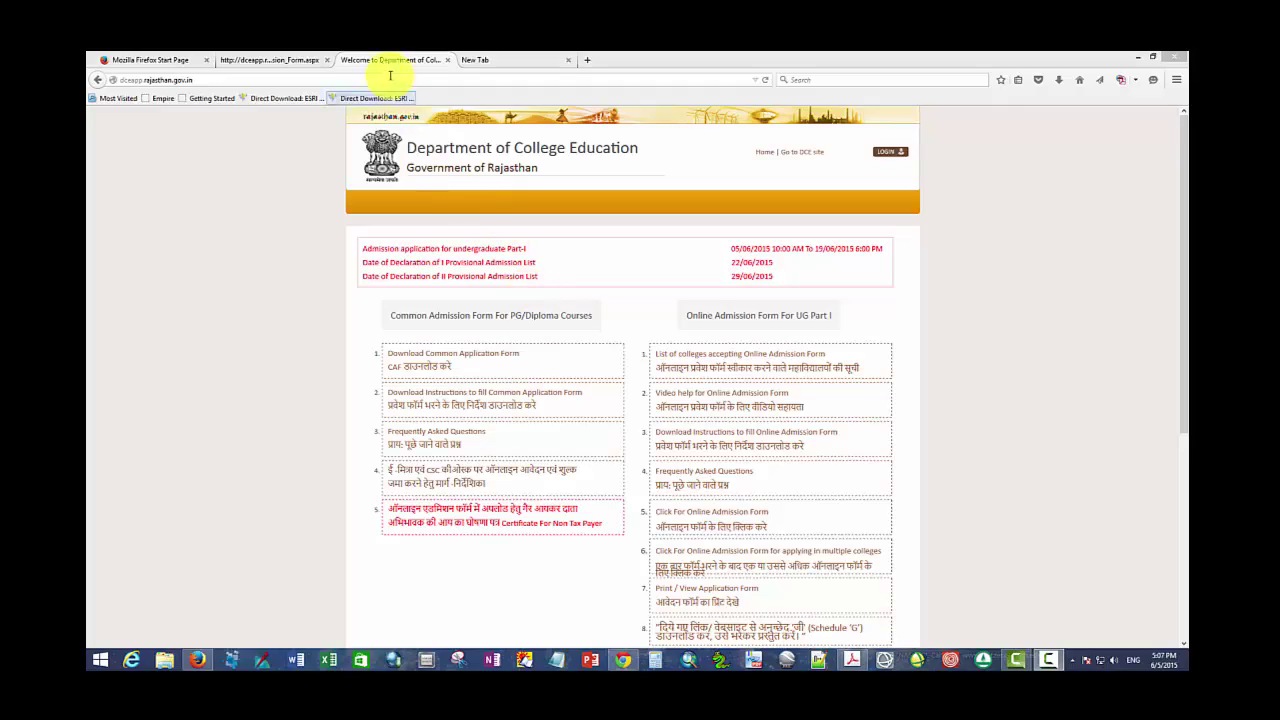
left_click(289, 61)
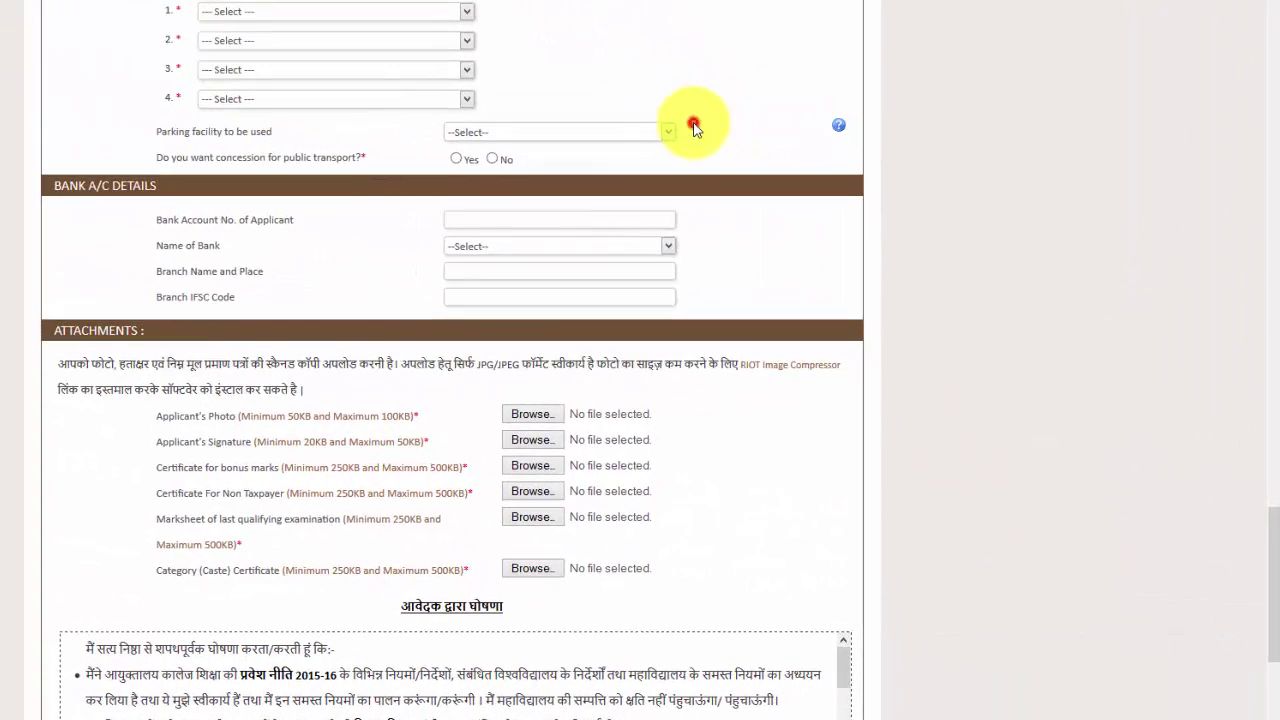
left_click_drag(695, 128, 694, 266)
left_click(1037, 251)
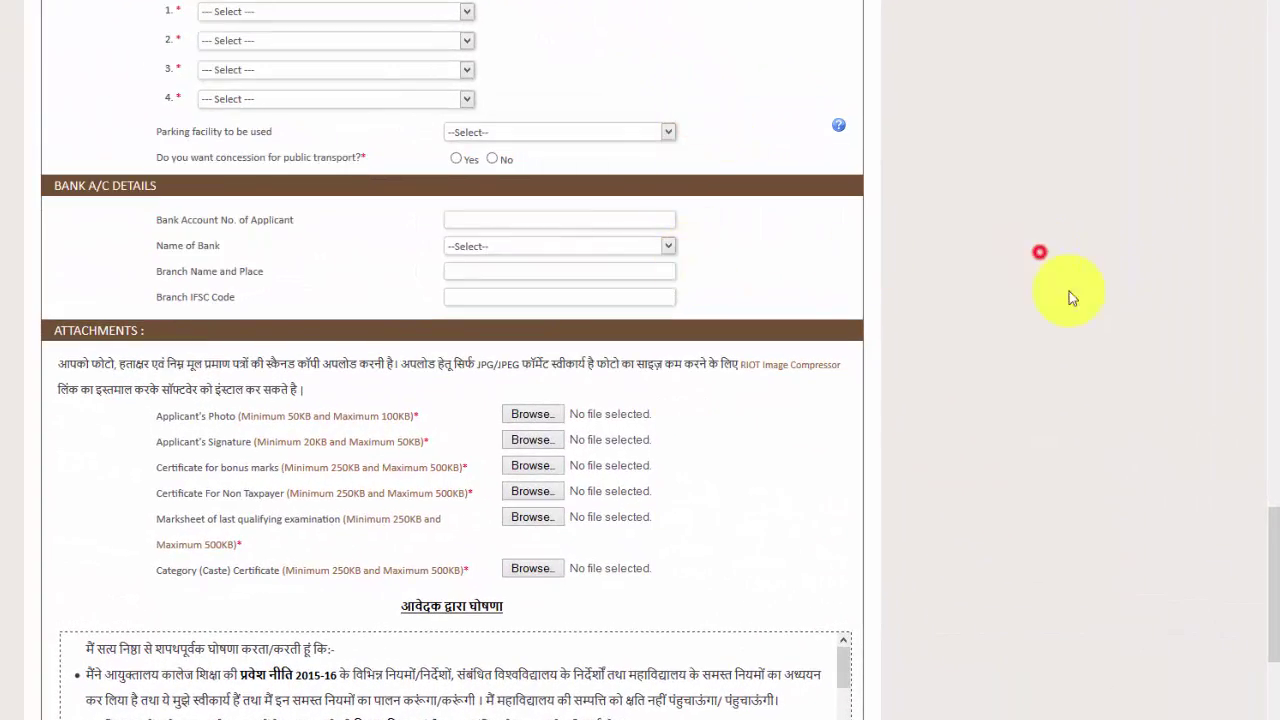
left_click_drag(1266, 543, 1277, 463)
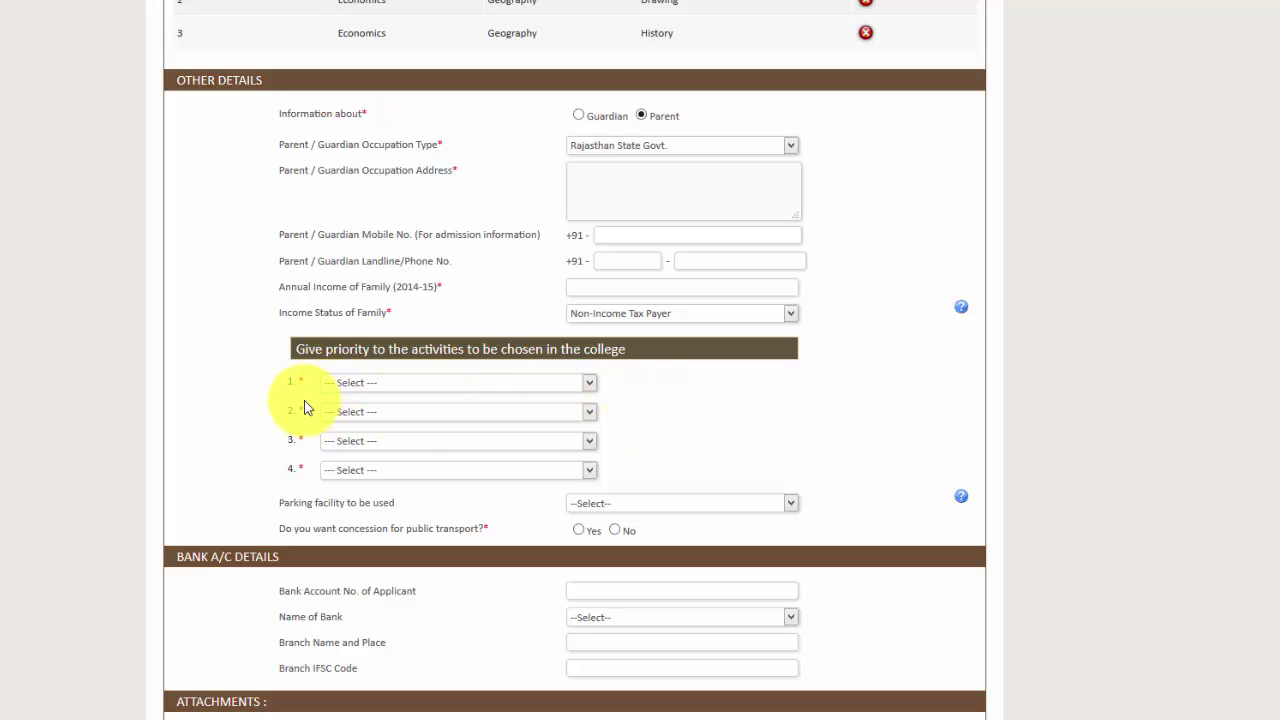
Step: Rank activities NCC, Rovering/Rangering, NSS, then Women's Cell / YDC / Human Rights Cell / Planning Forum
left_click(590, 383)
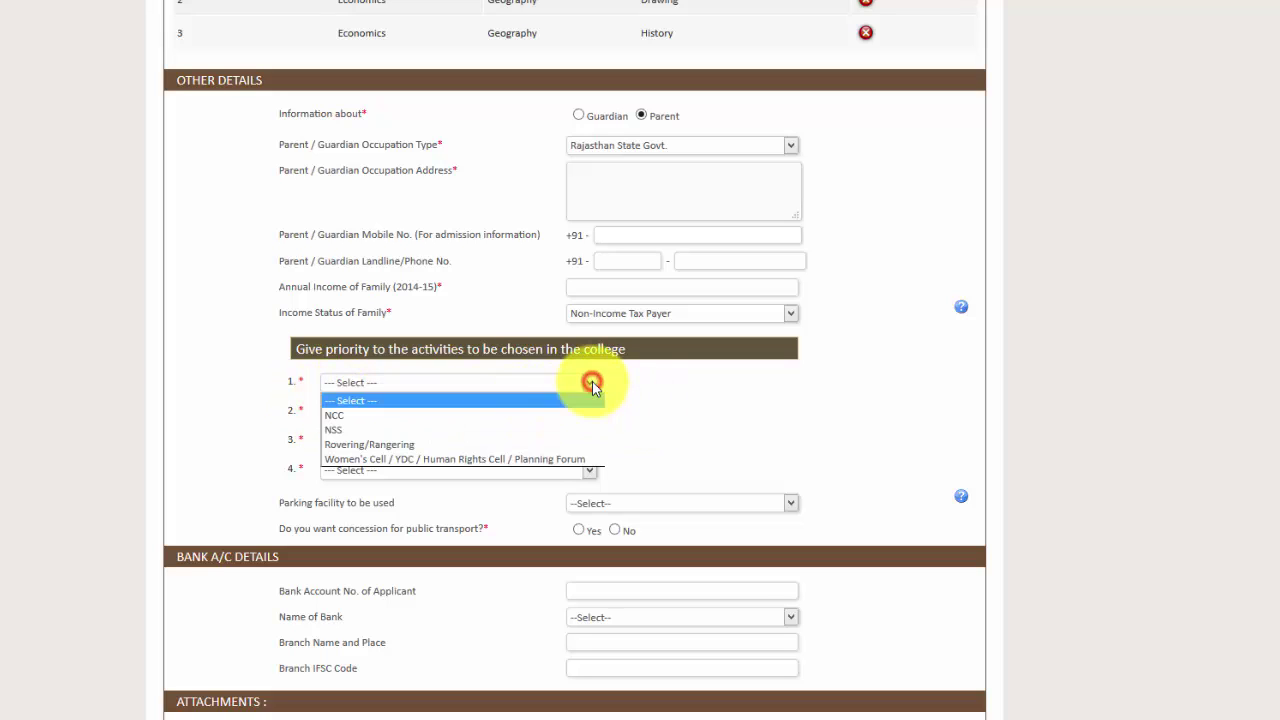
left_click(358, 416)
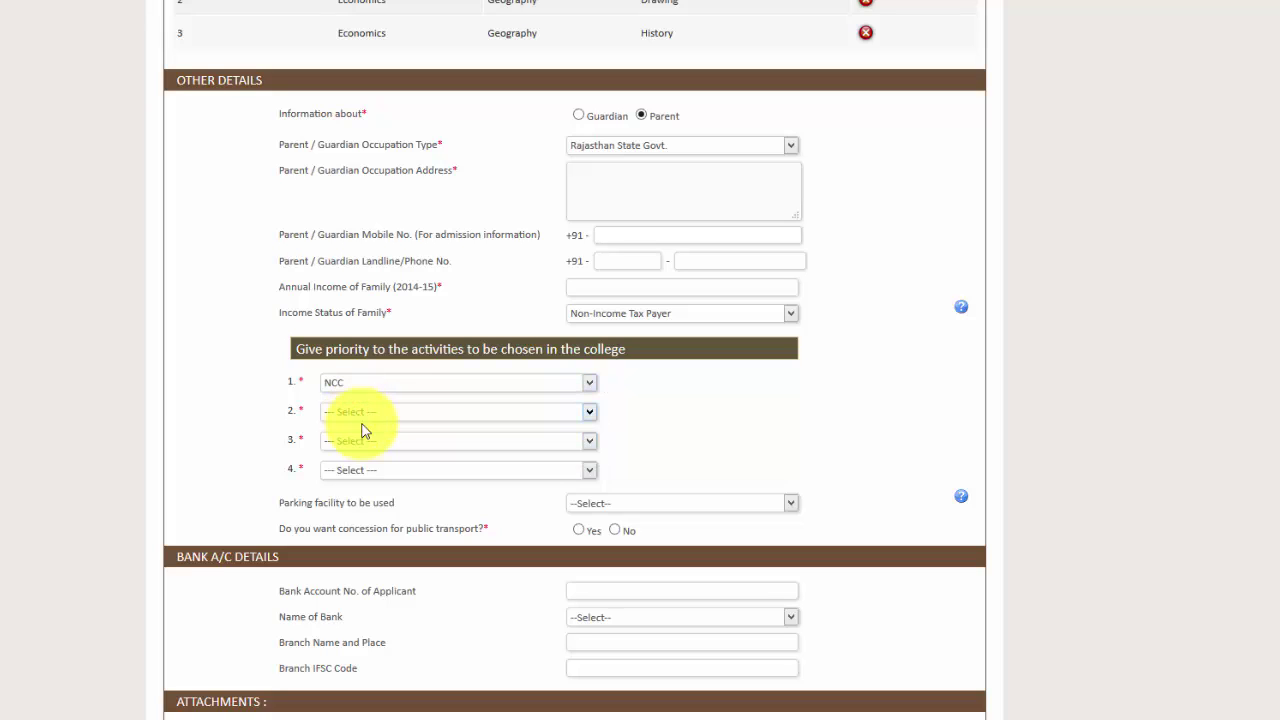
left_click(591, 413)
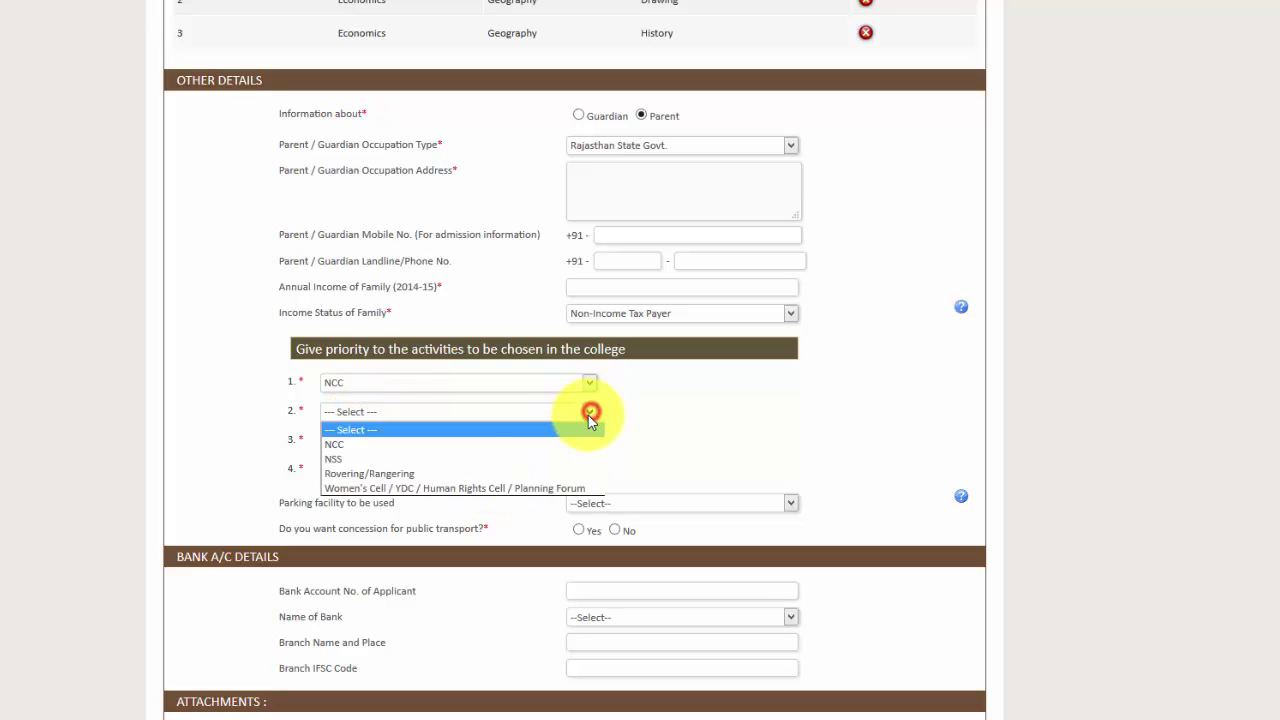
left_click(402, 474)
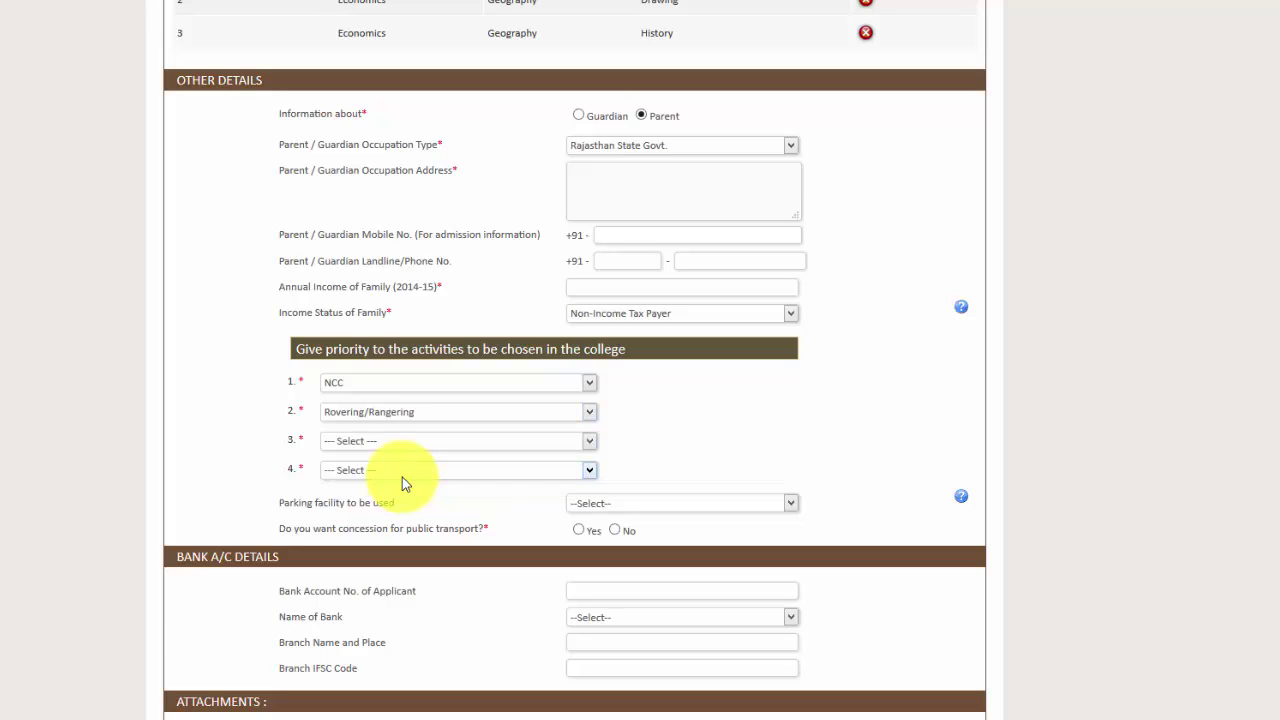
left_click(590, 441)
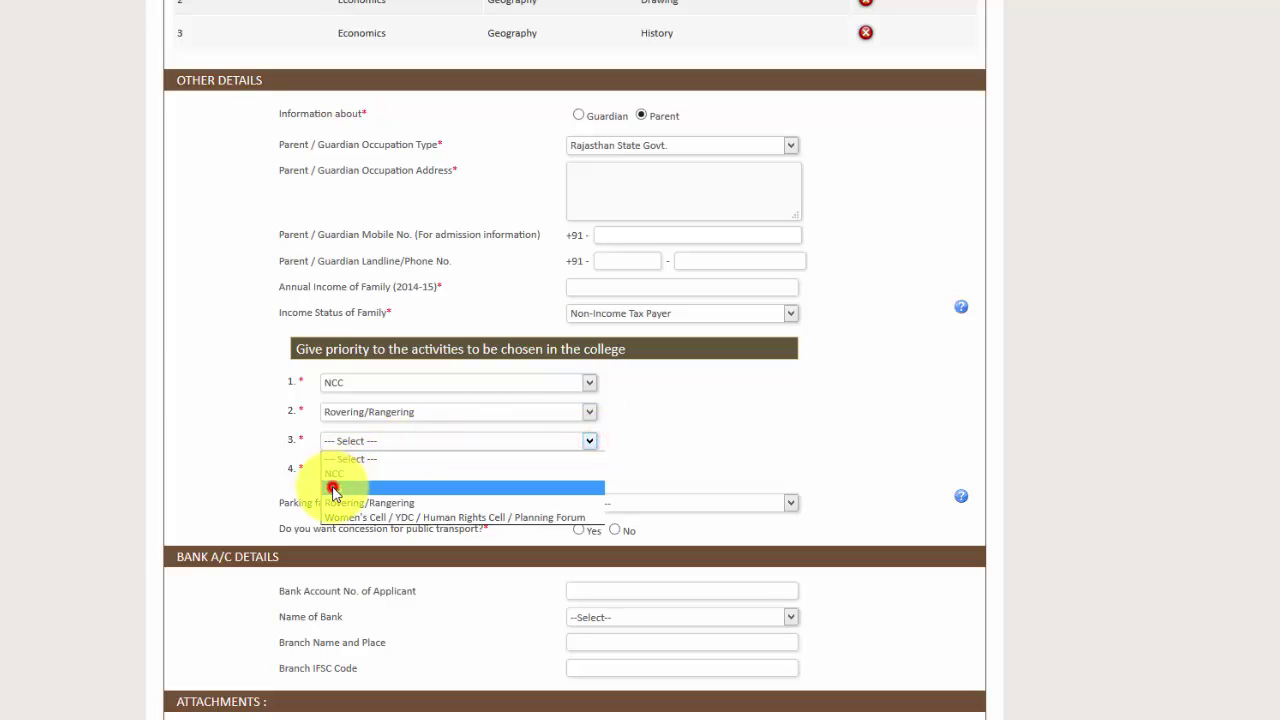
left_click(332, 487)
left_click(589, 470)
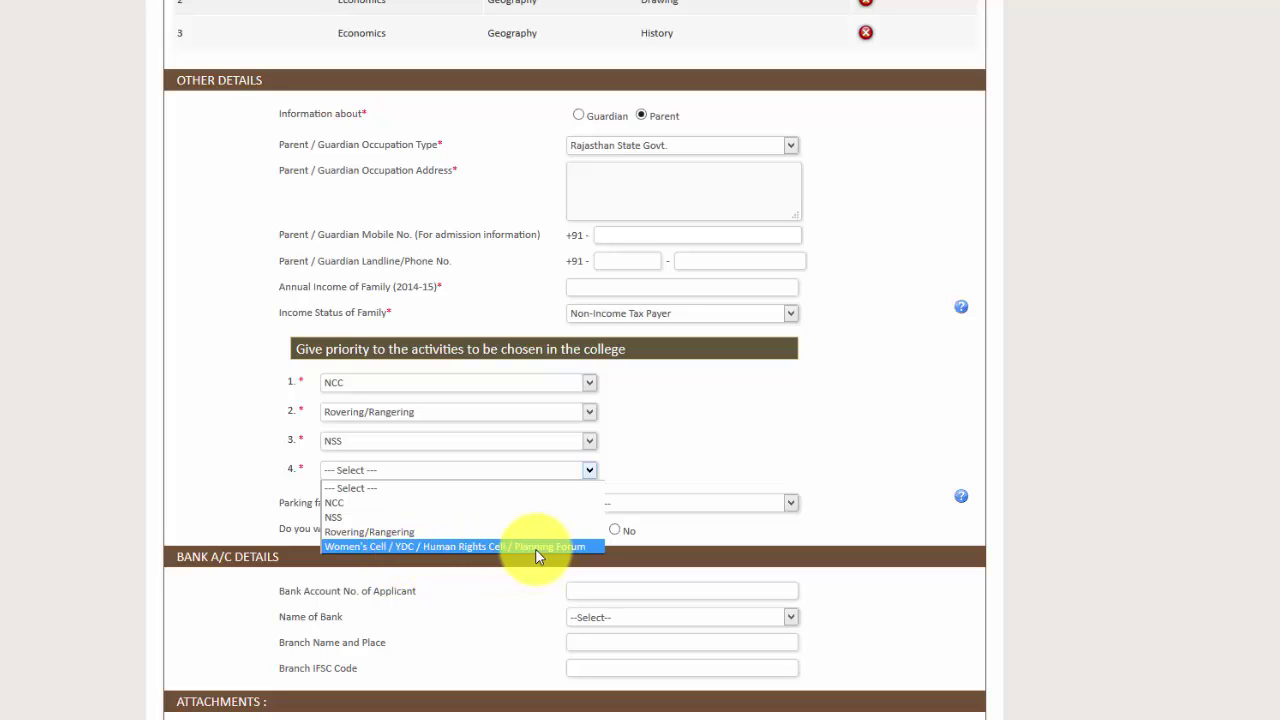
left_click(497, 556)
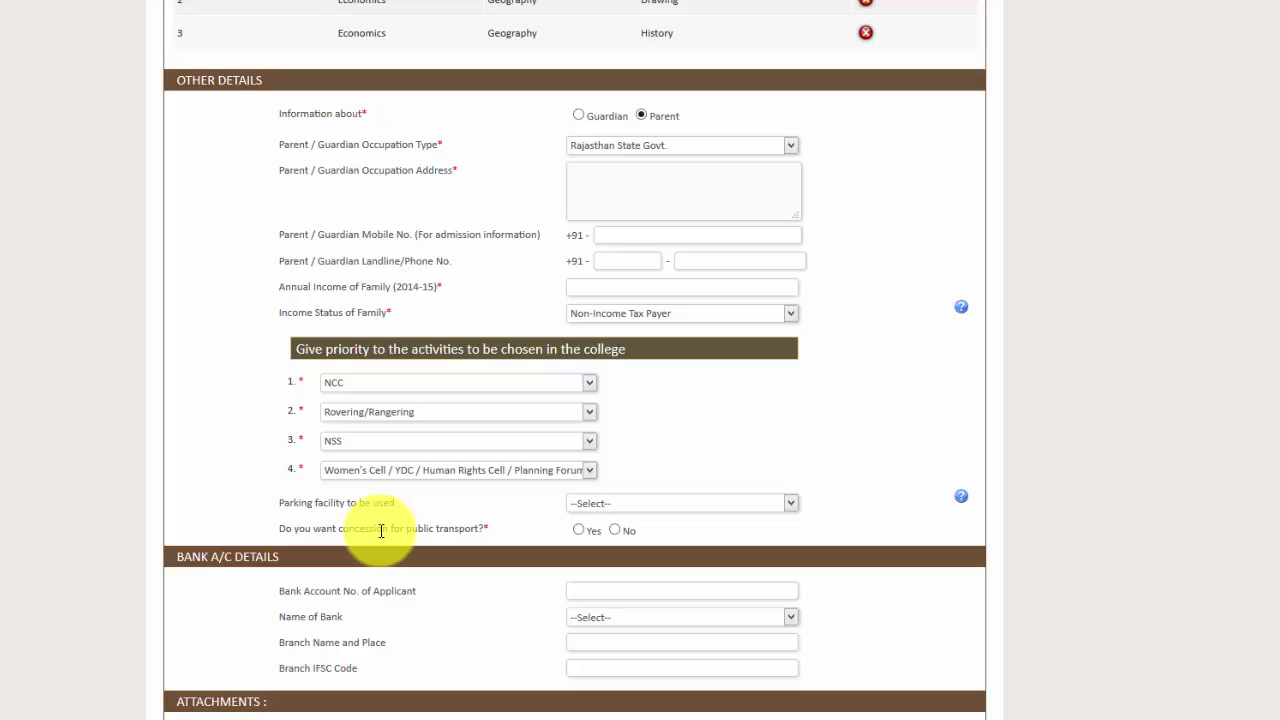
left_click(792, 505)
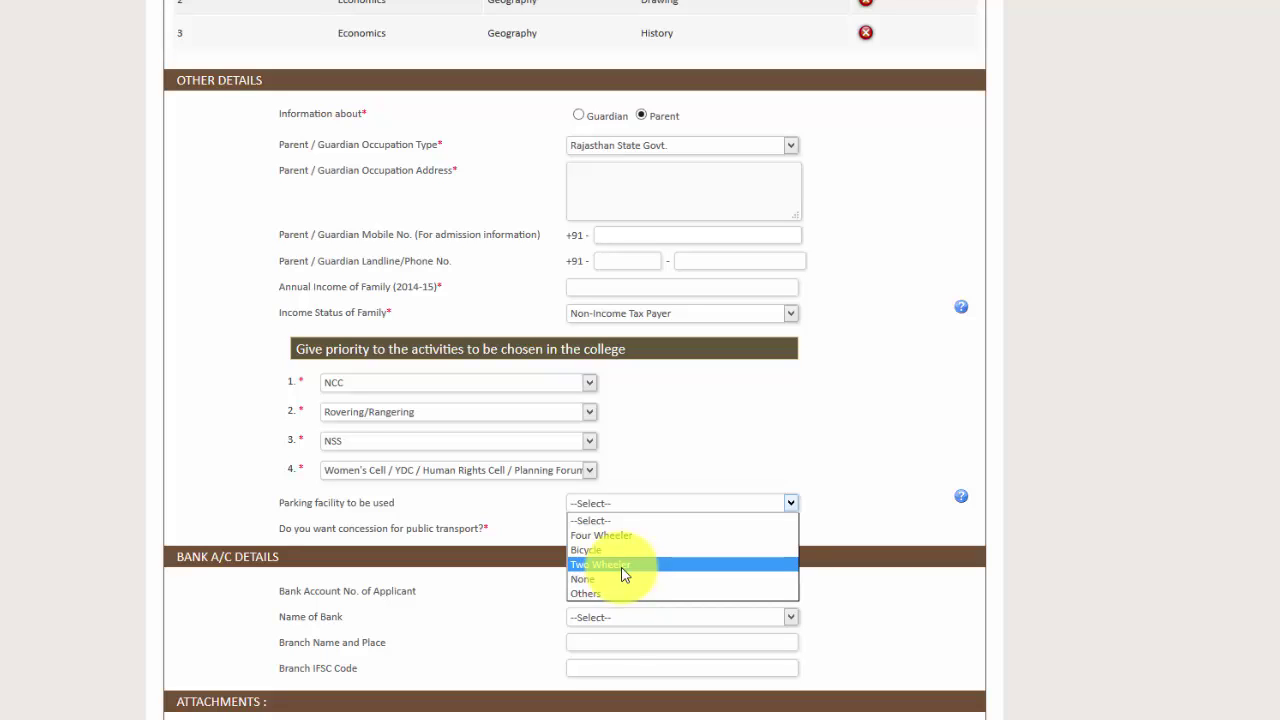
Step: Choose Two Wheeler for parking, then move down to the bank account number and bank name fields
left_click(621, 570)
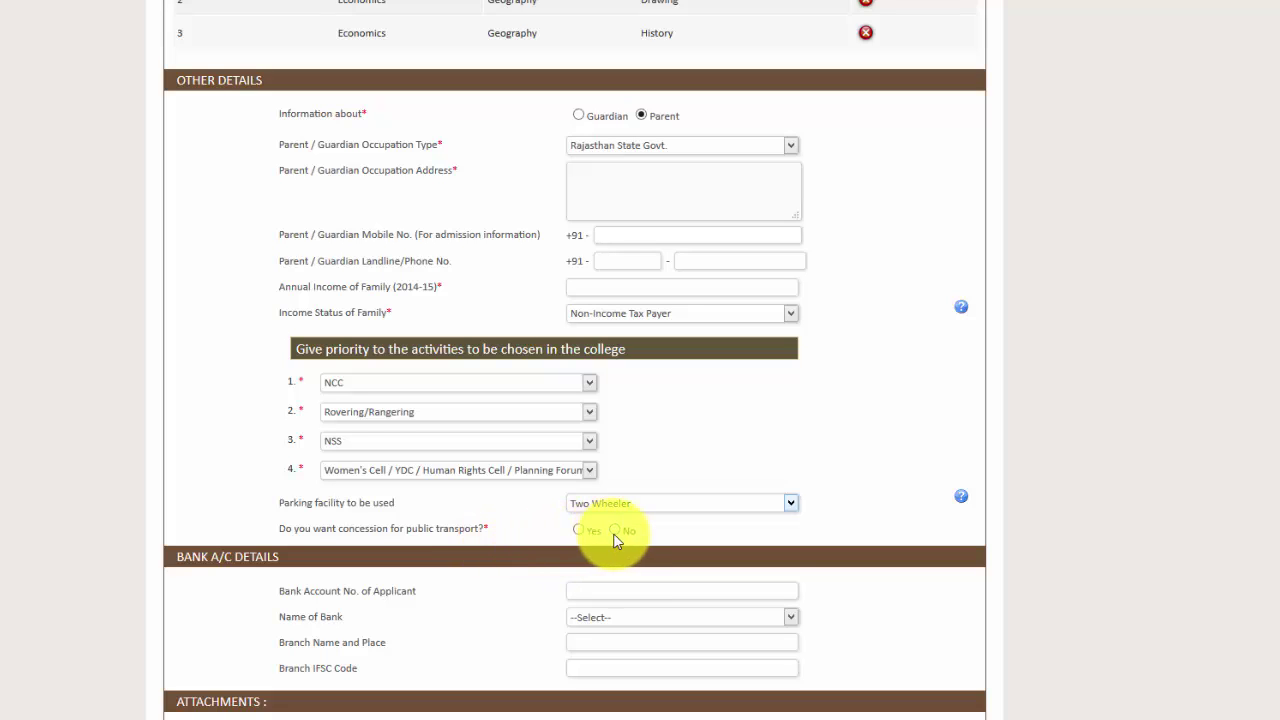
scroll(613, 537, "down", 2)
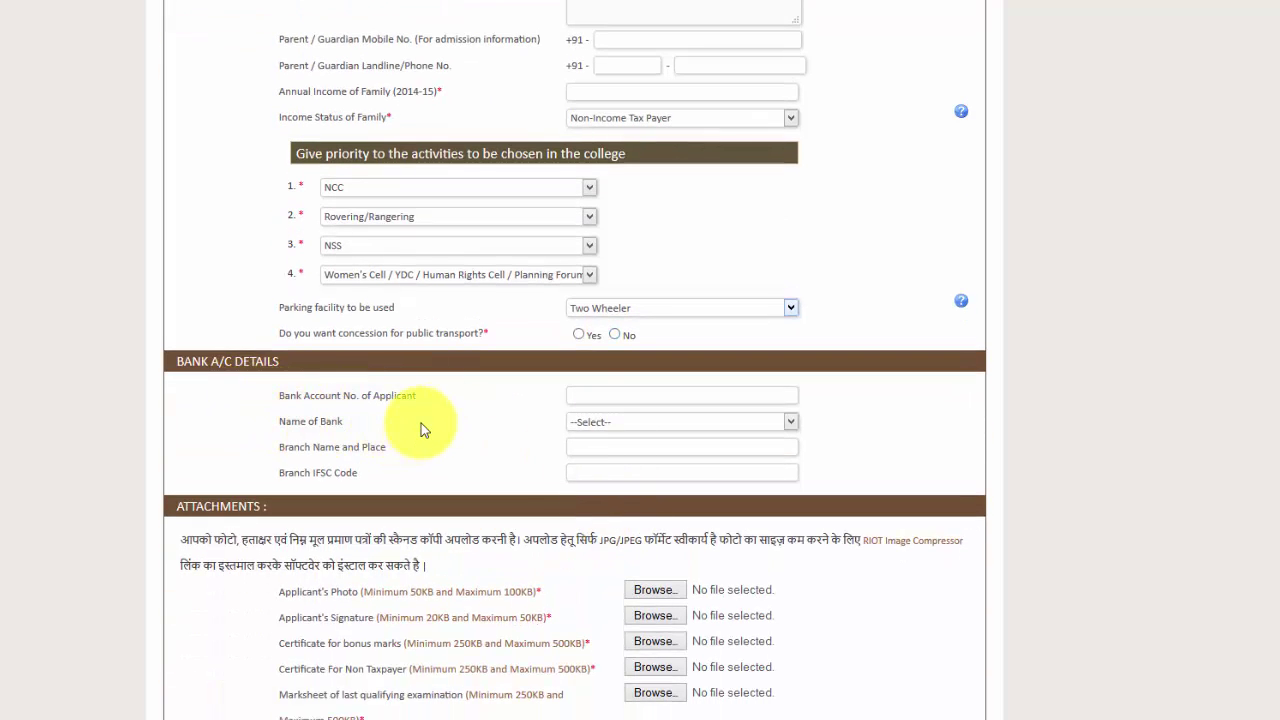
left_click(613, 395)
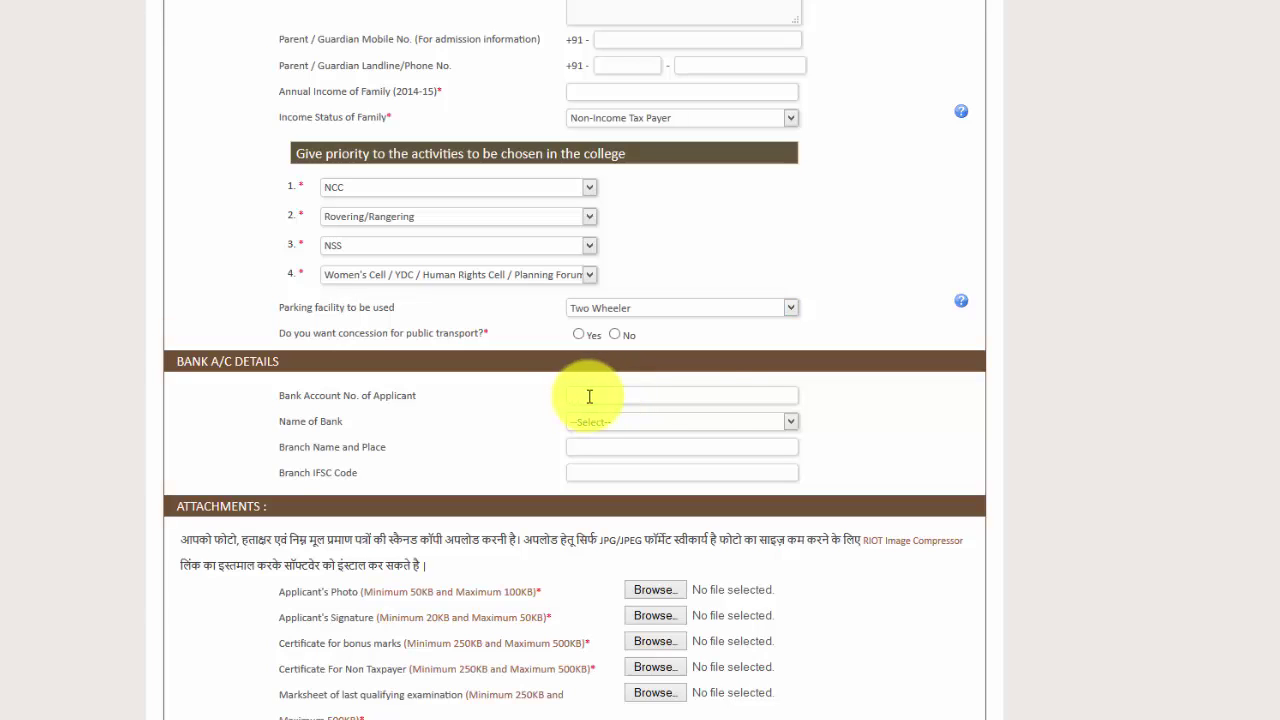
left_click(792, 423)
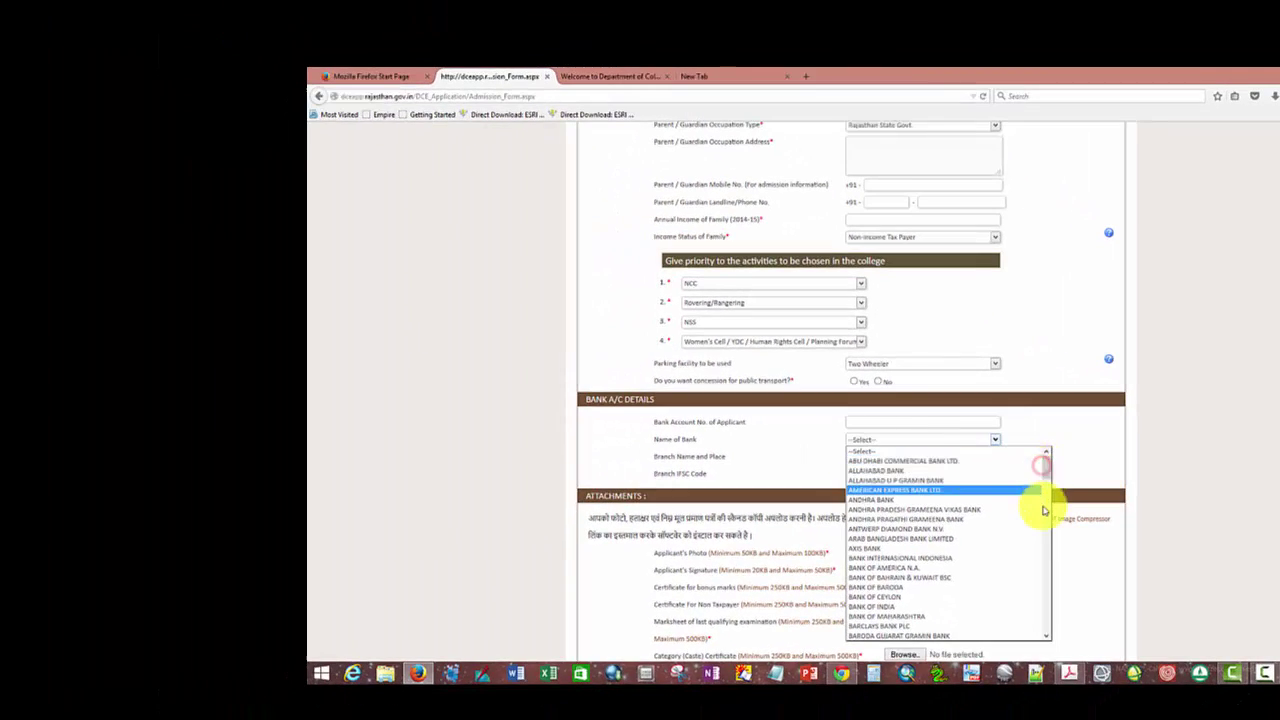
Step: Select ALLAHABAD BANK as the bank and step through the branch name and IFSC code fields
mouse_move(1047, 466)
left_mouse_down()
mouse_move(1051, 638)
mouse_move(1048, 456)
left_mouse_up()
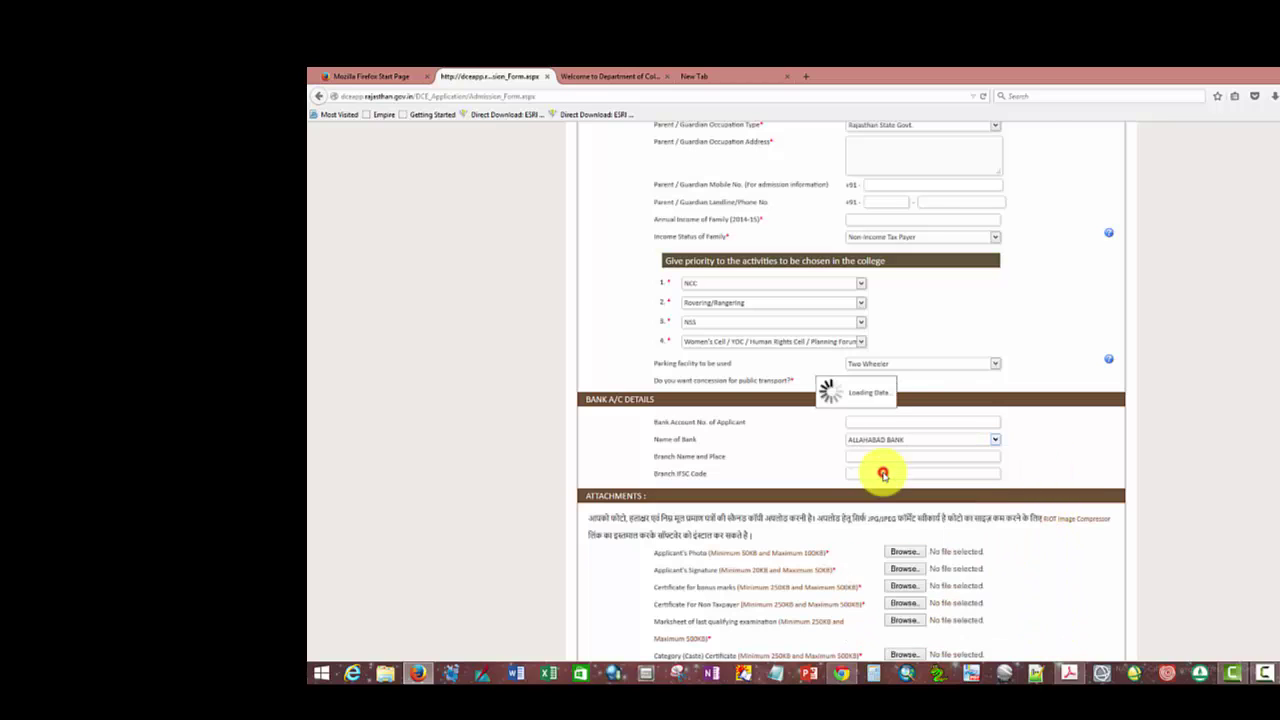
left_click(885, 471)
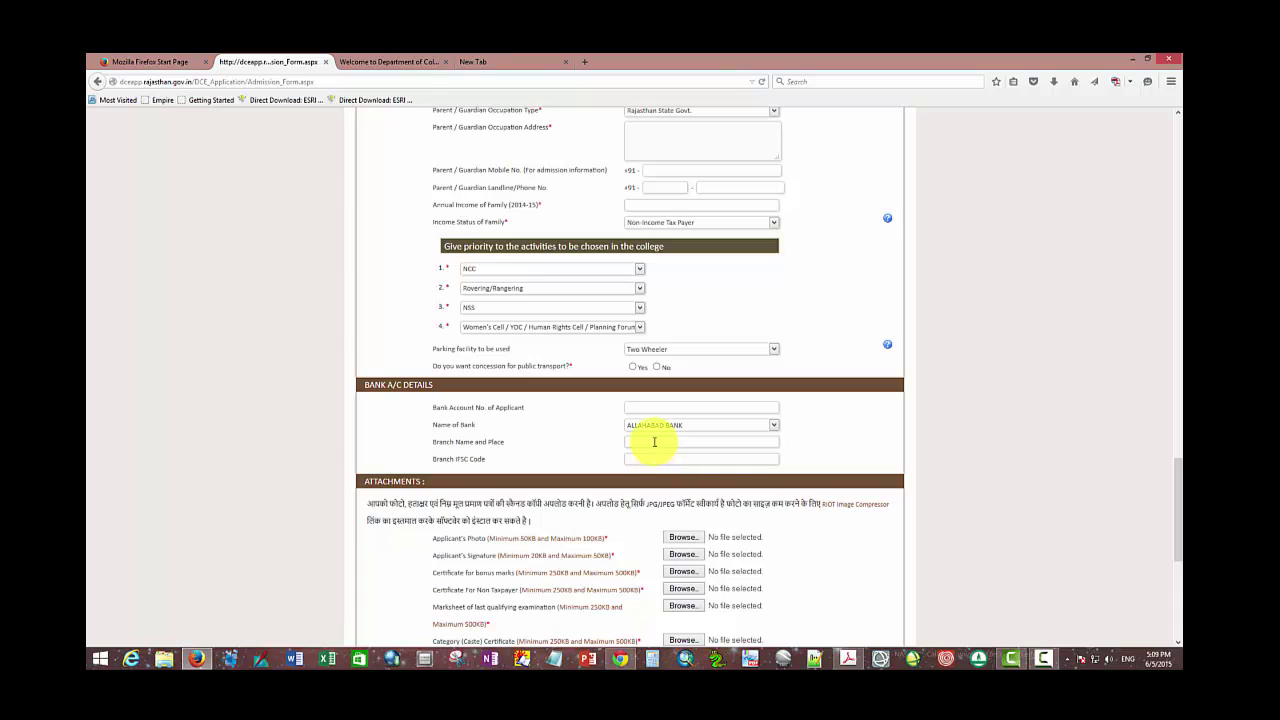
left_click(654, 441)
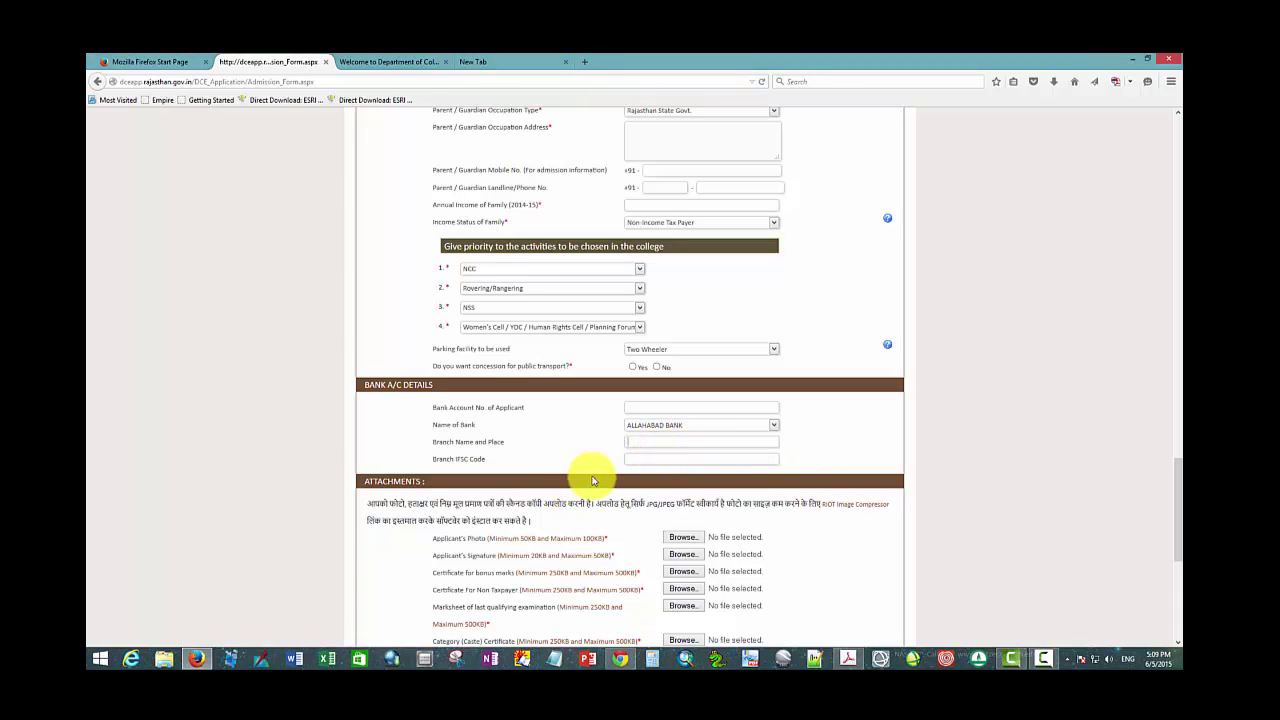
left_click(654, 458)
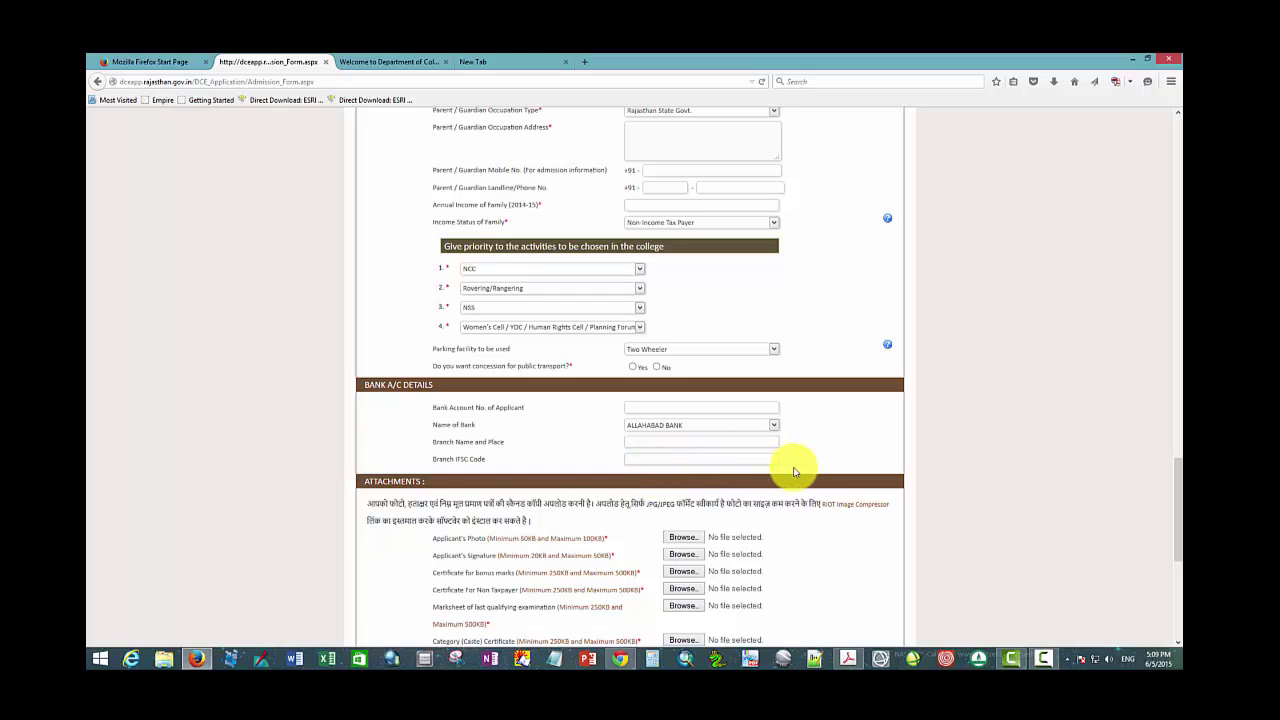
scroll(795, 543, "down", 2)
scroll(798, 545, "down", 1)
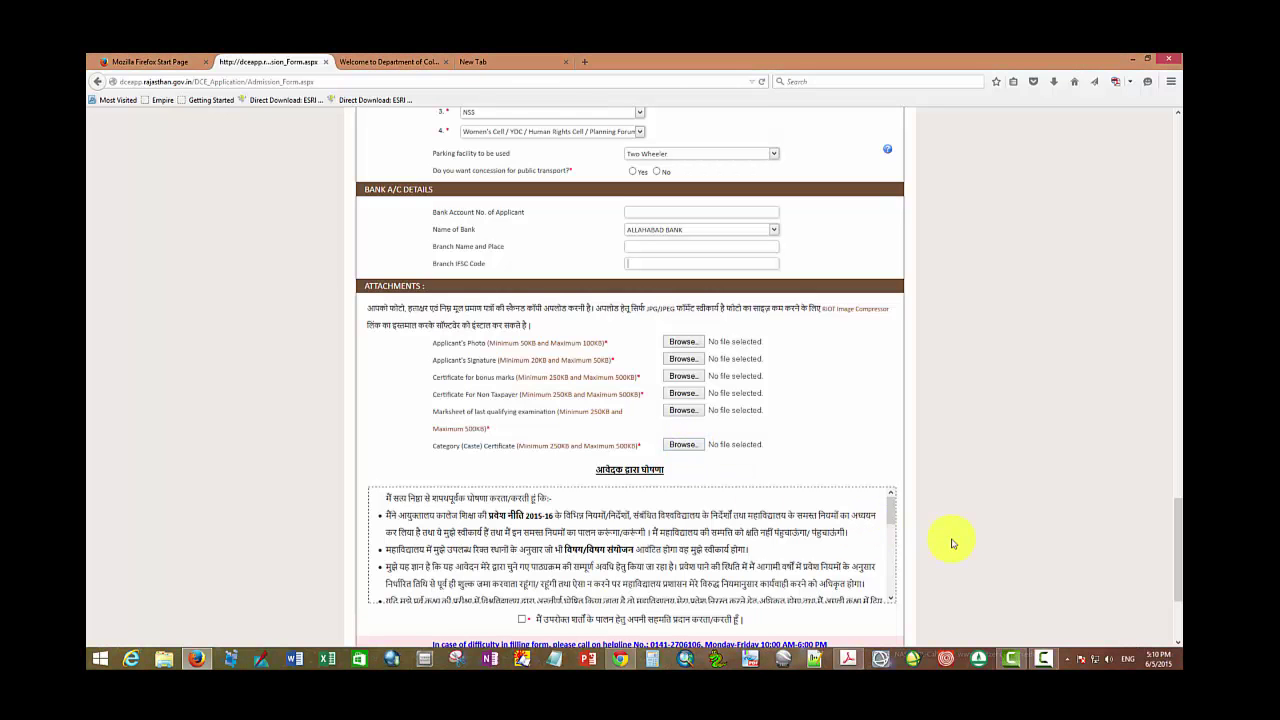
Step: Tick the applicant's declaration checkbox at the bottom of the form, above Submit
scroll(952, 543, "down", 3)
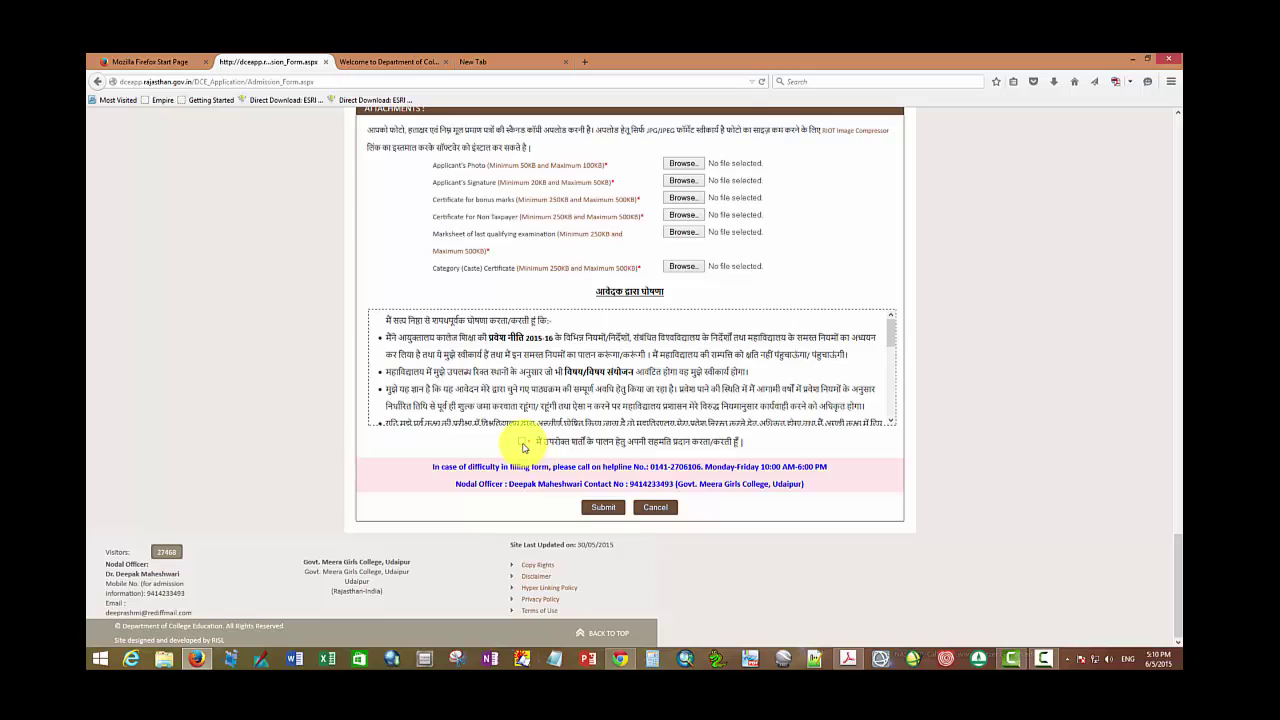
left_click(522, 443)
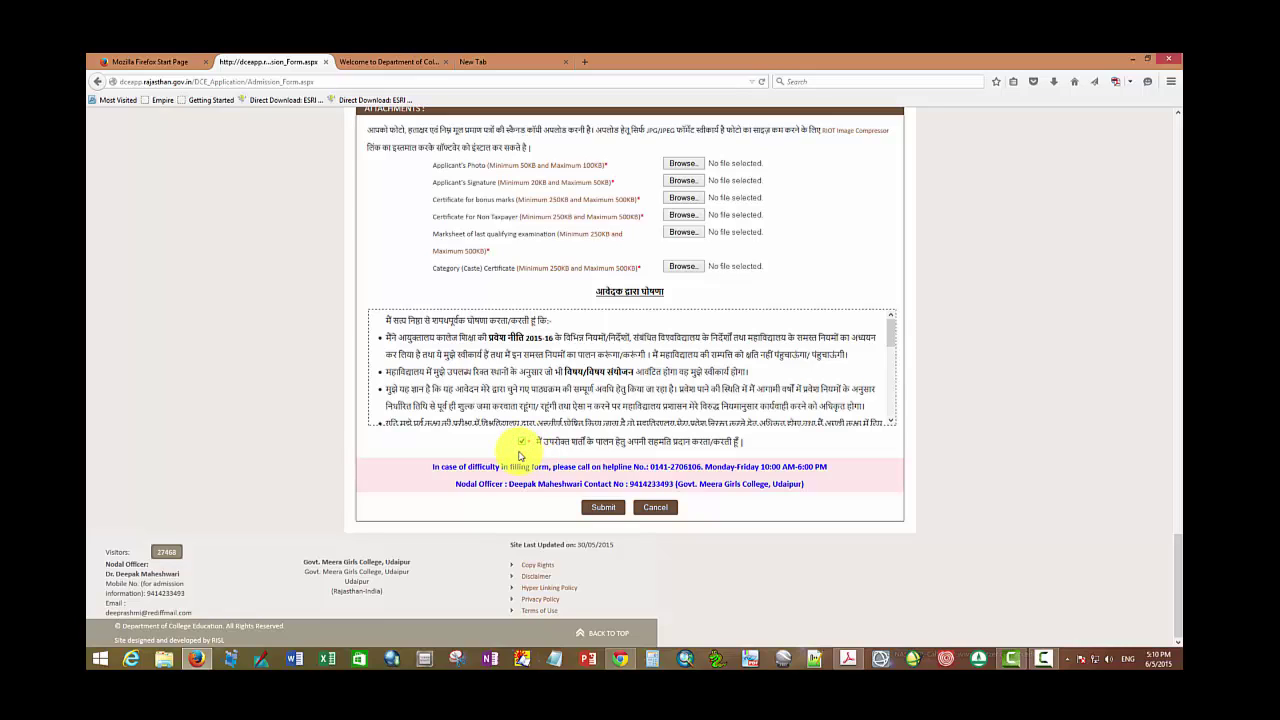